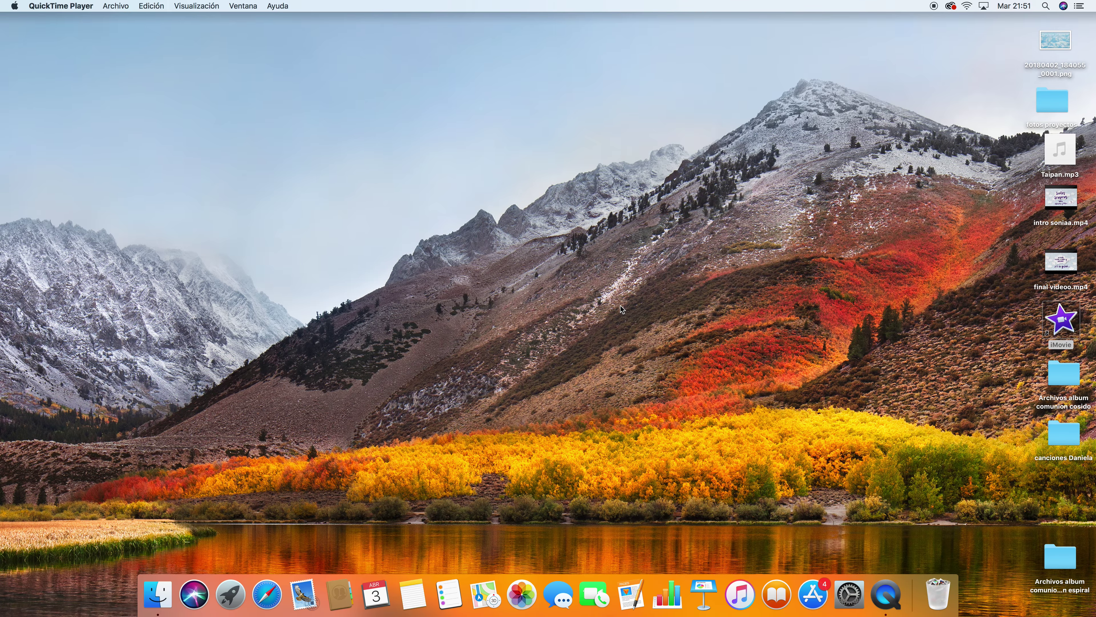
- Open iMovie from the Mac's Applications folder
left_click(219, 41)
left_click(190, 6)
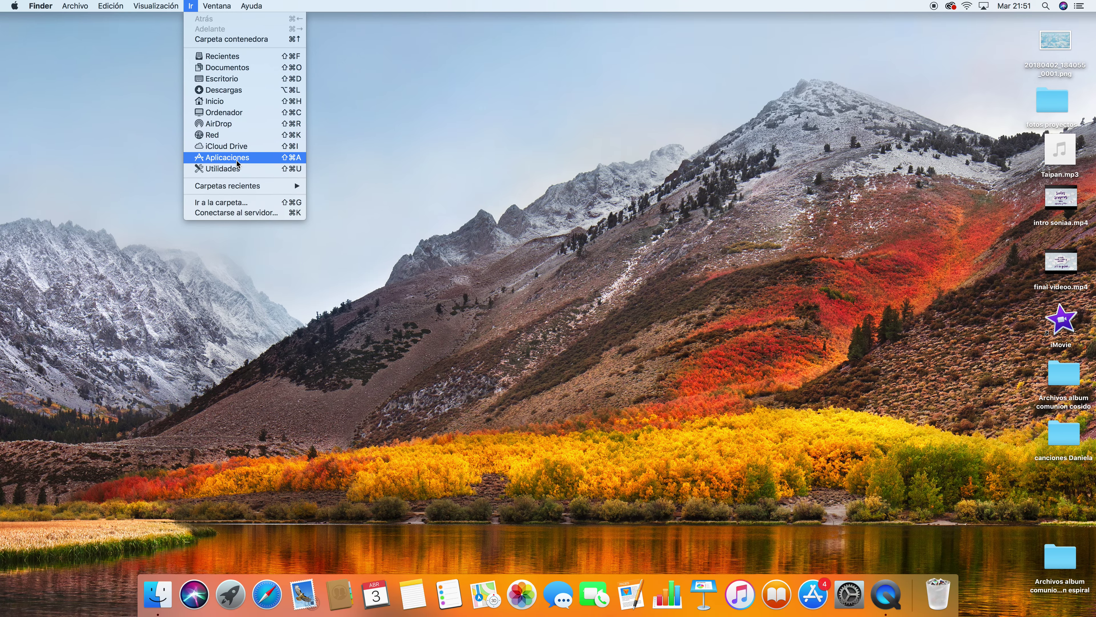
left_click(227, 158)
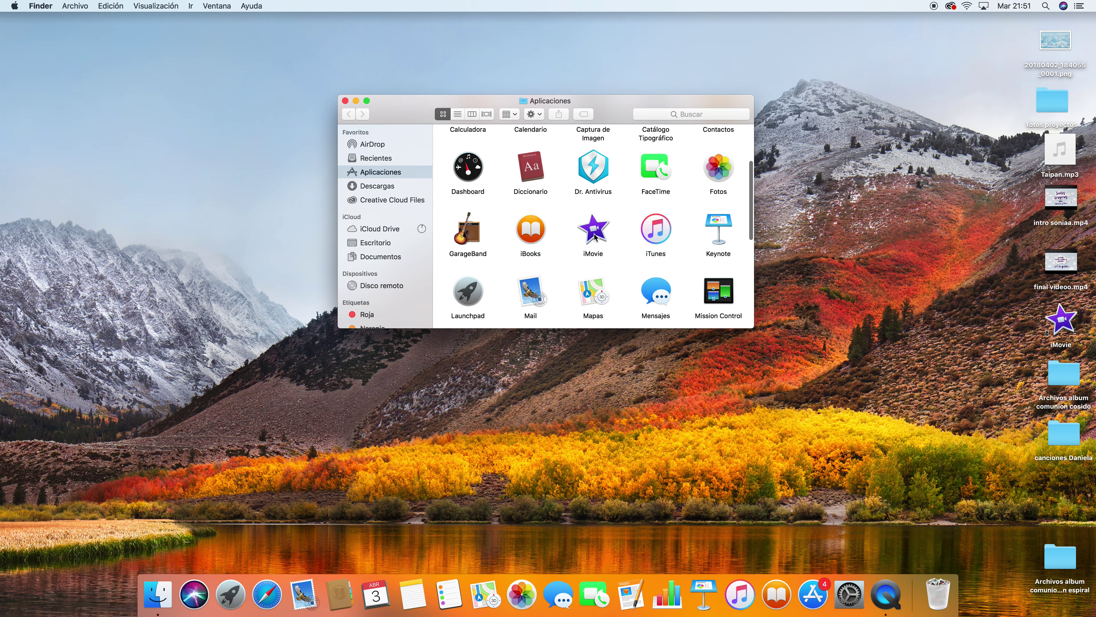
double_click(593, 231)
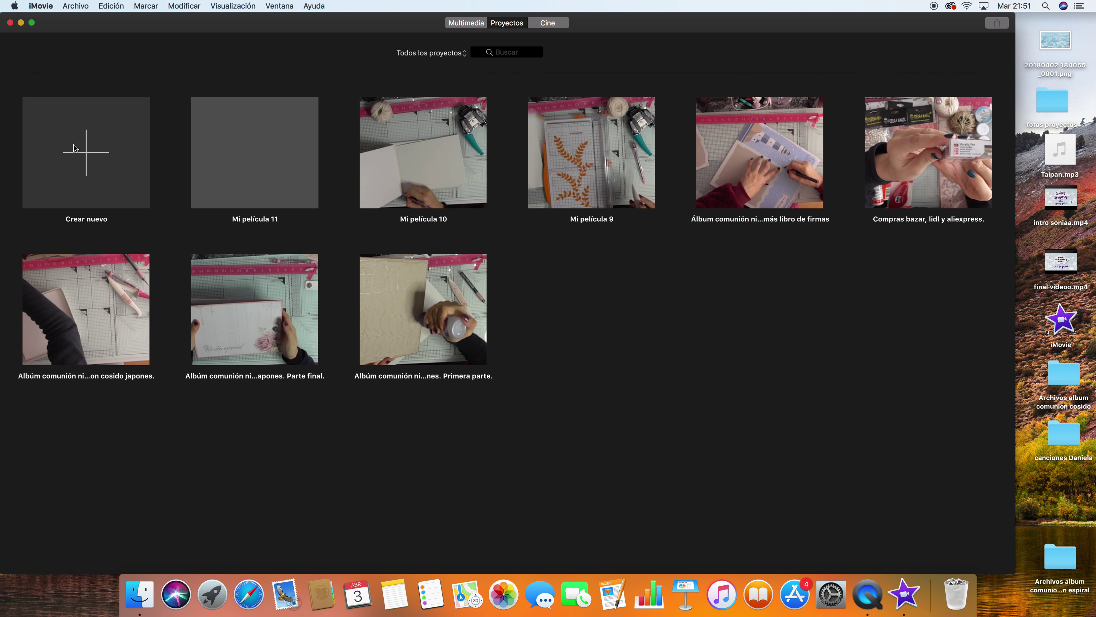
- Create a new movie project of the Película type and show its own media library
left_click(89, 158)
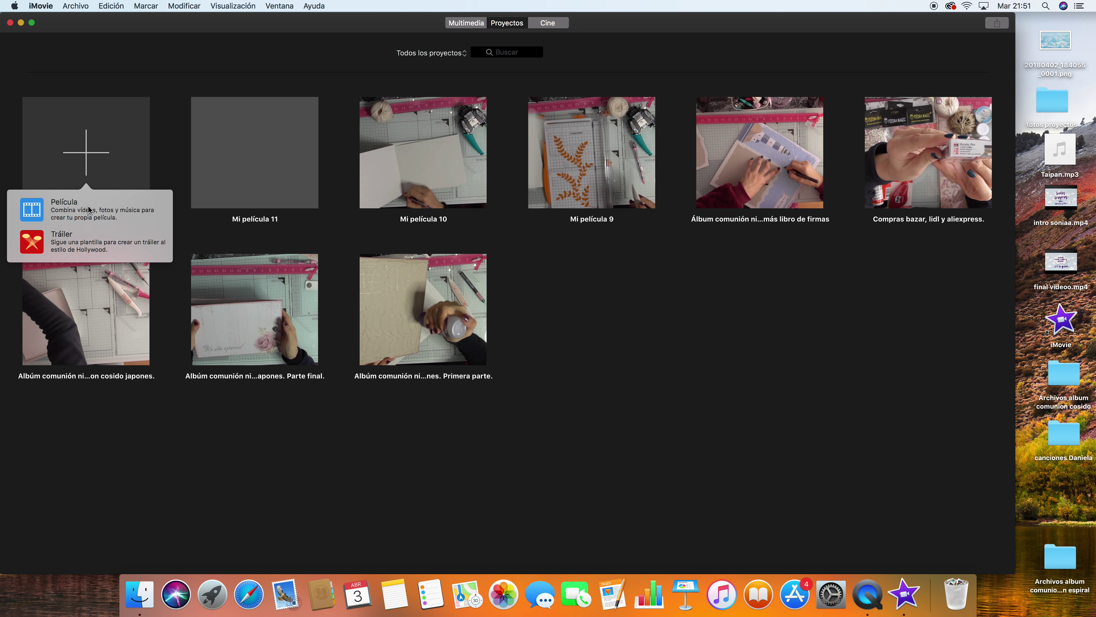
left_click(89, 210)
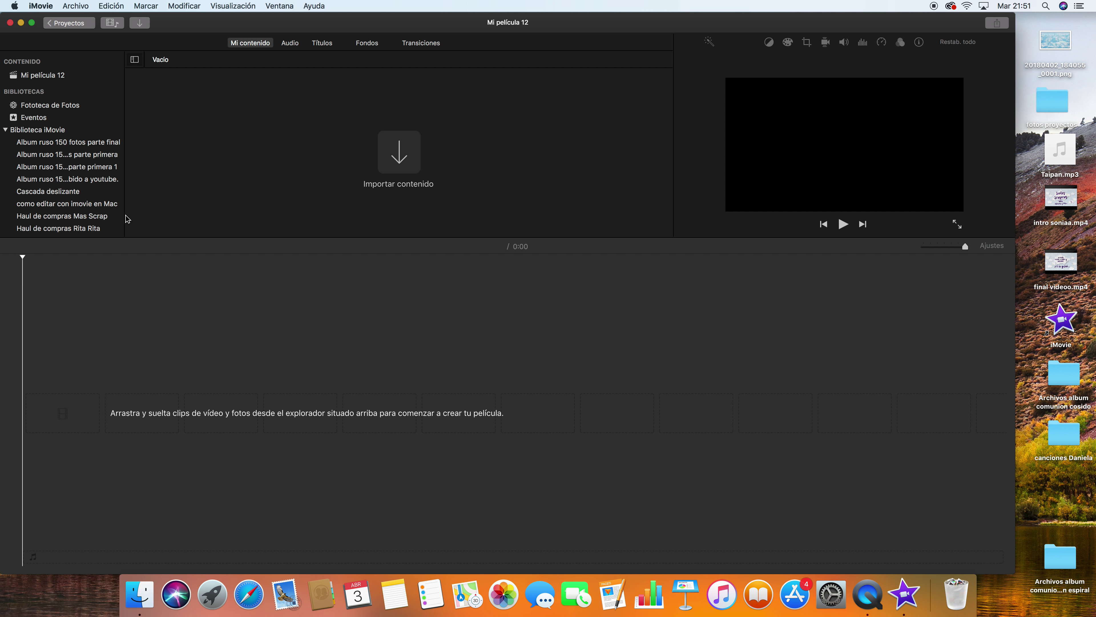
left_click(43, 77)
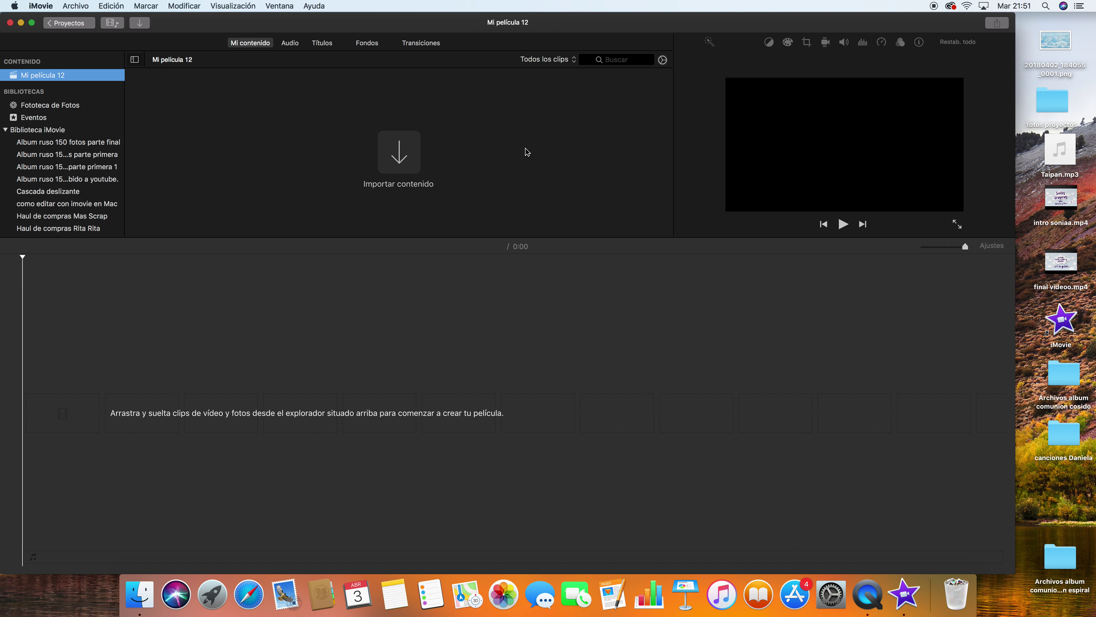
- Add S1270011.MP4 and S1270012.MP4 from the desktop folder Archivos album comunion cosido to the timeline in that order, and close the Finder windows
double_click(1046, 380)
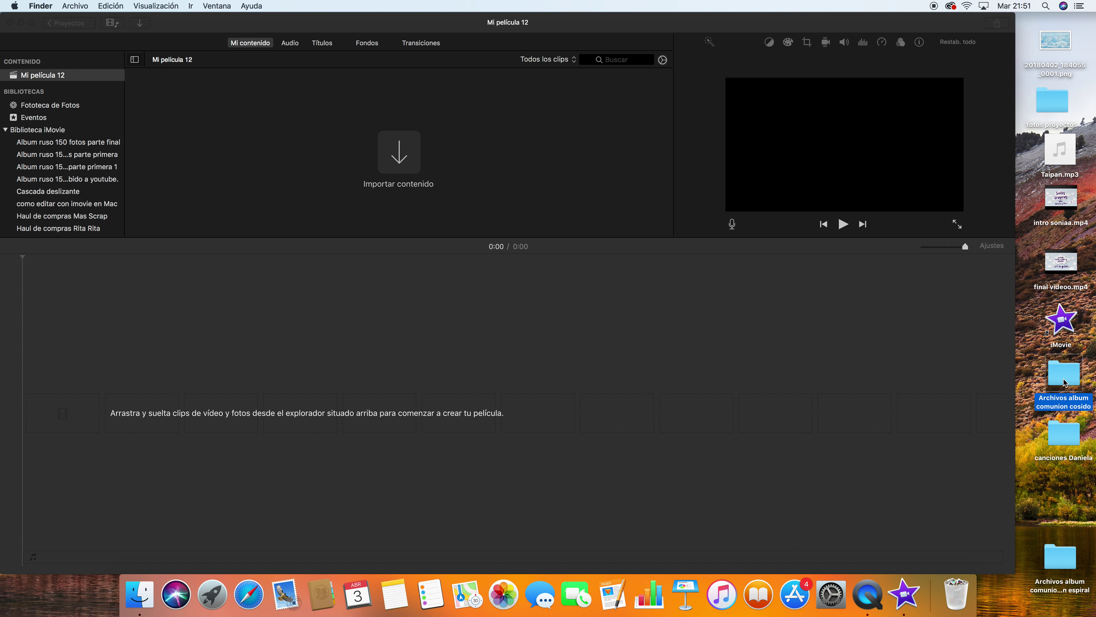
left_click_drag(734, 129, 544, 289)
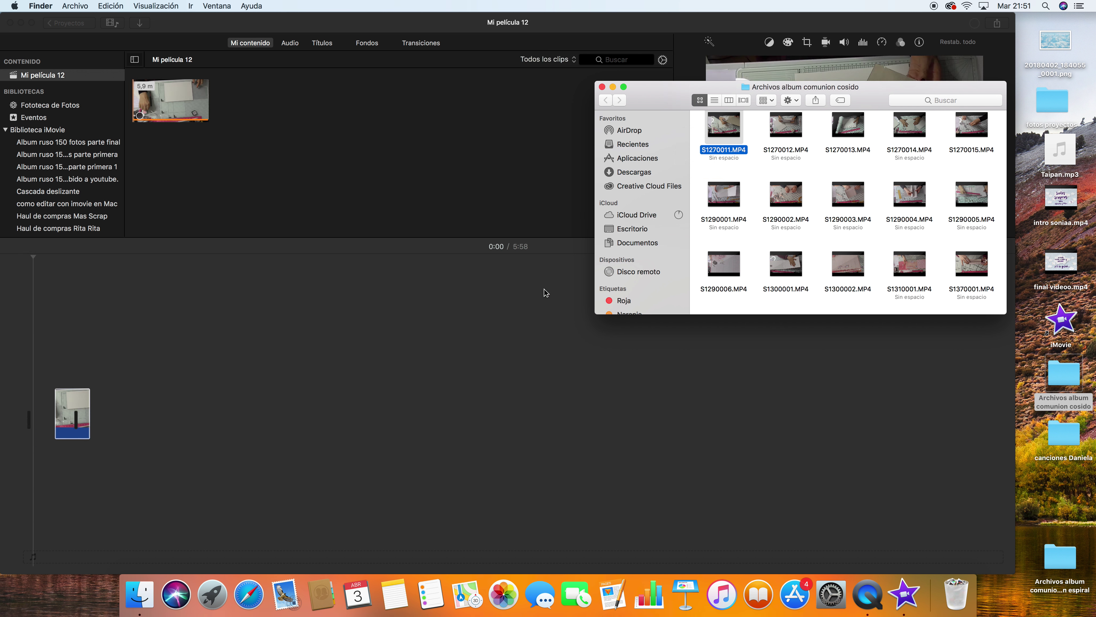
left_click_drag(783, 126, 477, 326)
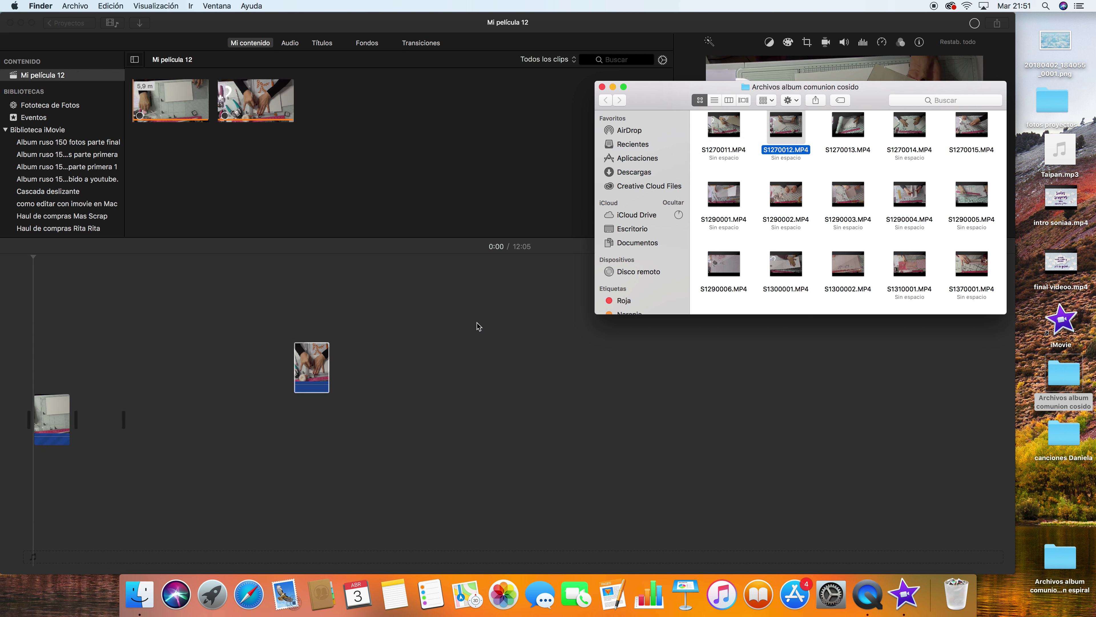
left_click(602, 87)
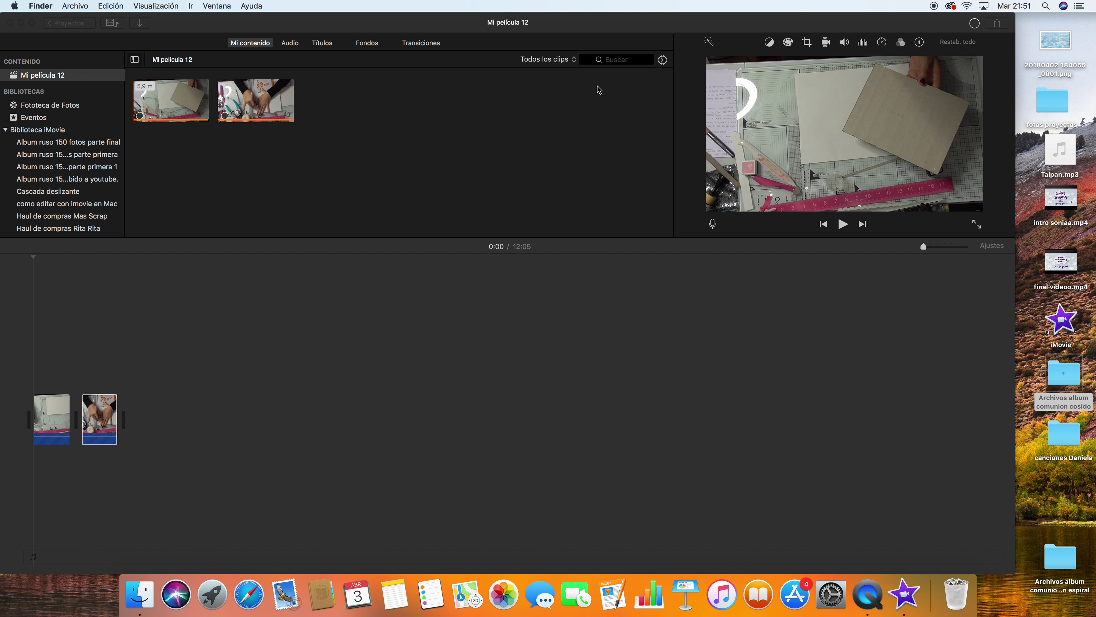
key("super+shift+a")
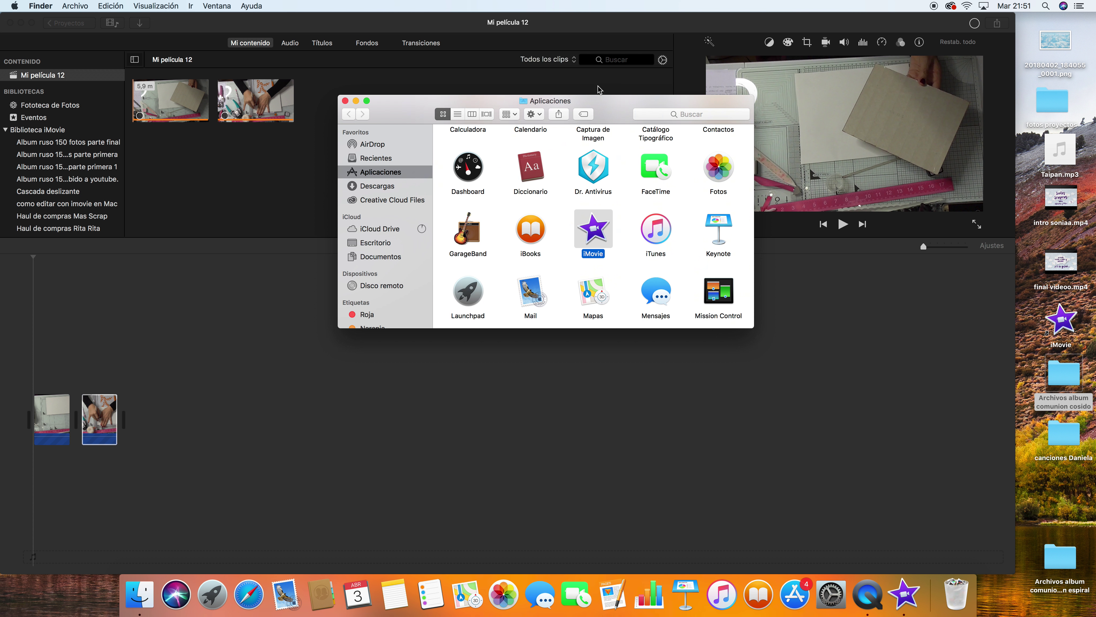
left_click(345, 101)
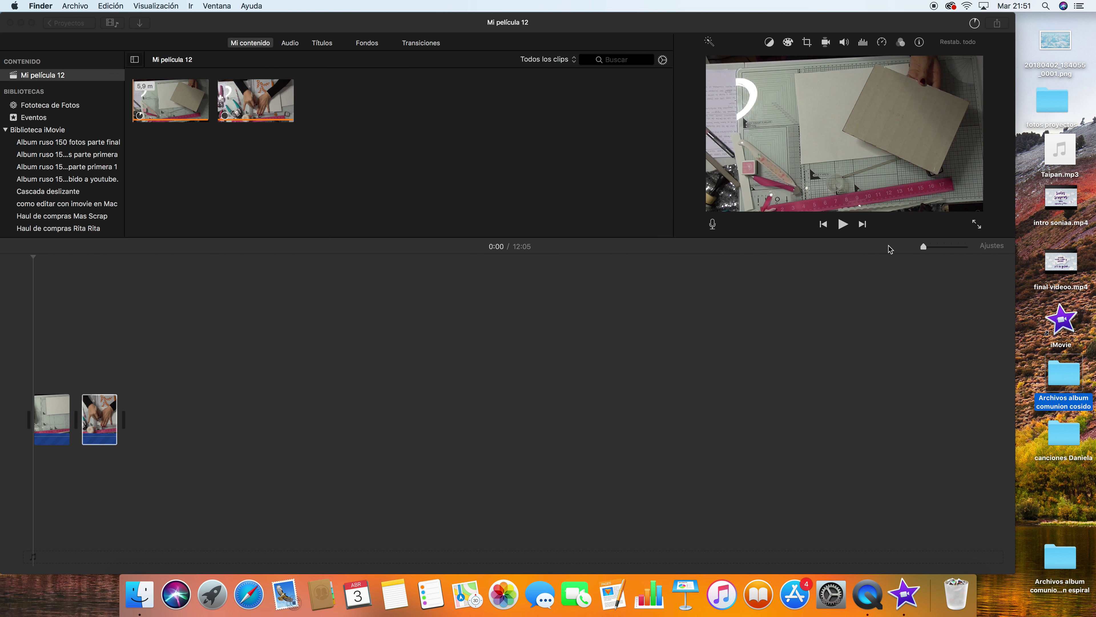
- Insert the channel intro video from the desktop at the start of the timeline, before the first album clip
left_click(943, 248)
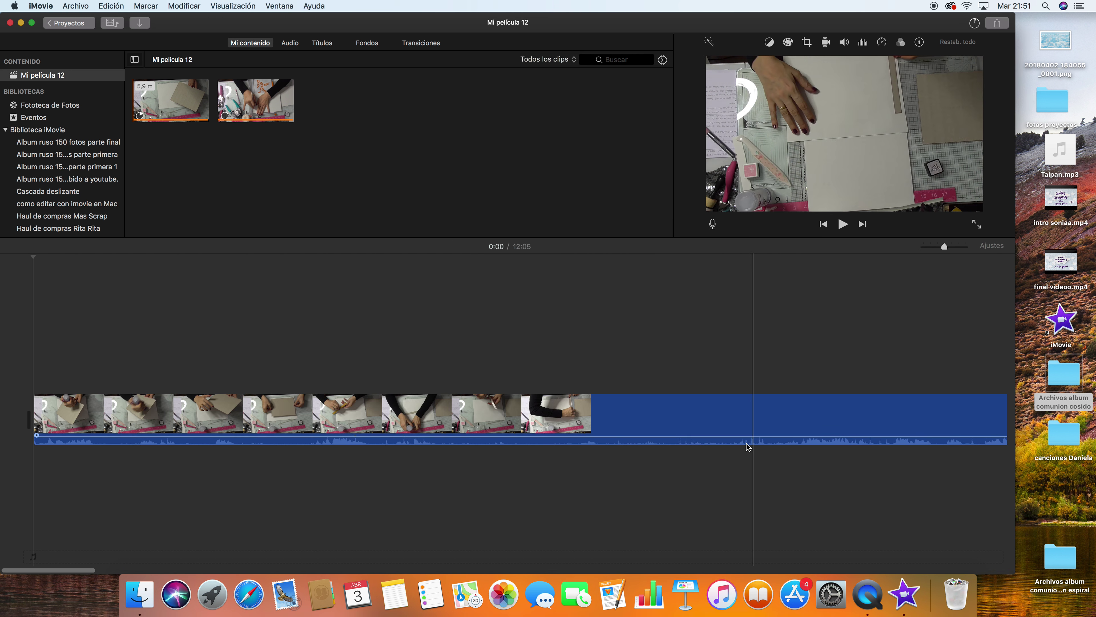
scroll(848, 449, "right", 10)
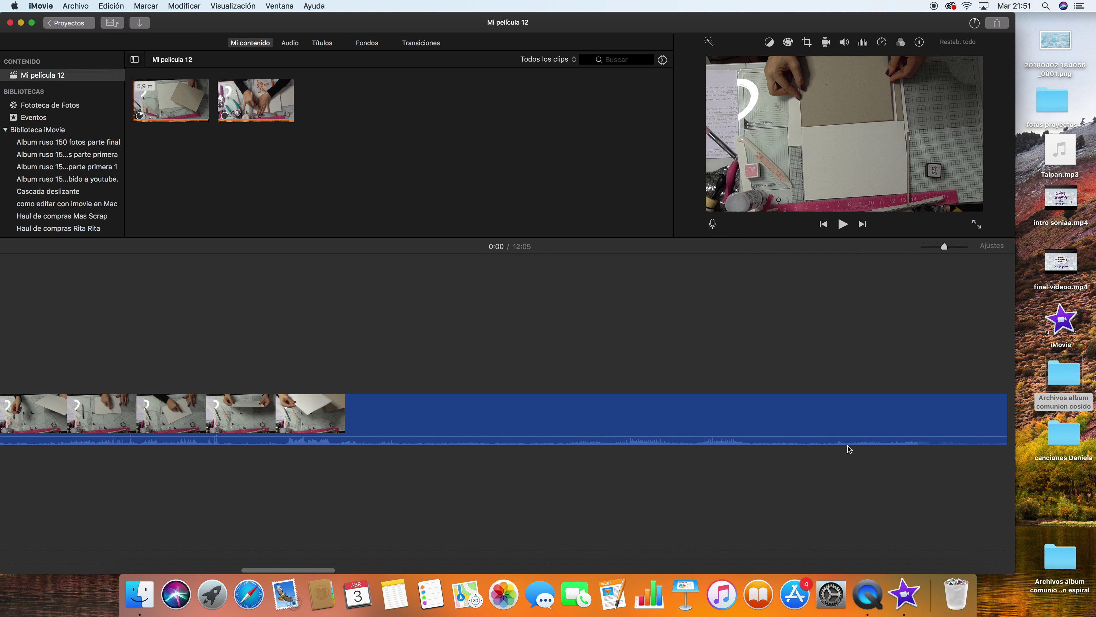
scroll(820, 443, "right", 10)
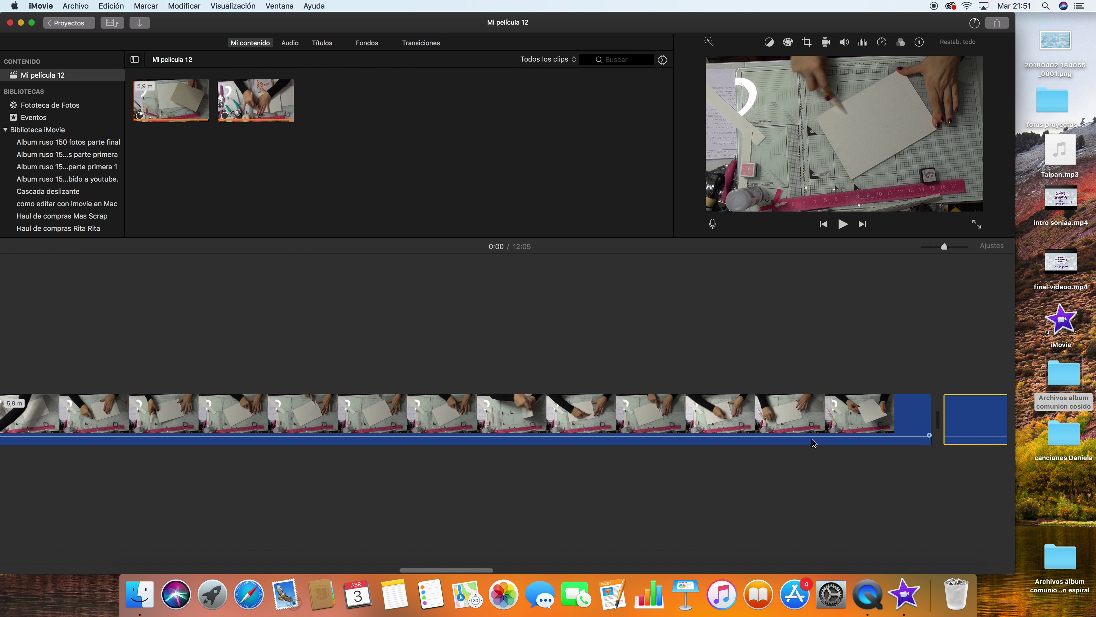
left_click(586, 436)
scroll(582, 432, "left", 15)
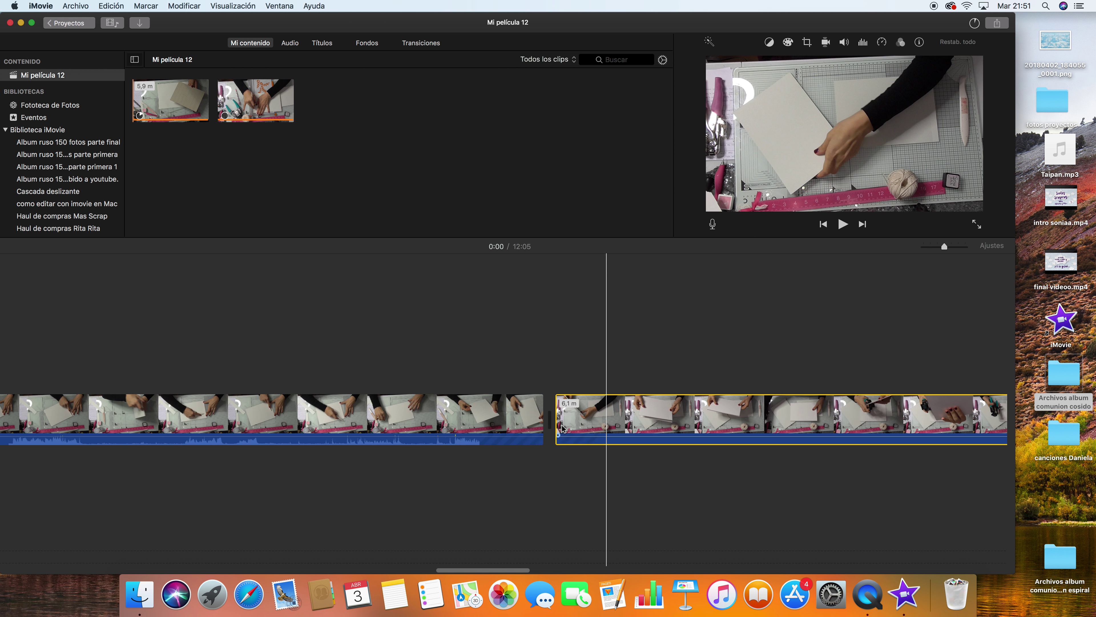
scroll(579, 428, "left", 10)
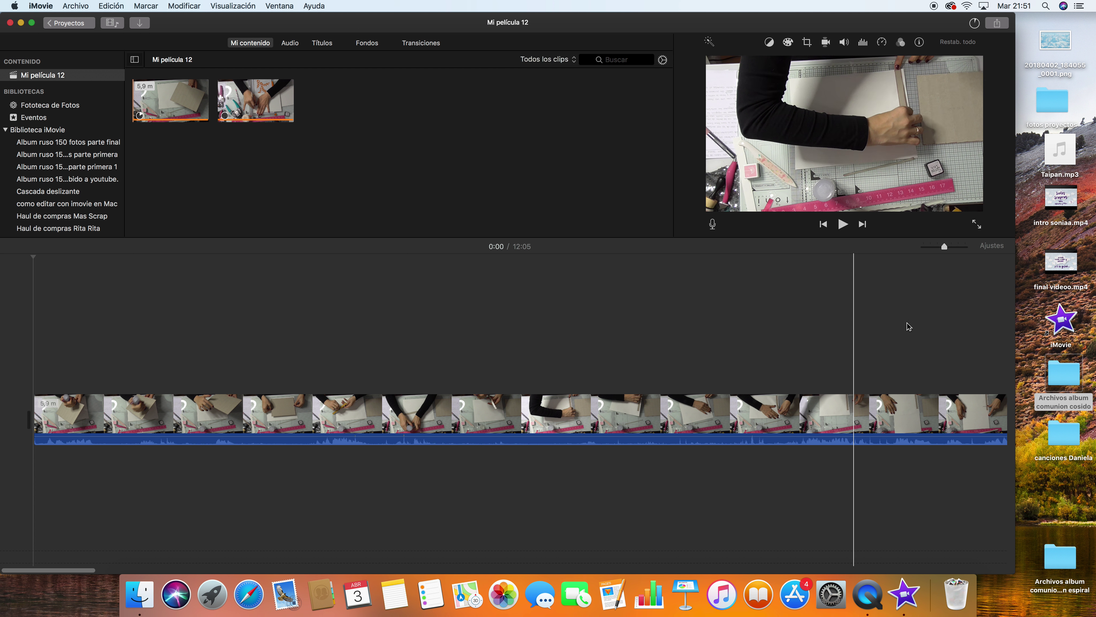
left_click_drag(1066, 204, 4, 414)
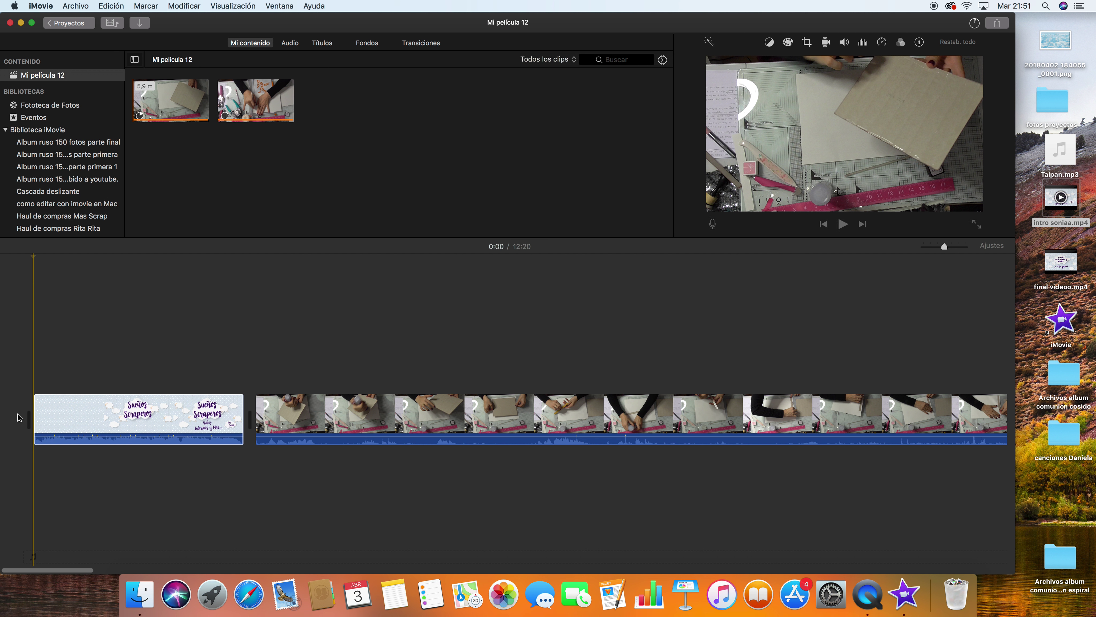
left_click(218, 427)
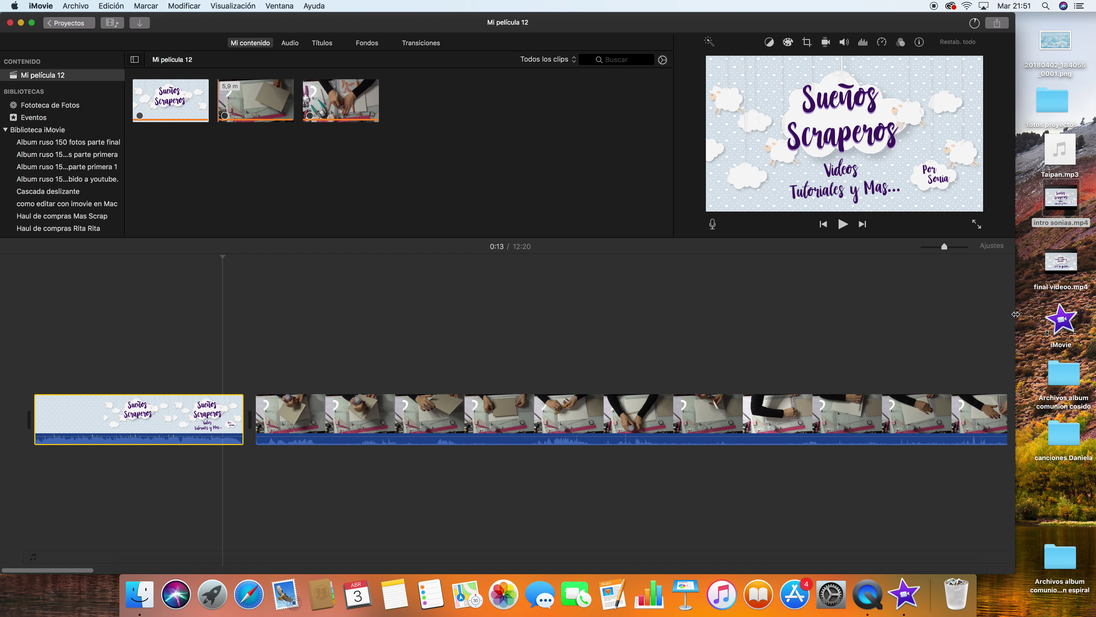
- Widen the editing window to reach the full width of the screen
left_click_drag(1051, 314, 1095, 314)
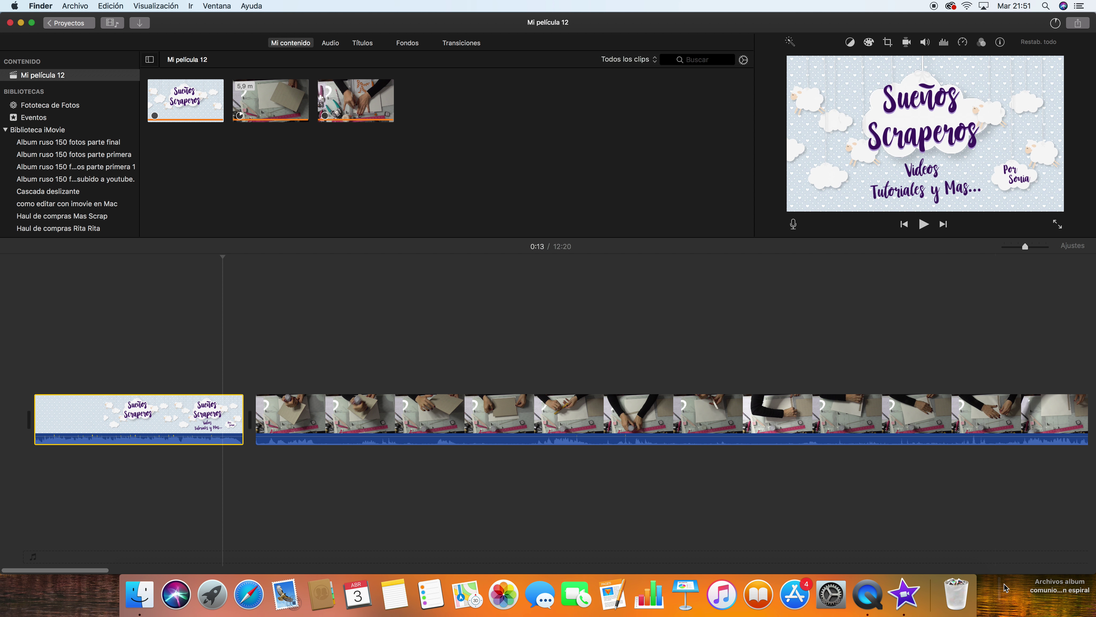
scroll(827, 465, "right", 10)
scroll(251, 343, "left", 10)
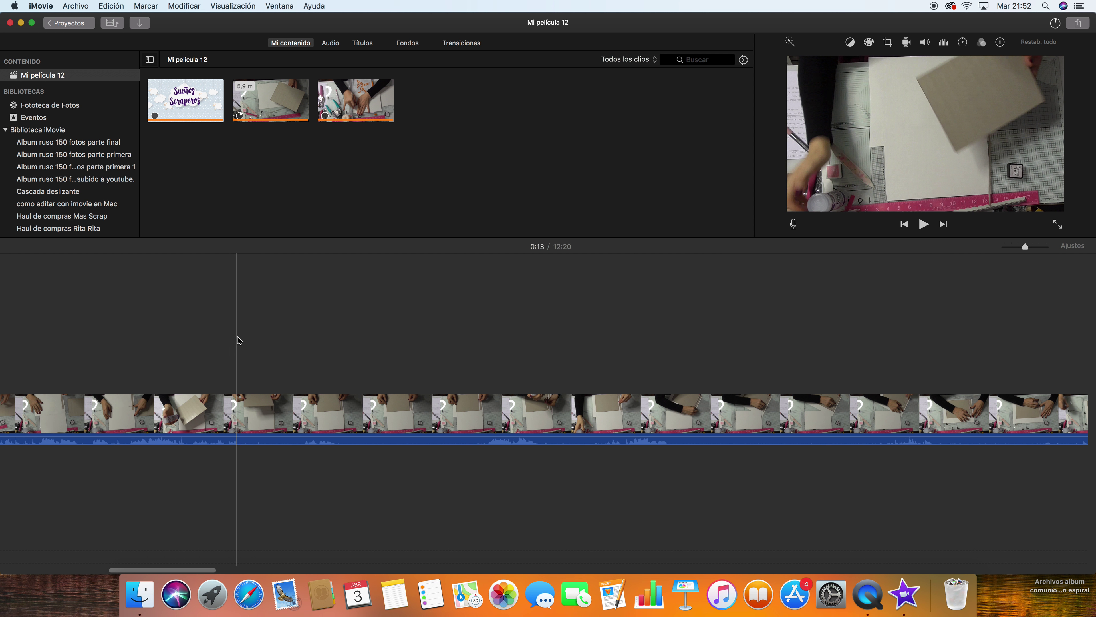
- Lower the intro clip's volume, set the first album clip's volume to 11%, and play the cut between the two clips
left_click(165, 428)
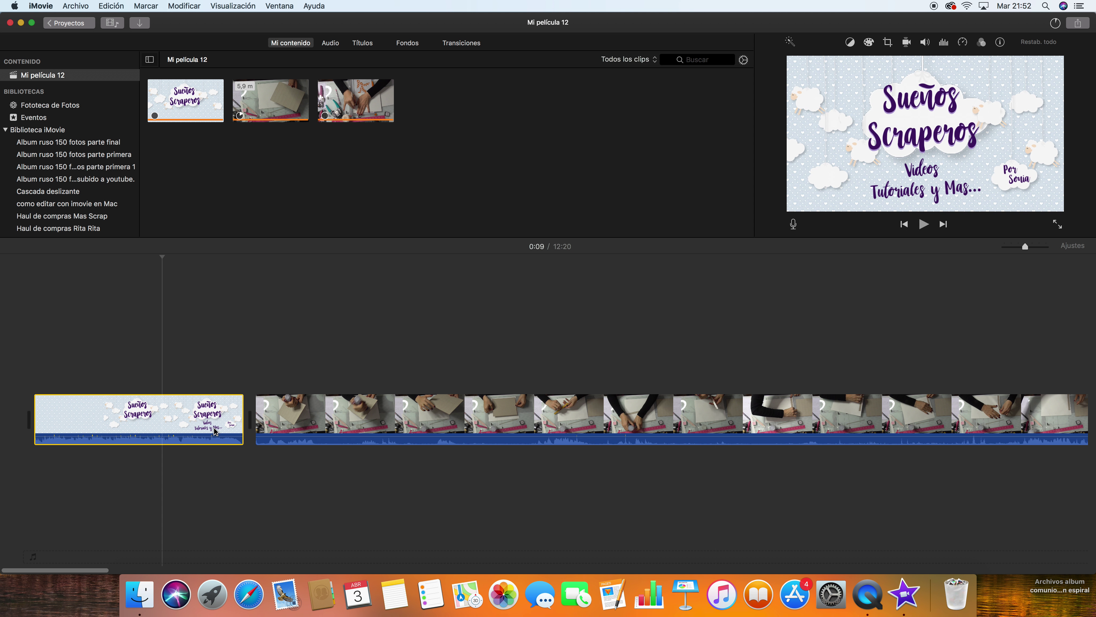
left_click_drag(216, 437, 279, 440)
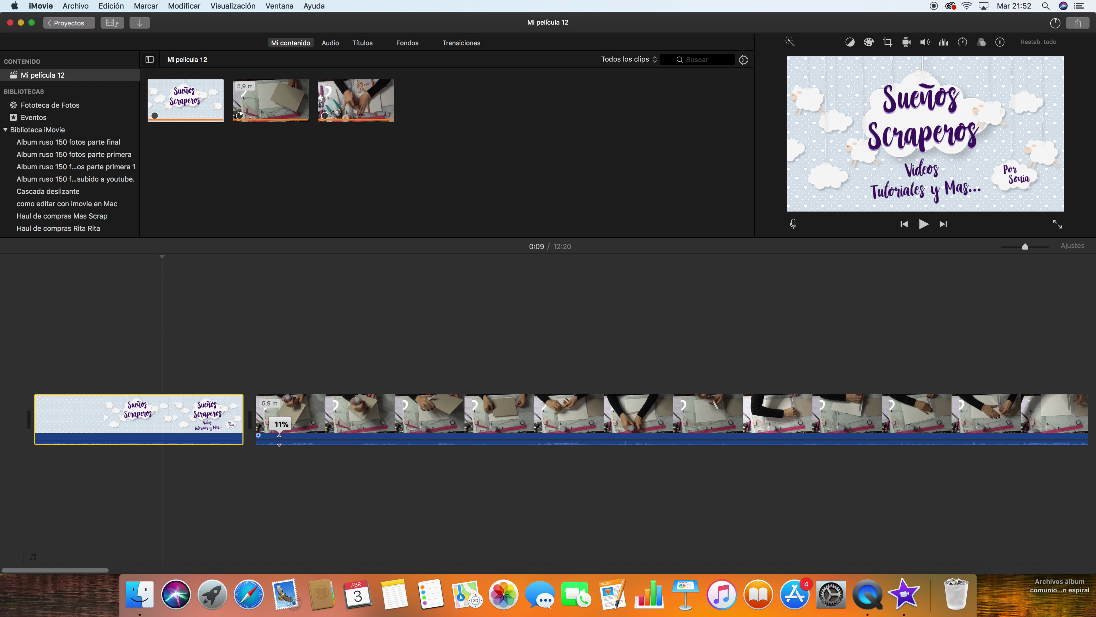
left_click(223, 425)
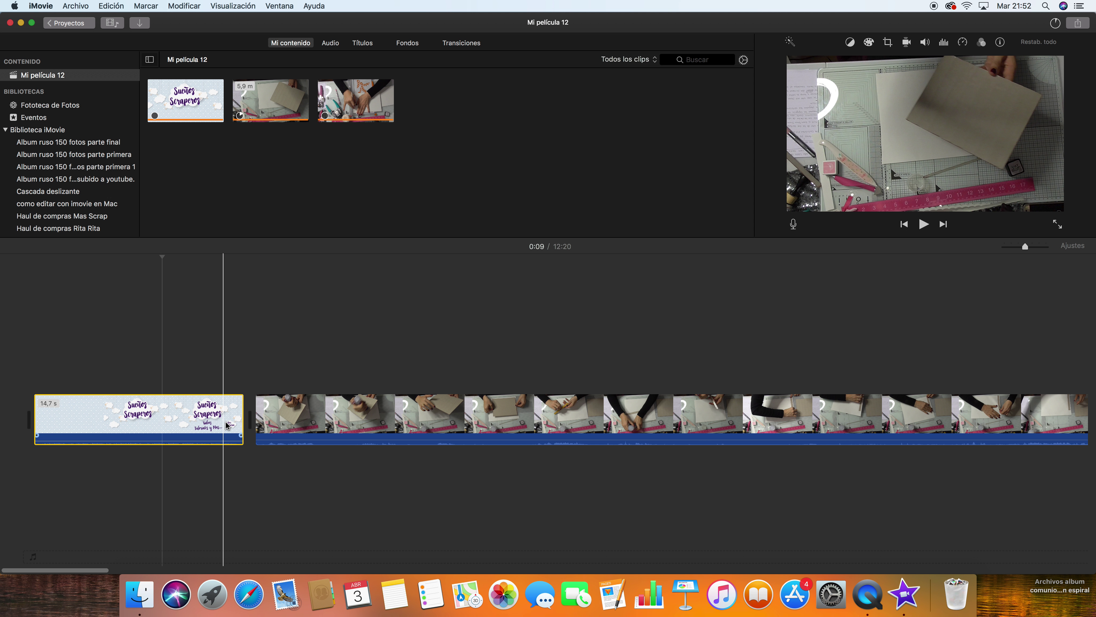
left_click(923, 223)
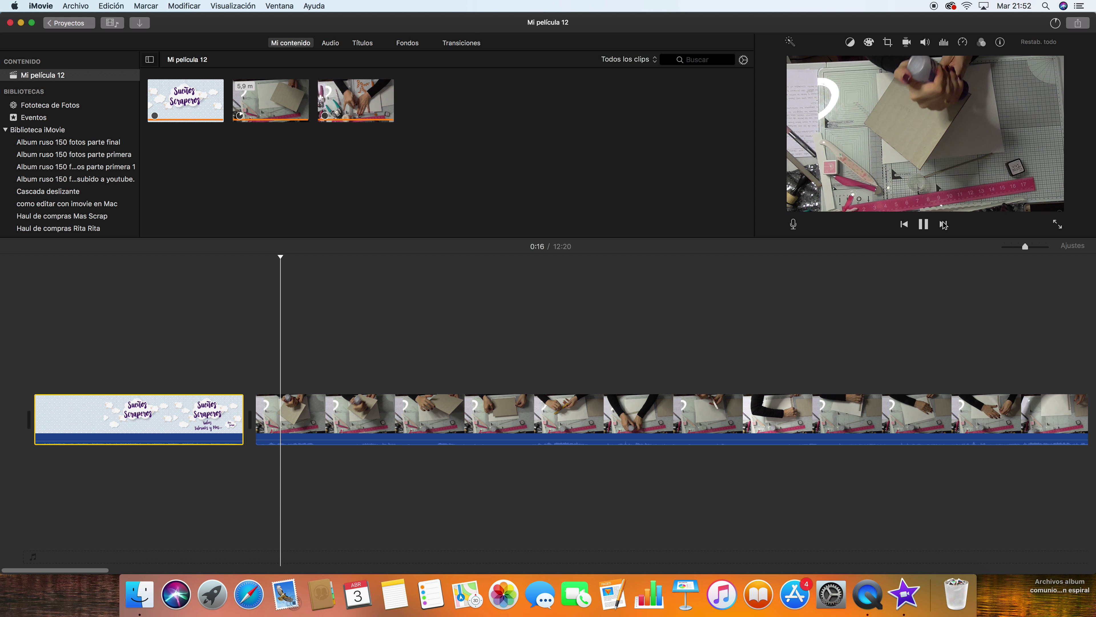
left_click(923, 223)
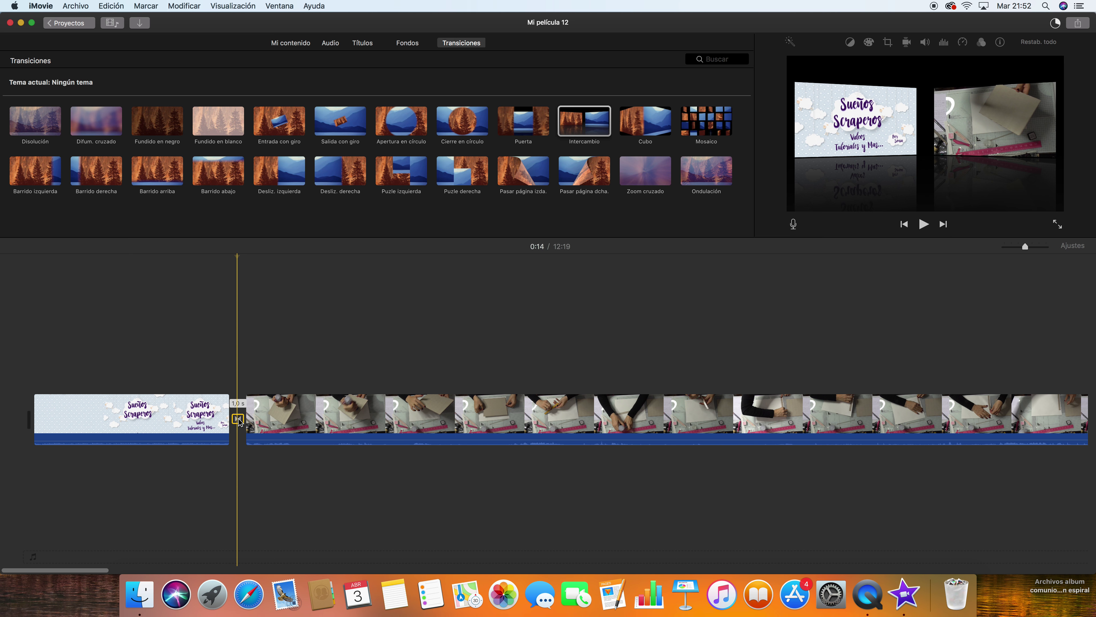
- Play the Intercambio transition between the intro and the first album clip, starting near the end of the intro
left_click(206, 414)
left_click(924, 224)
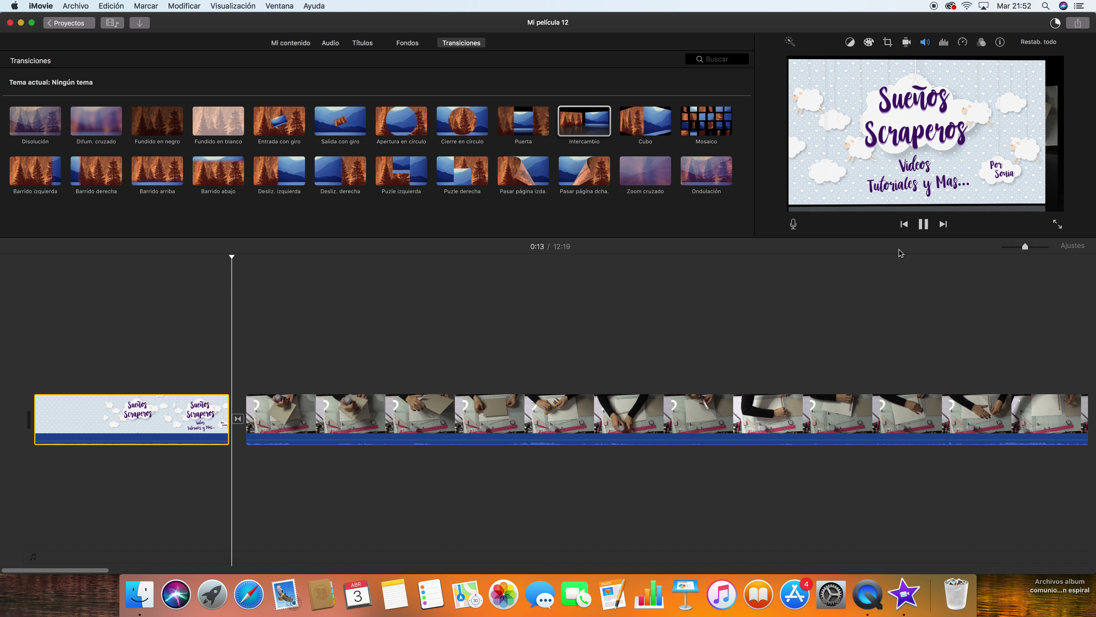
key("space")
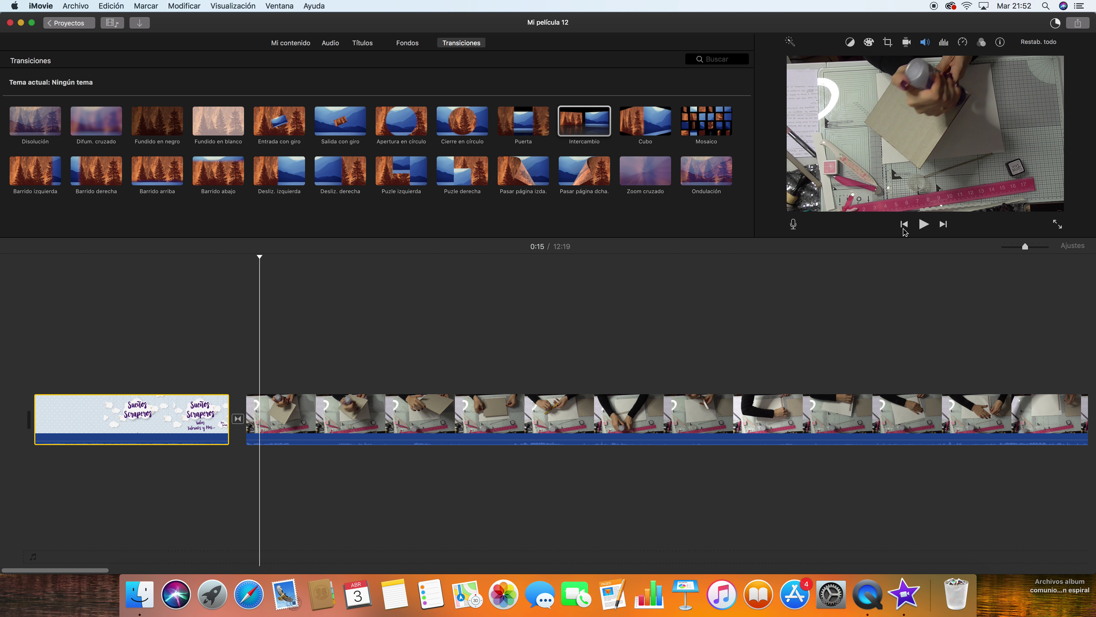
- Lengthen the Intercambio transition in the precision editor so it starts earlier over the intro, and close the editor
left_click(239, 418)
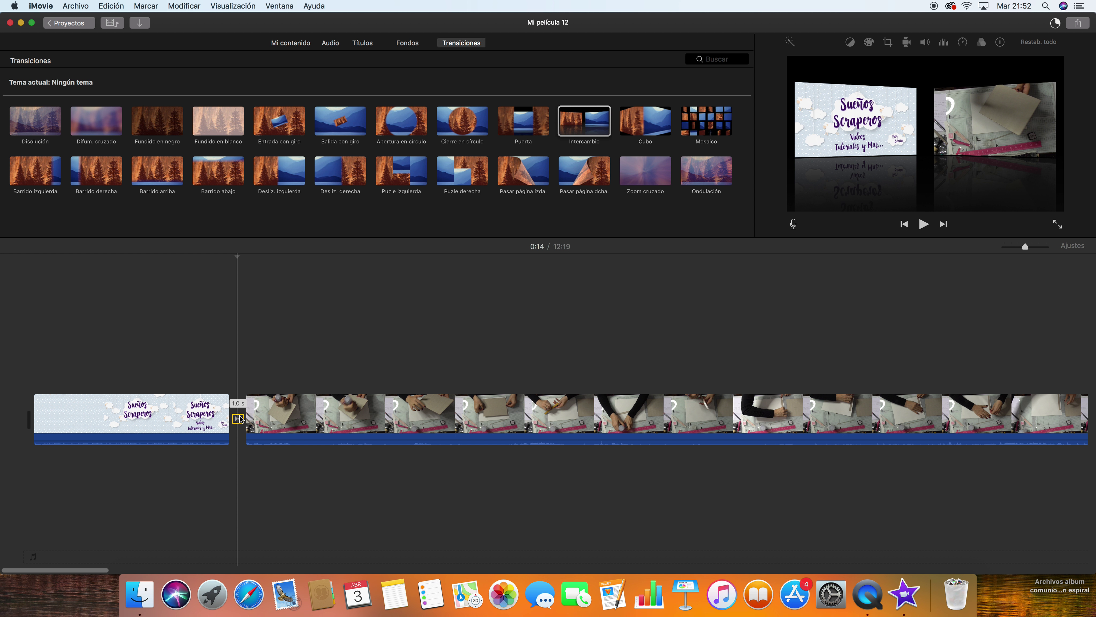
right_click(241, 419)
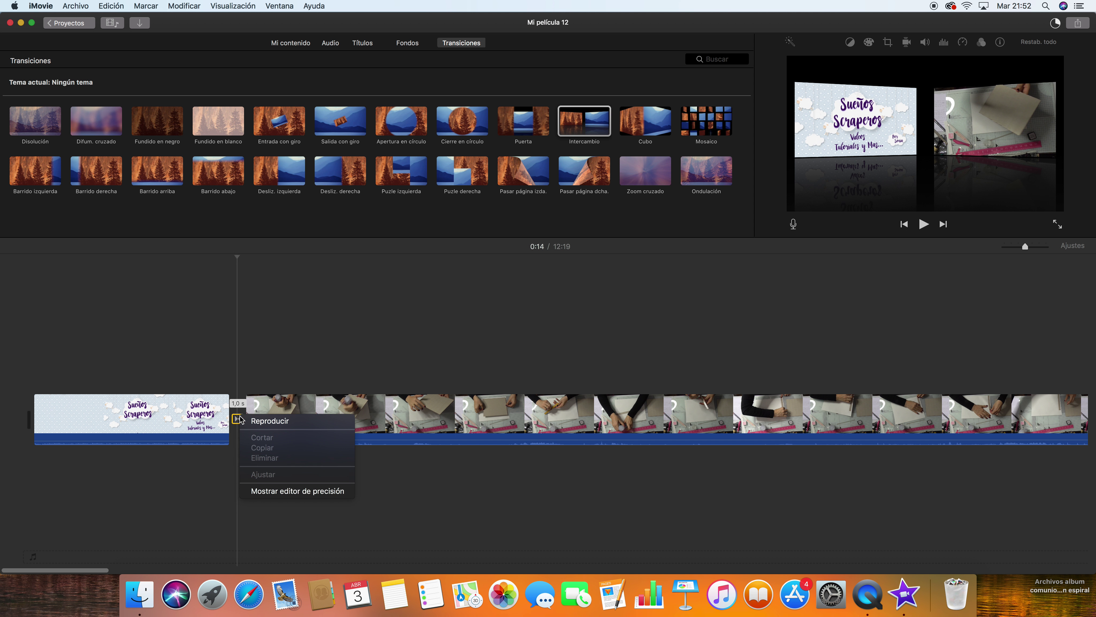
left_click(275, 494)
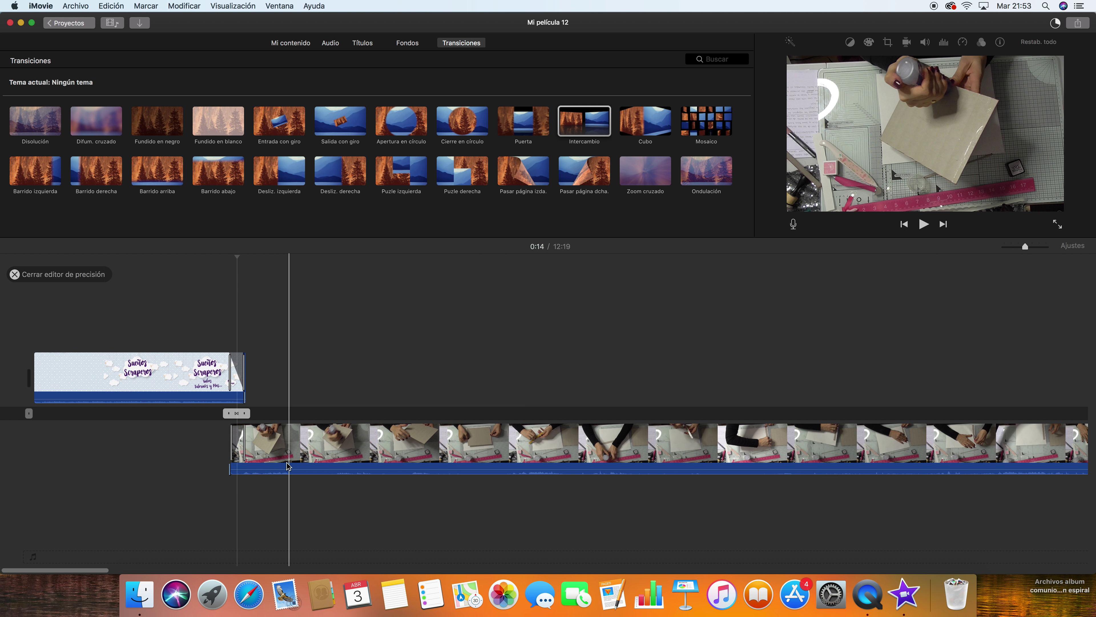
left_click_drag(236, 413, 248, 413)
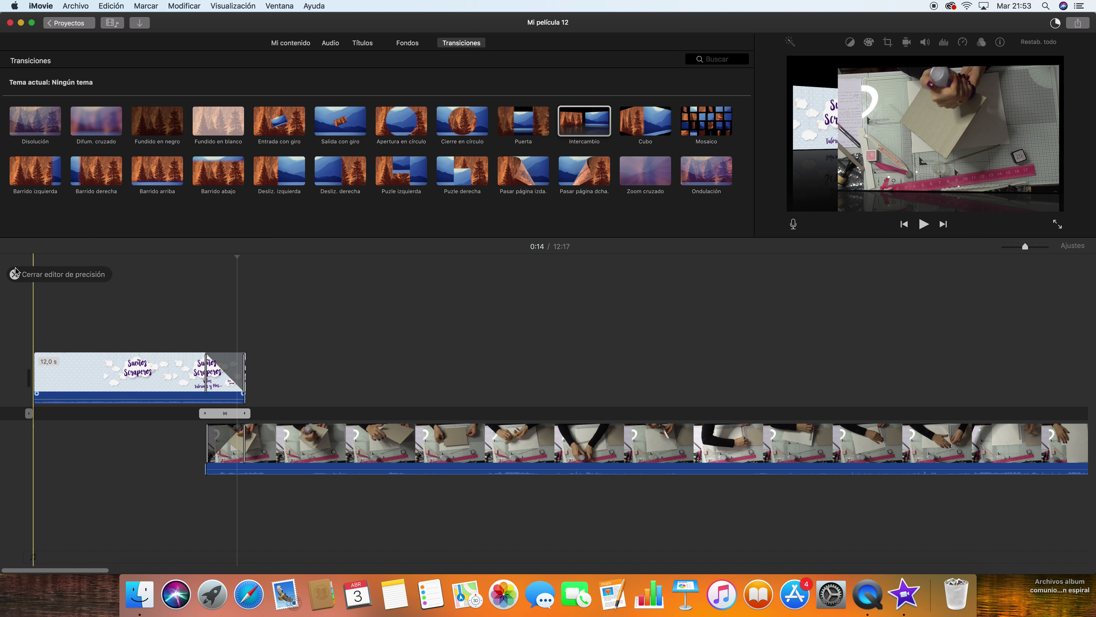
left_click(20, 276)
- Play the lengthened transition from the last seconds of the intro into the first album clip
left_click(182, 415)
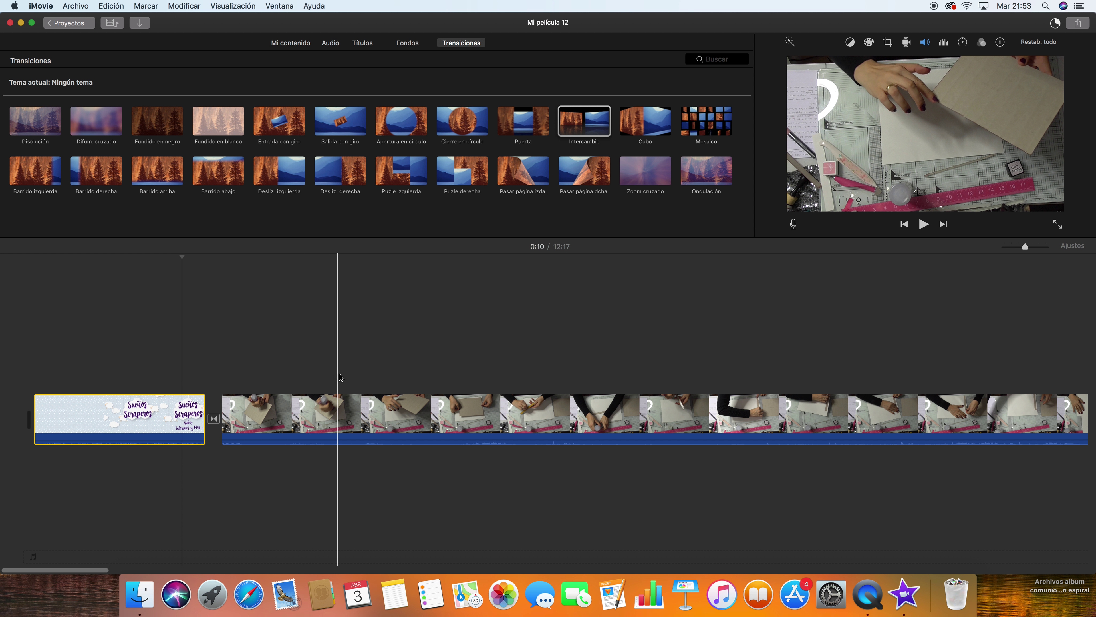
left_click(923, 224)
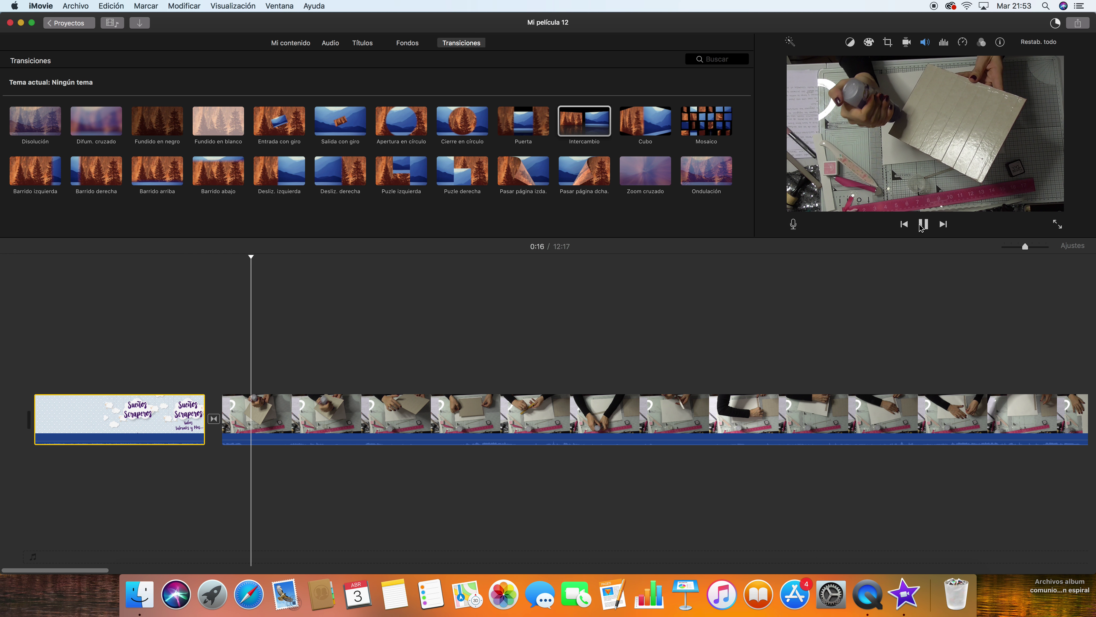
left_click(923, 224)
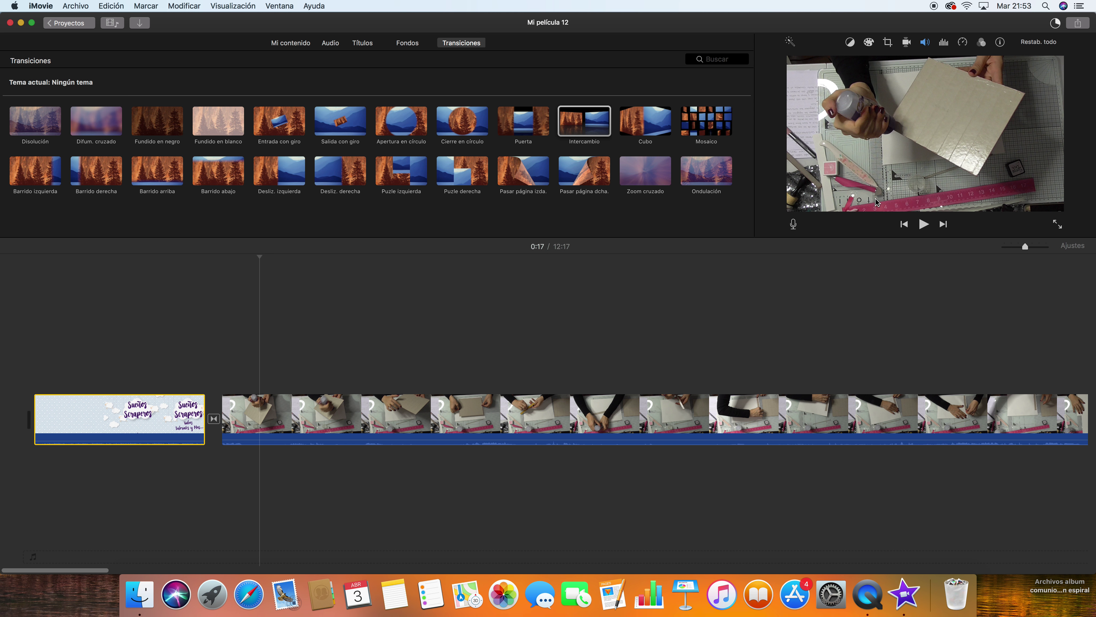
- Rotate the first album clip by 180 degrees
left_click(370, 427)
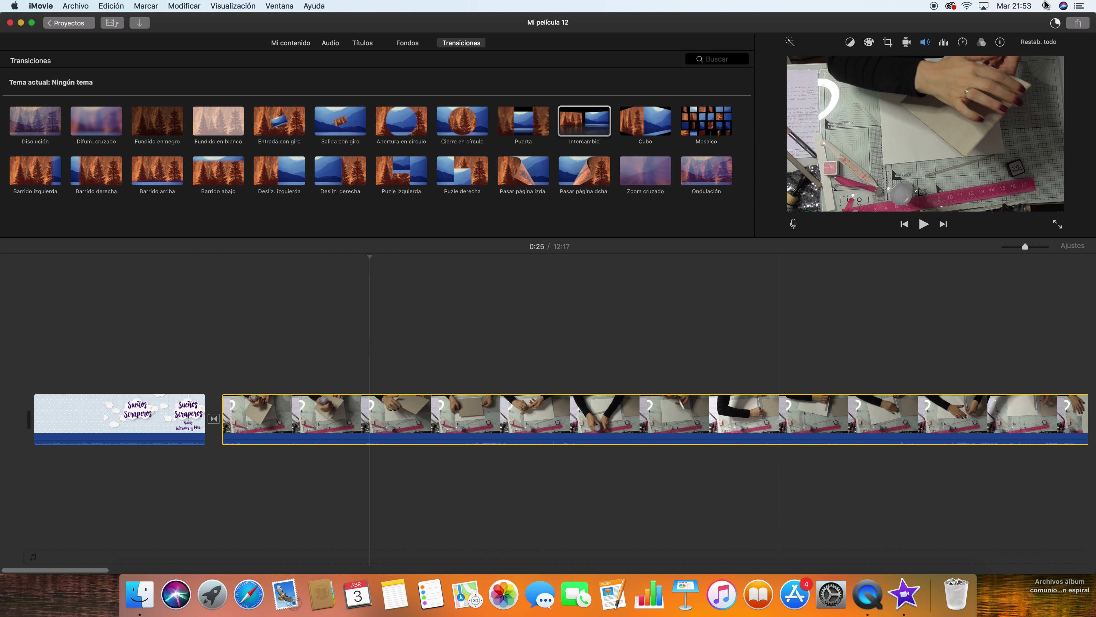
left_click(888, 42)
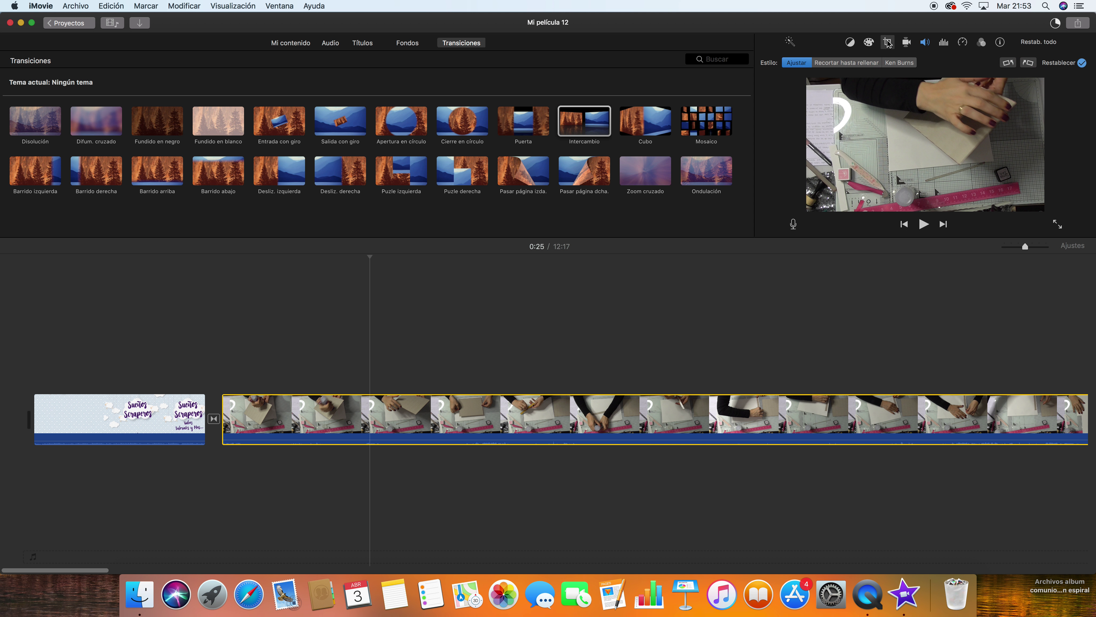
left_click(1008, 63)
left_click(1009, 63)
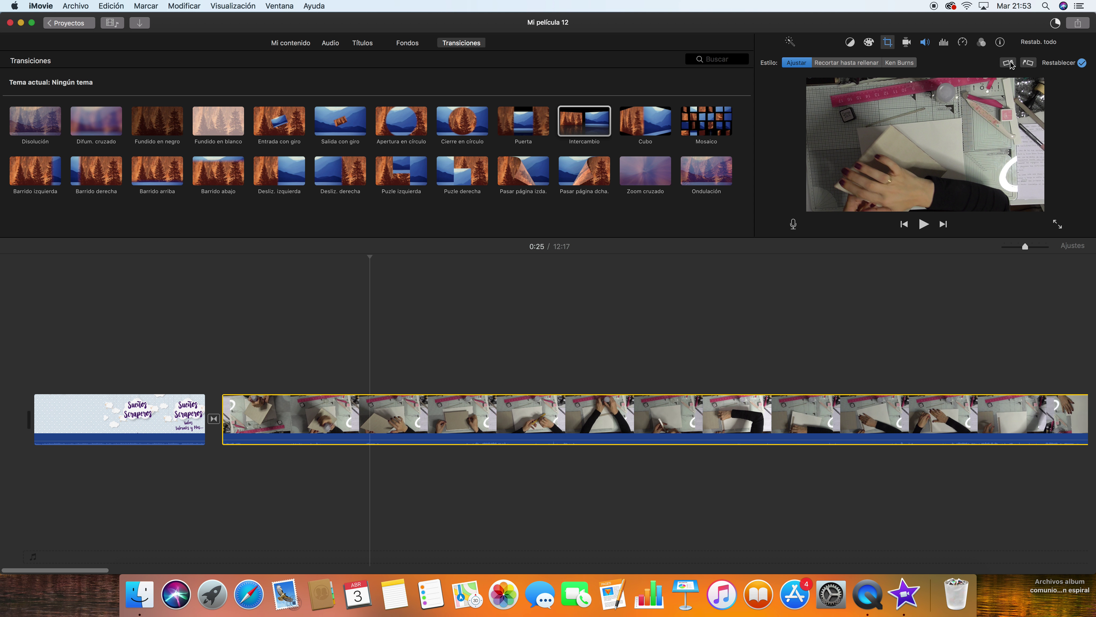
- Play the rotated album clip up to 0:38 and split it at that point
left_click(923, 224)
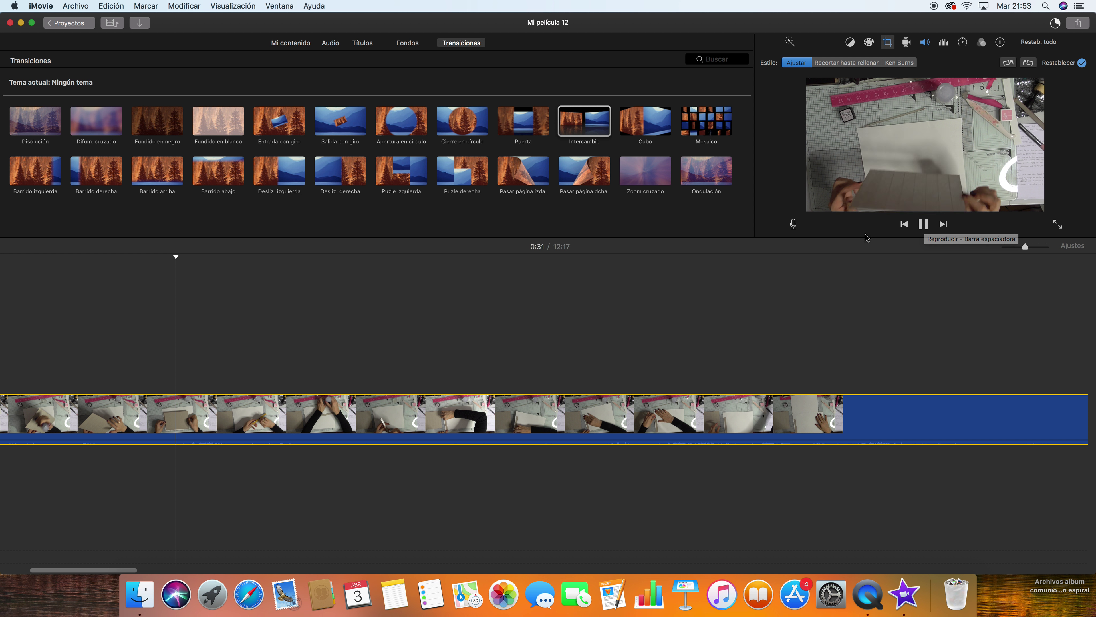
left_click(924, 225)
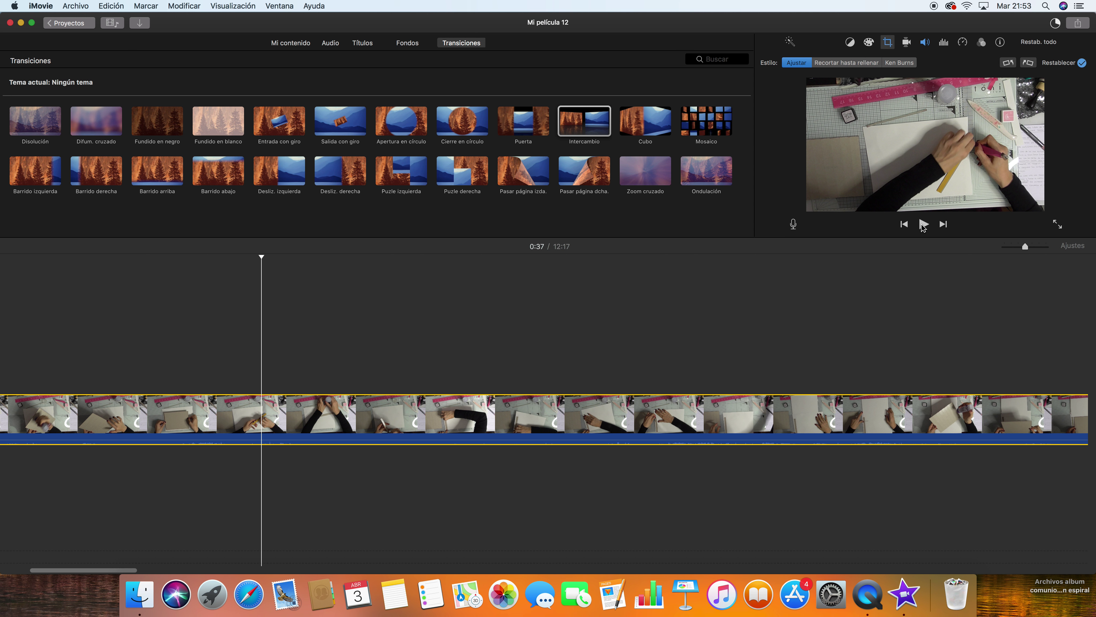
key("space")
scroll(277, 425, "right", 2)
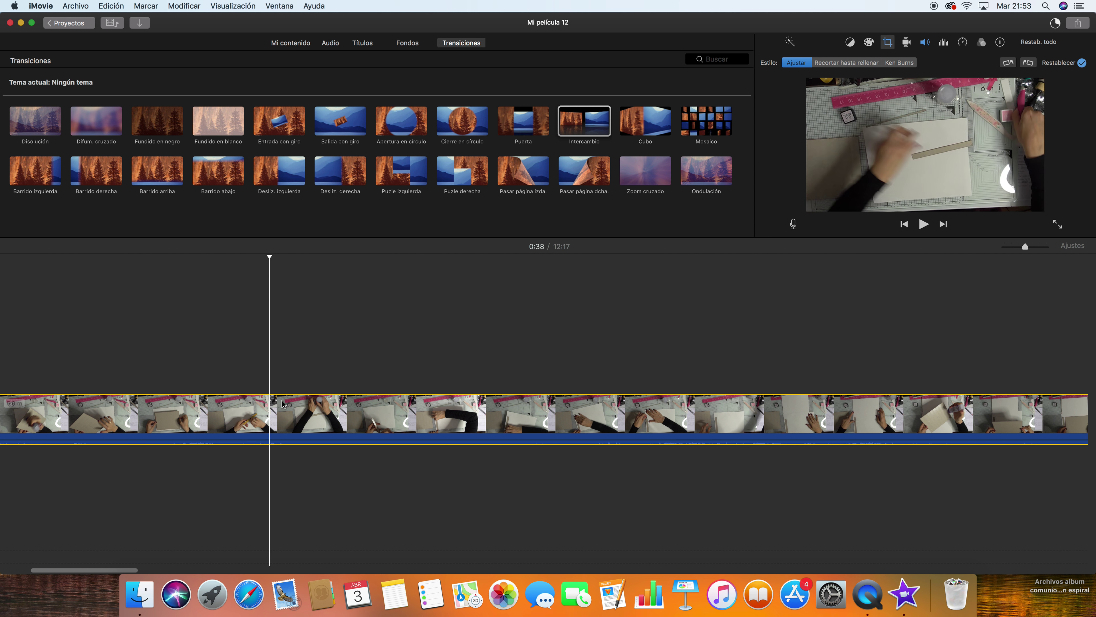
scroll(288, 399, "left", 5)
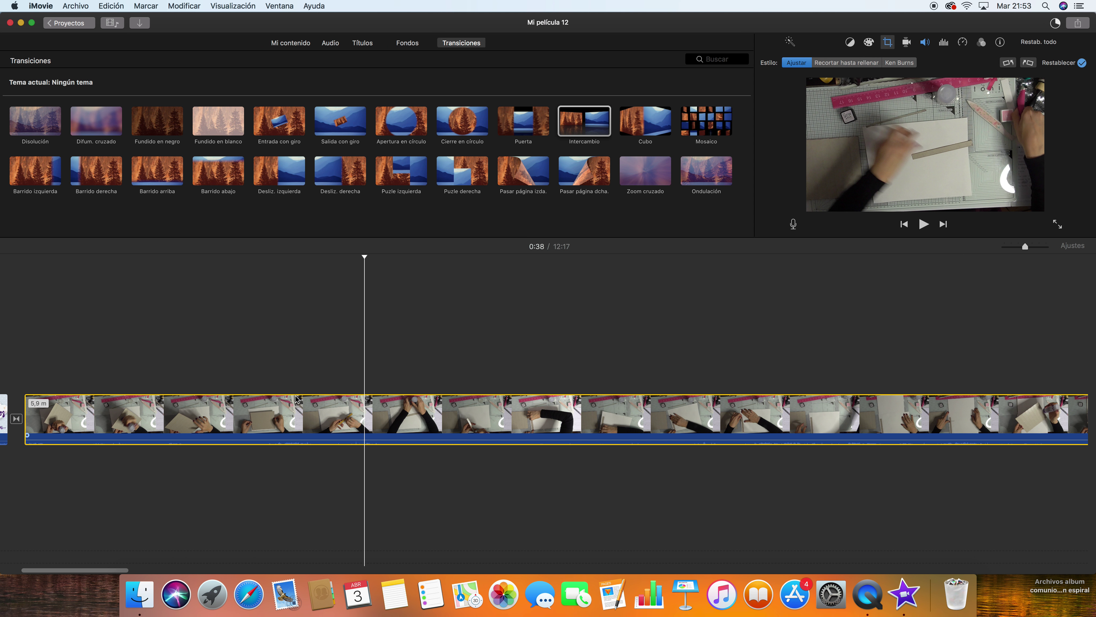
right_click(366, 405)
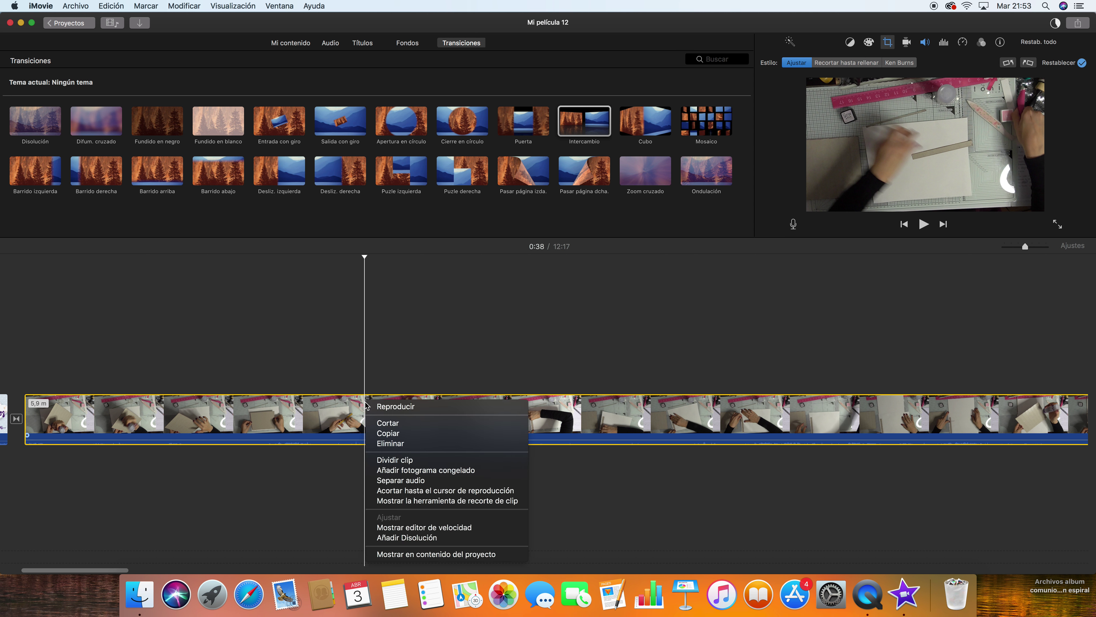
left_click(393, 458)
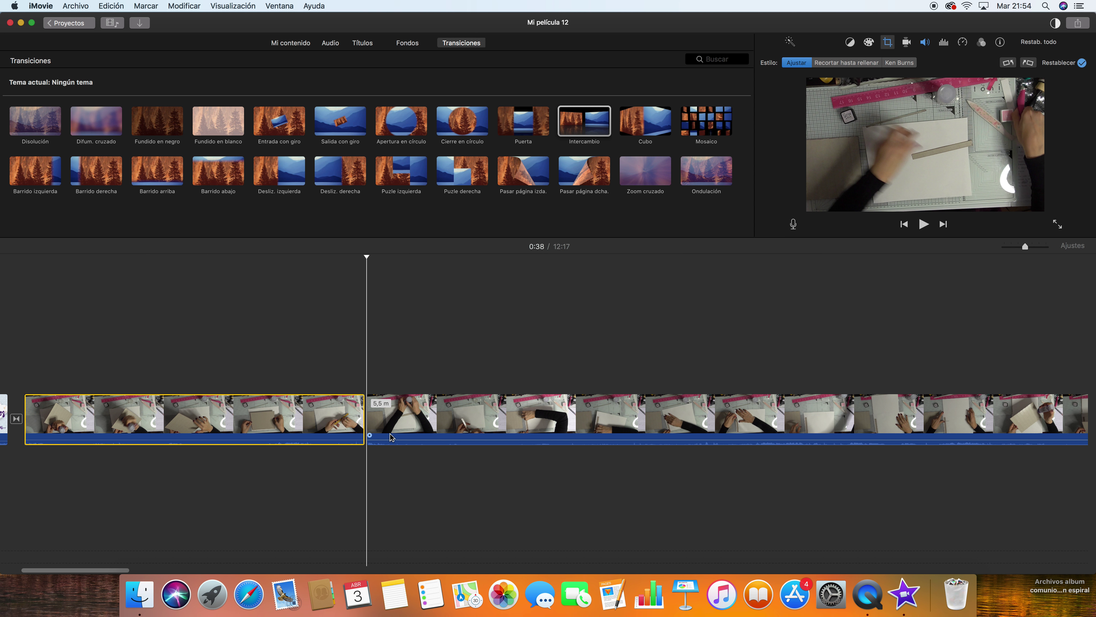
- Adjust the audio volume of the album clip section that follows the 0:38 split
left_click(396, 424)
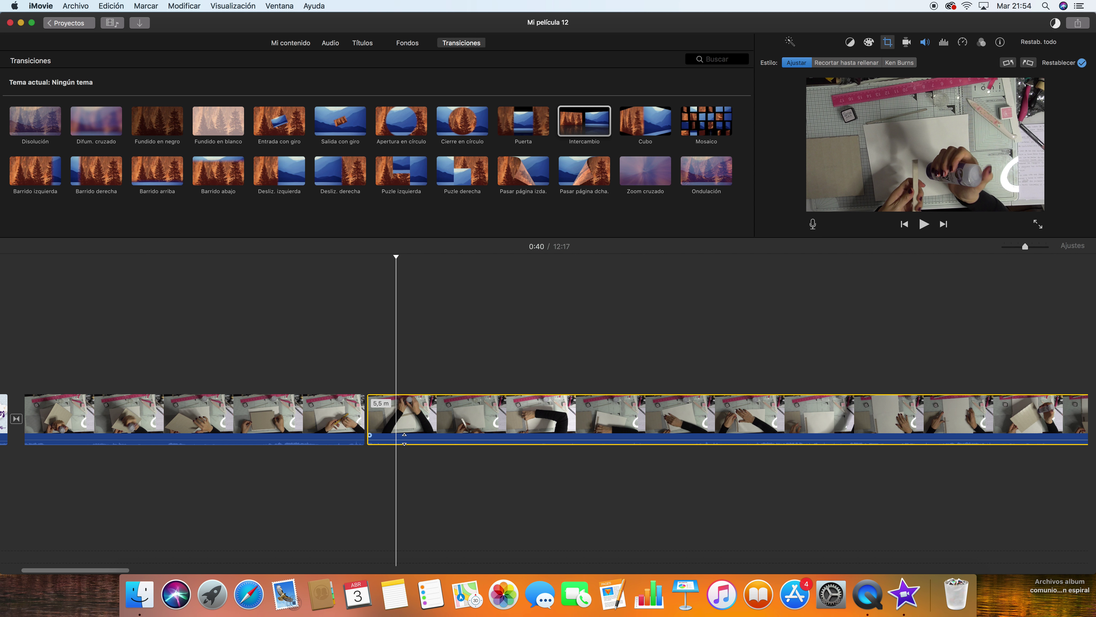
left_click_drag(404, 438, 405, 434)
left_click_drag(406, 434, 405, 430)
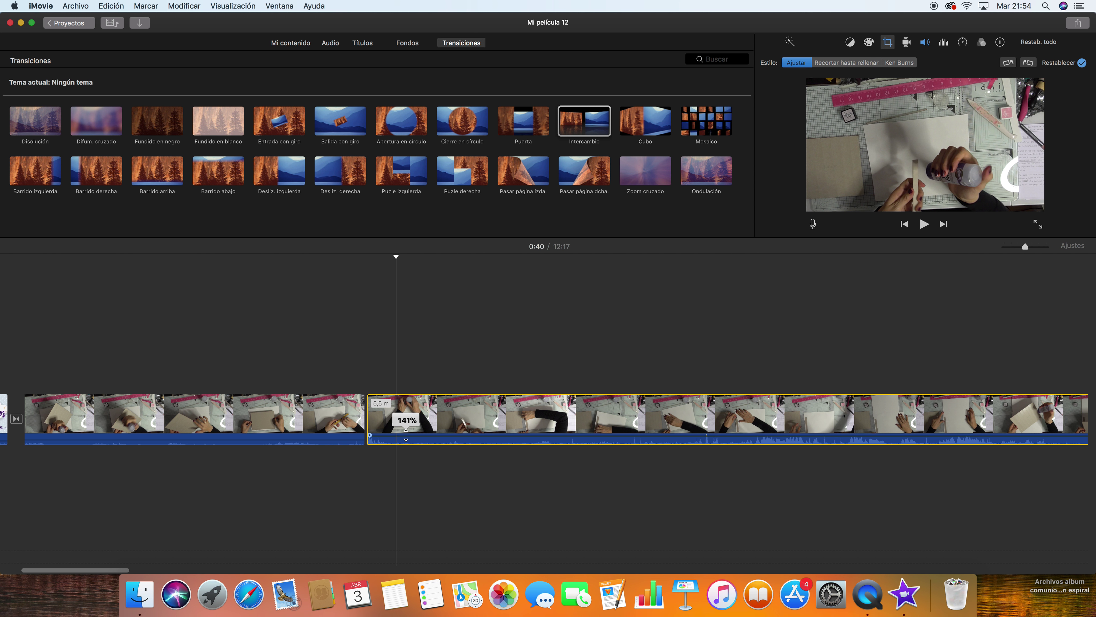
left_click_drag(406, 430, 405, 429)
left_click_drag(405, 429, 405, 429)
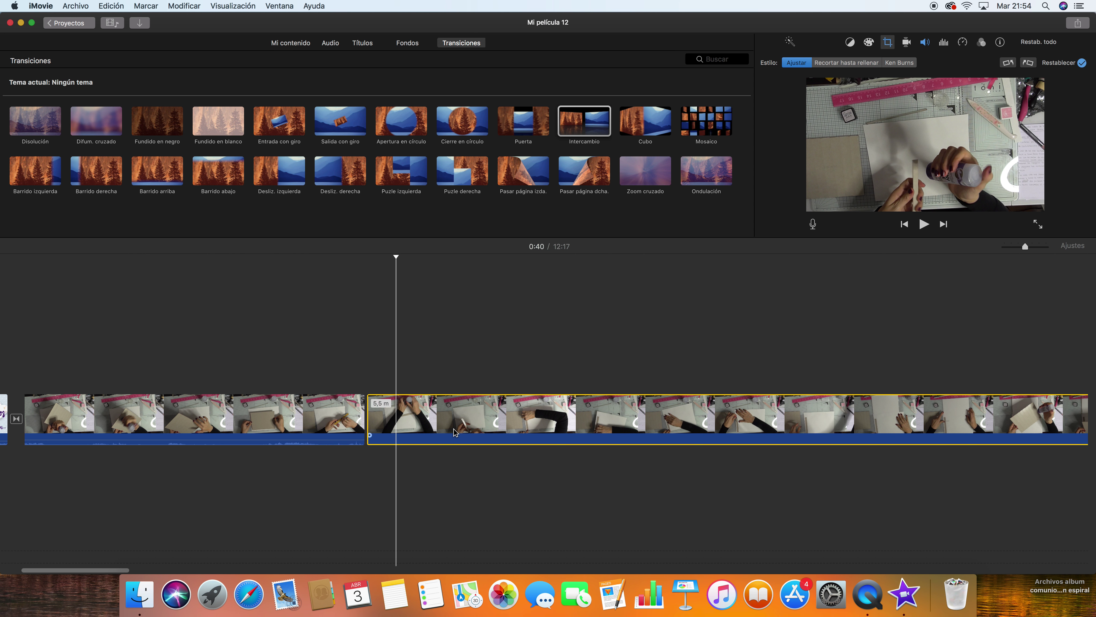
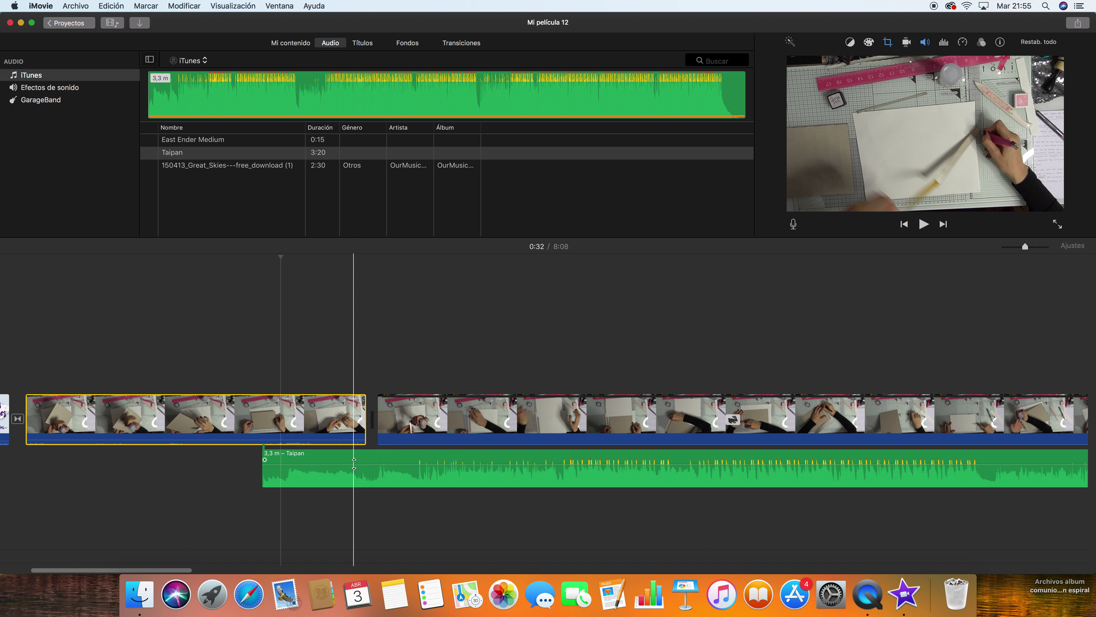
- Lower the Taipan music track to 7% volume and add a long fade-in at its start
left_click(317, 466)
left_click_drag(316, 467, 316, 469)
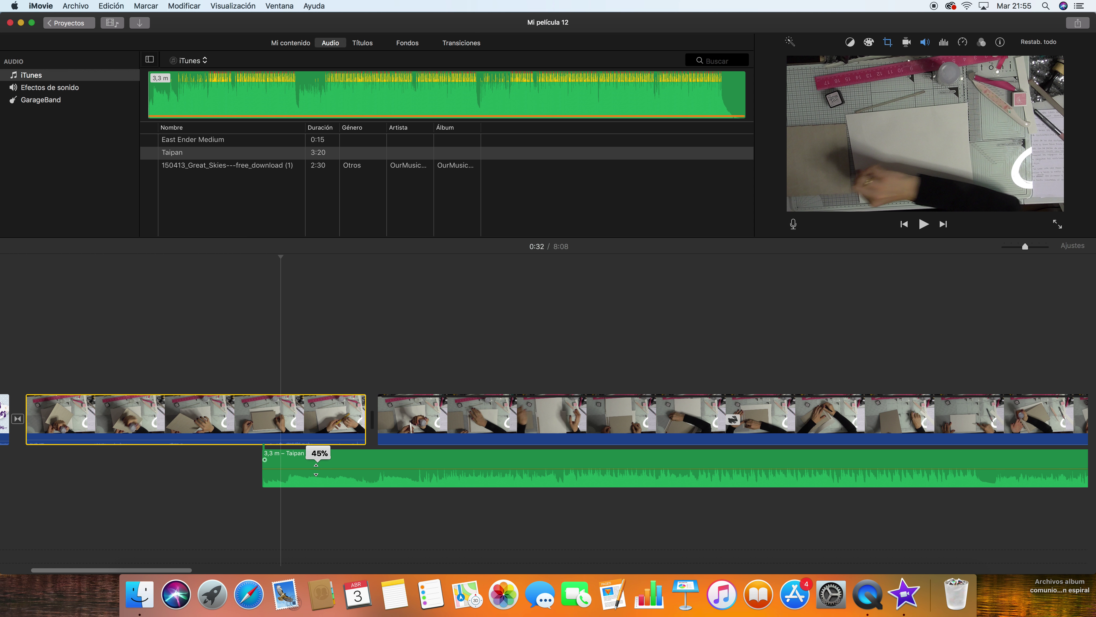
left_click_drag(316, 472, 316, 477)
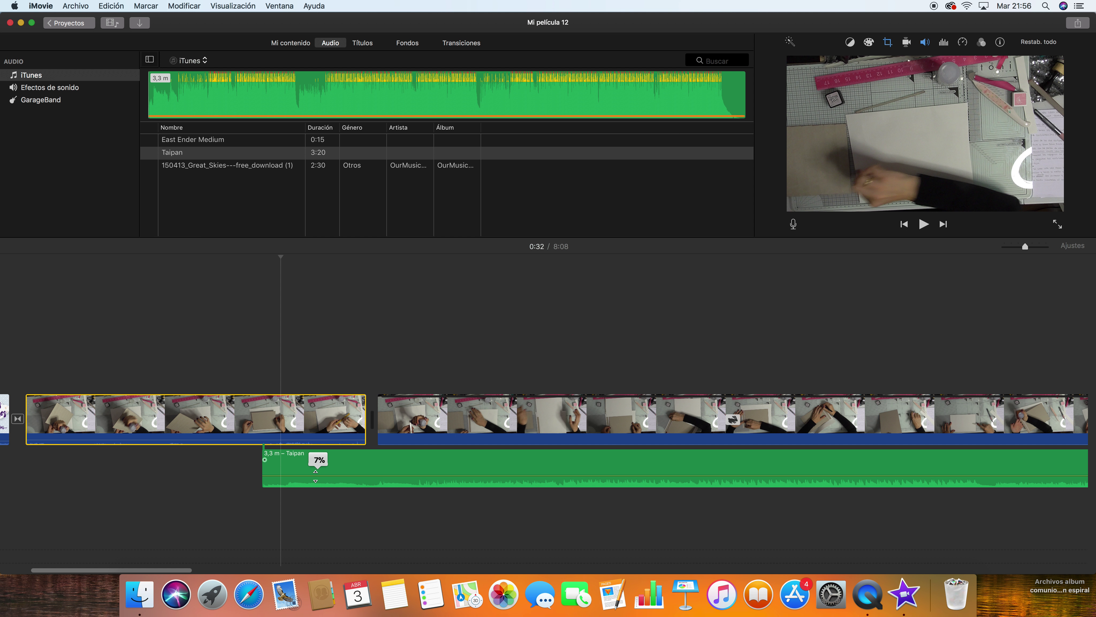
left_click(264, 477)
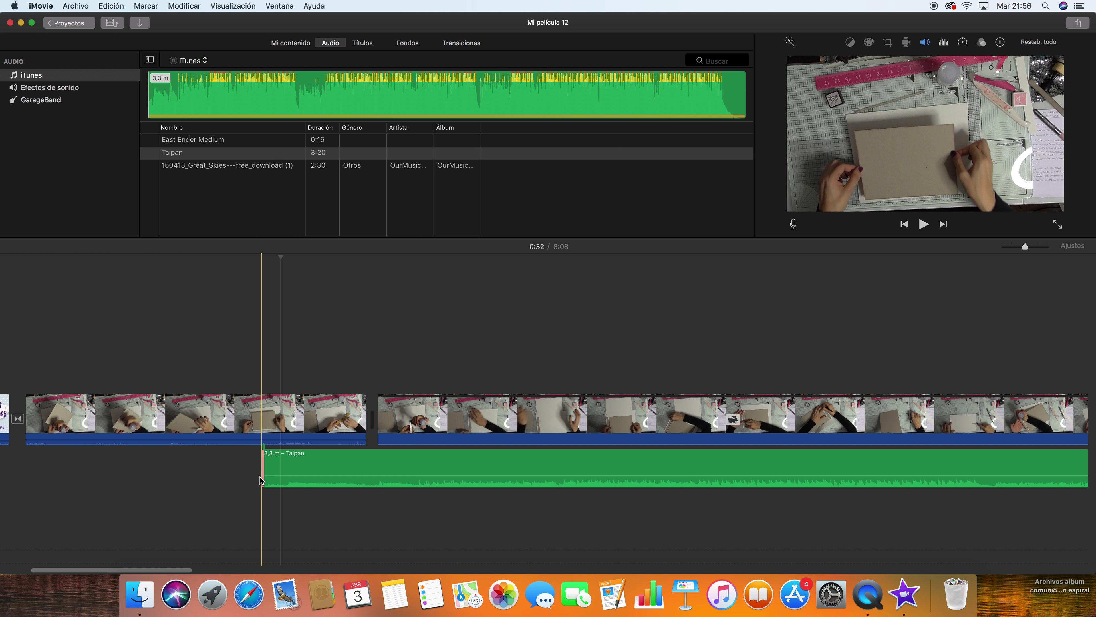
mouse_move(267, 479)
left_mouse_down()
mouse_move(306, 479)
mouse_move(260, 478)
left_mouse_up()
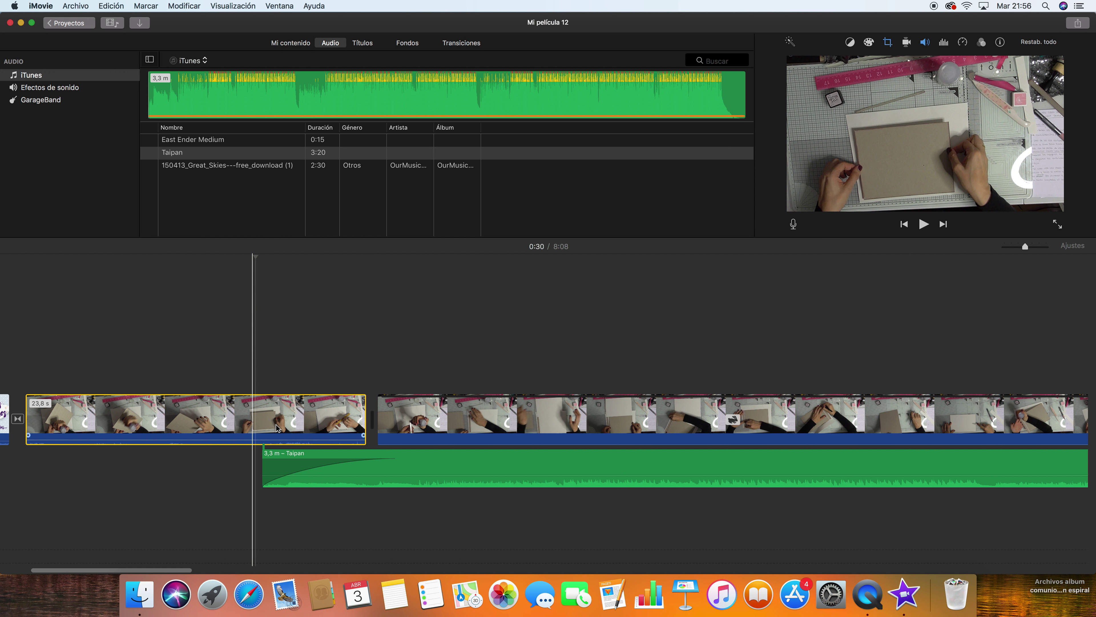
- Play the start of the Taipan music, raise its volume above 7%, and replay it from just before the music begins
left_click(923, 229)
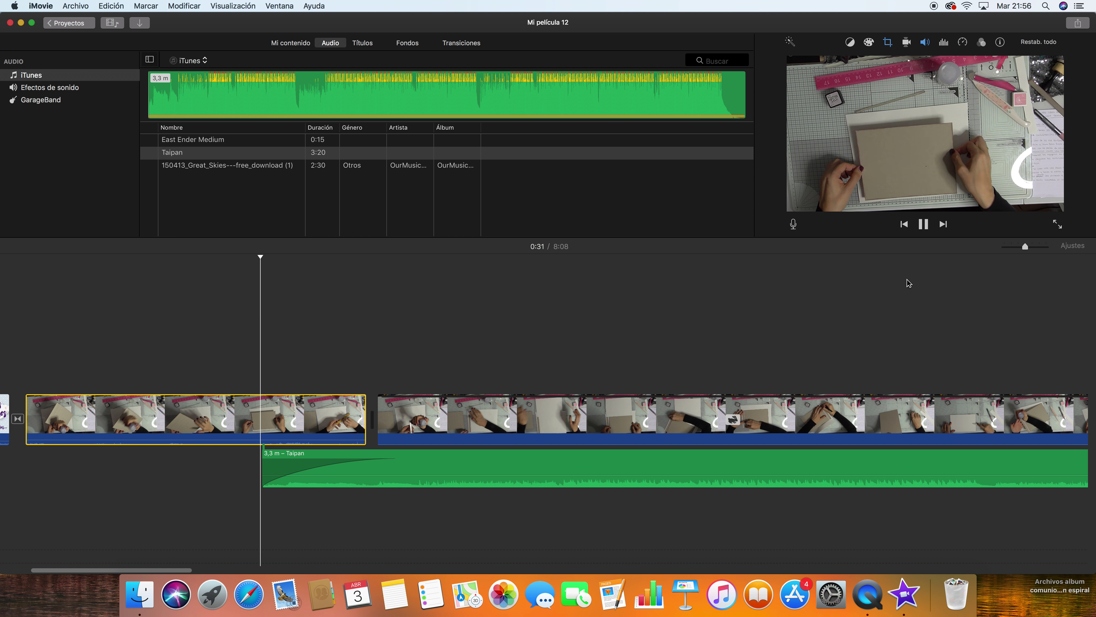
left_click(927, 230)
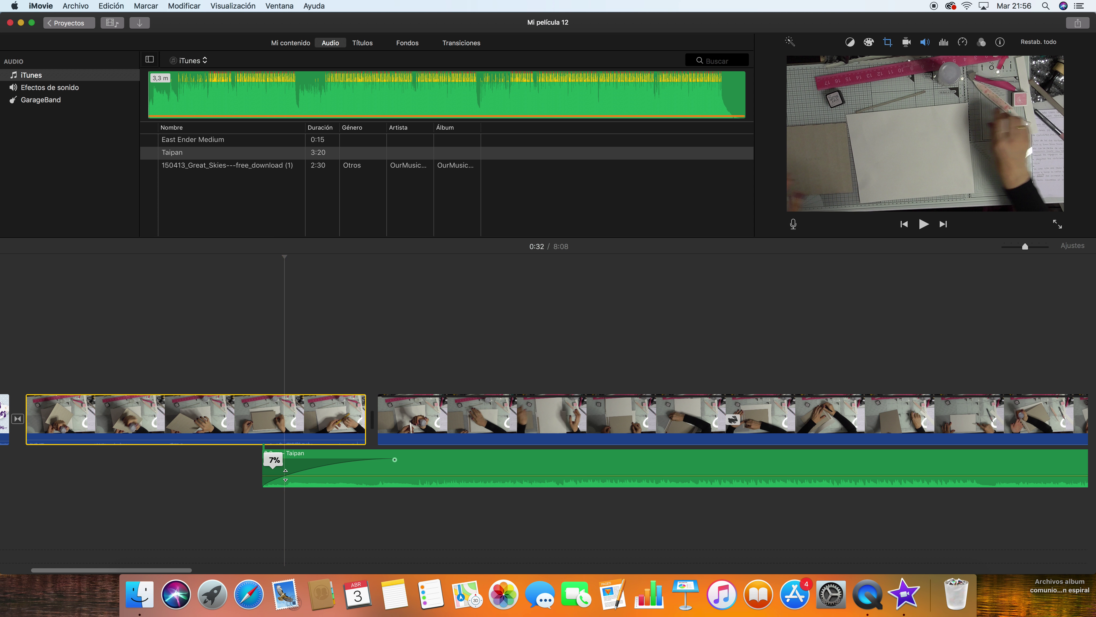
left_click_drag(285, 473, 285, 468)
left_click(256, 414)
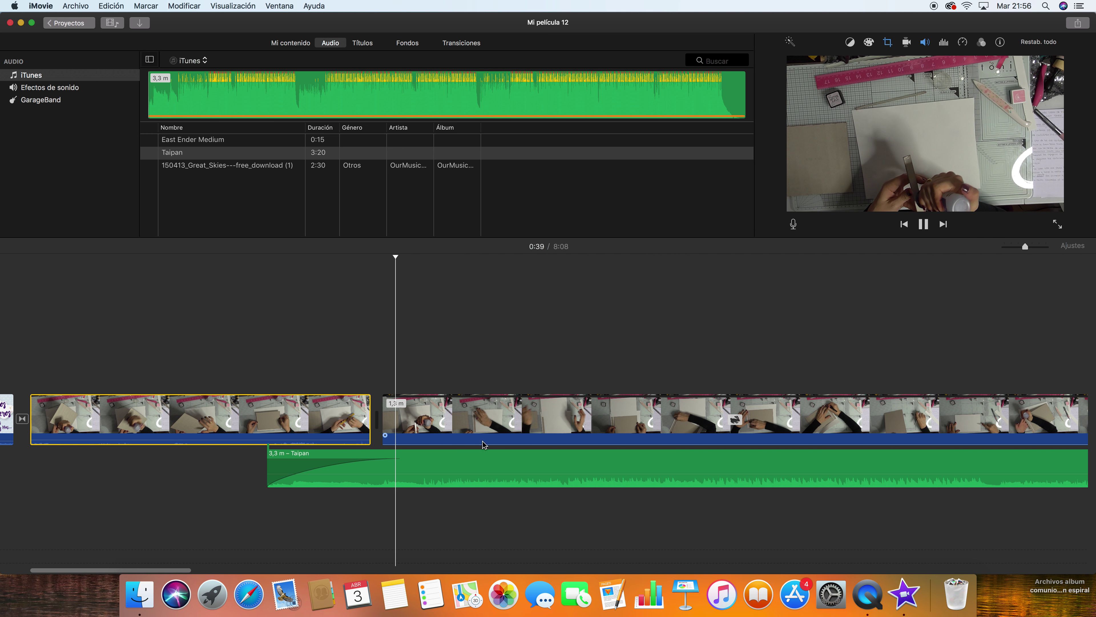
- Split the sped-up album clip at 1:27
scroll(609, 440, "right", 10)
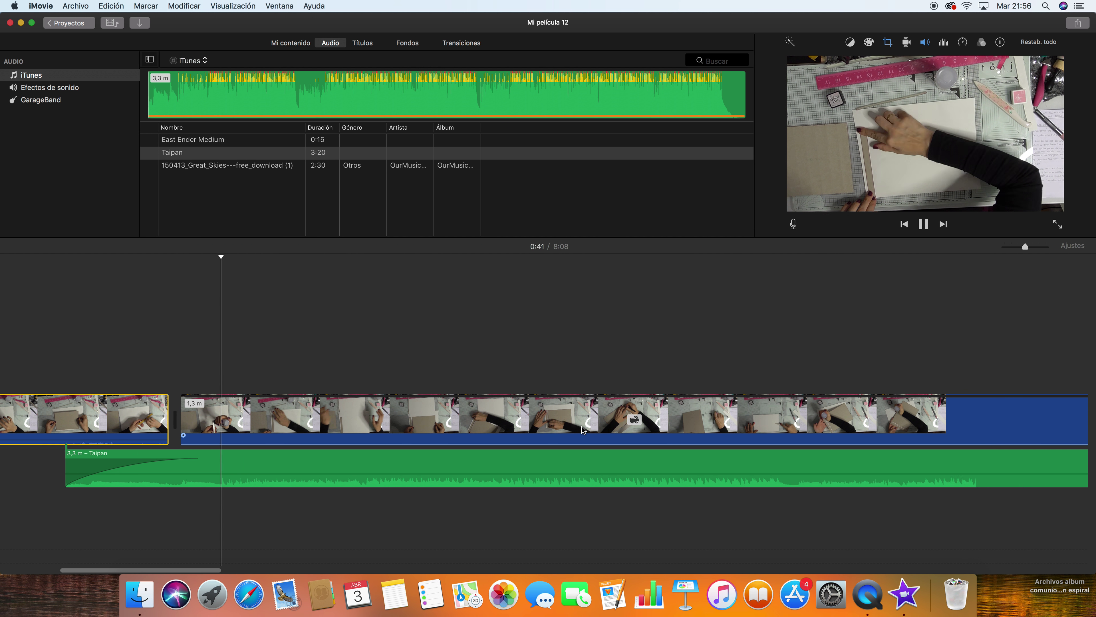
scroll(584, 429, "right", 3)
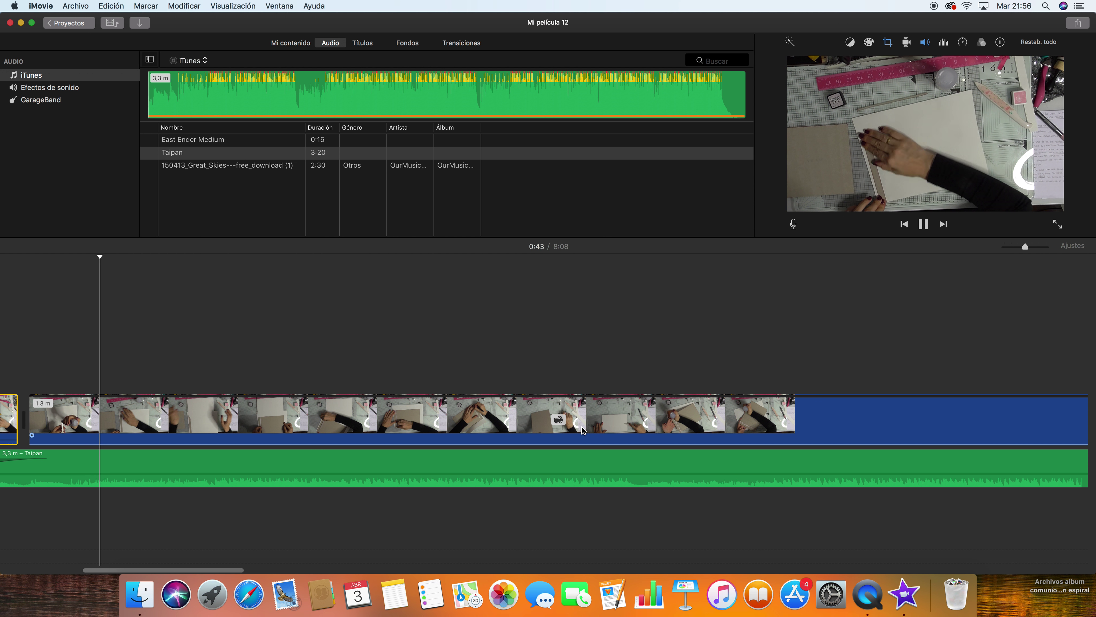
left_click(729, 421)
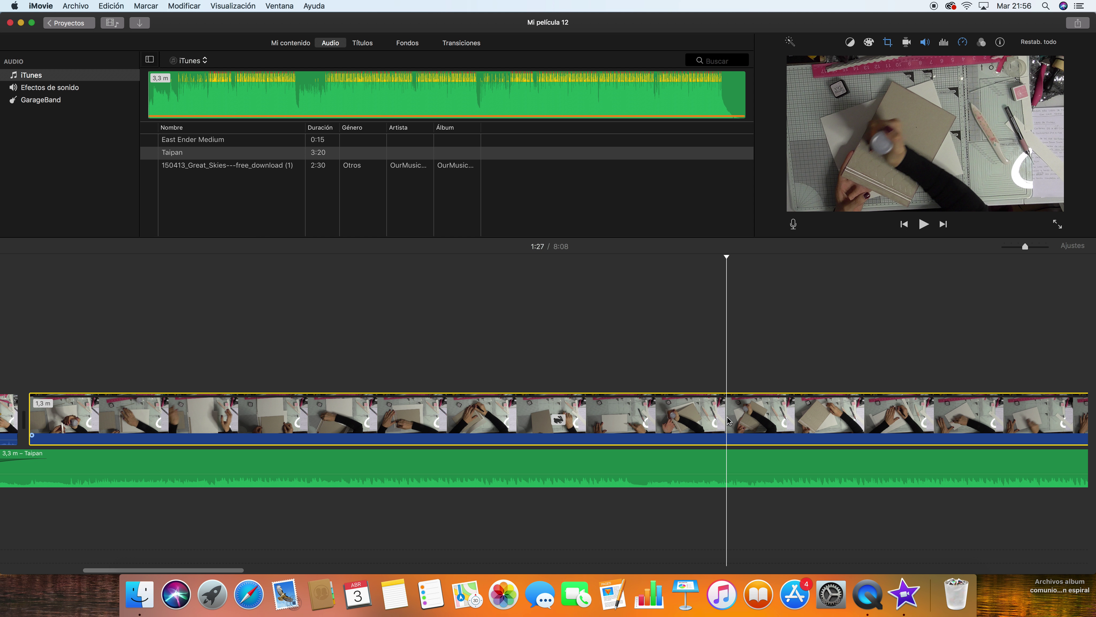
right_click(729, 421)
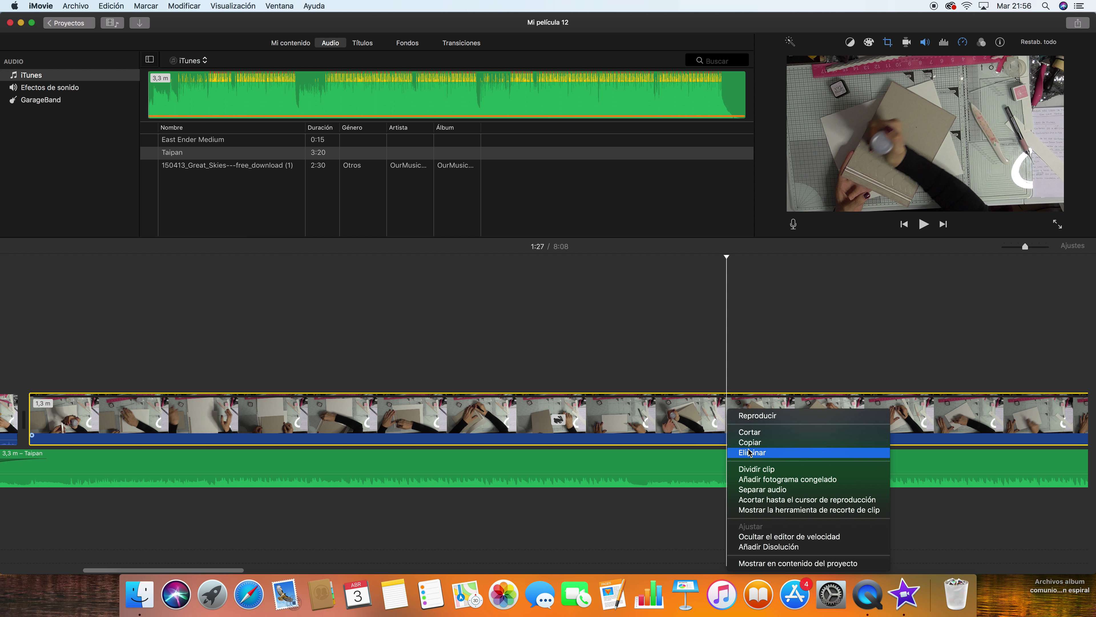
left_click(756, 469)
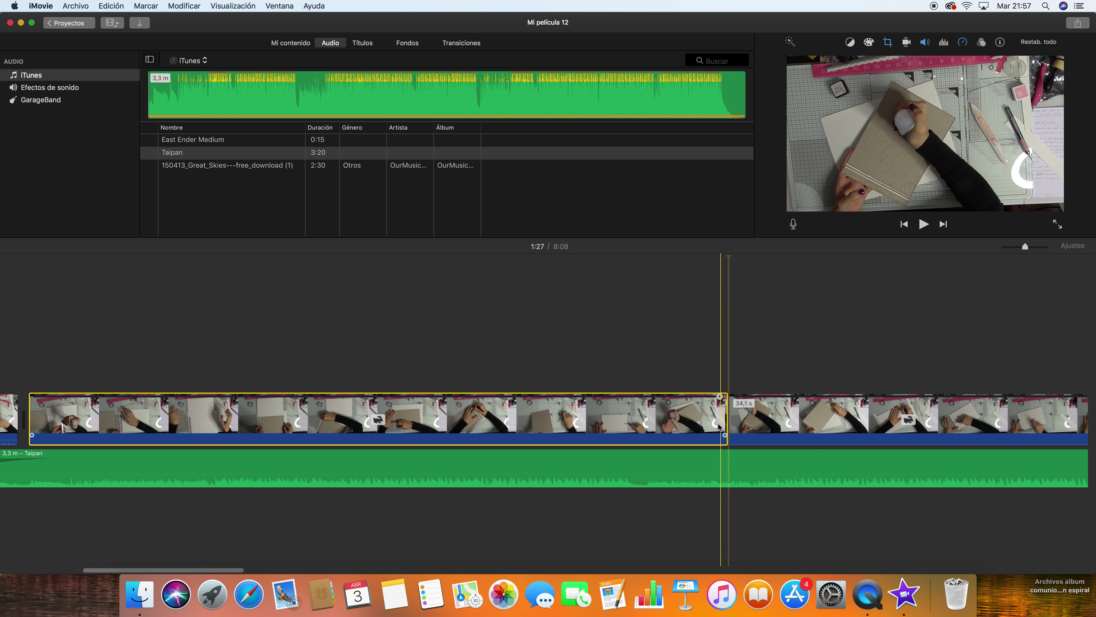
- Split the Taipan music at 1:27 in line with the video cut and delete the part after it
left_click(729, 456)
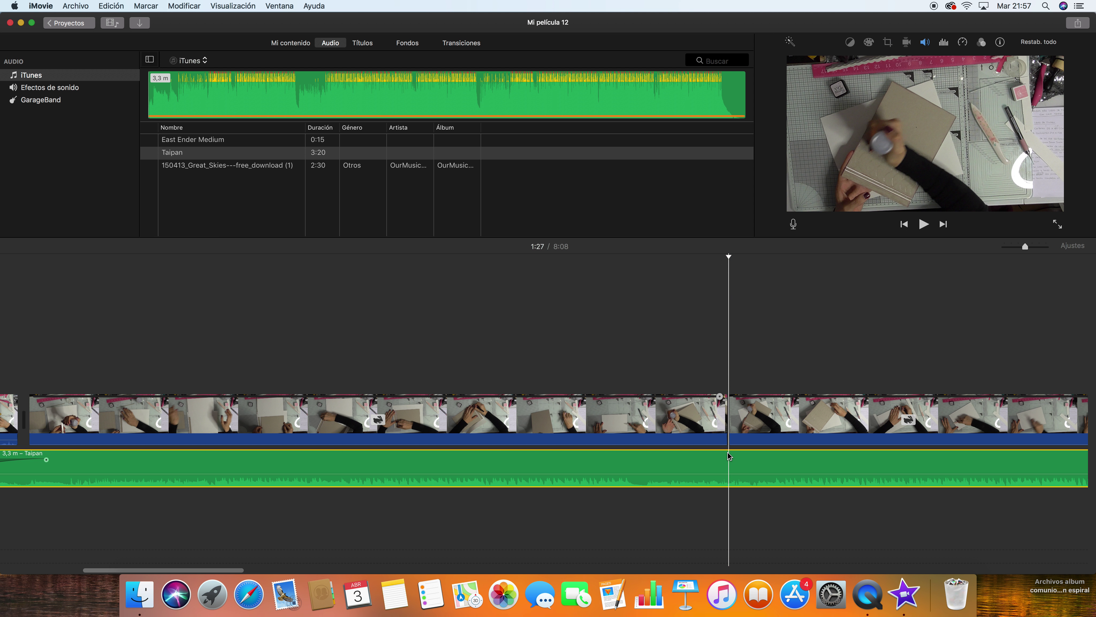
right_click(729, 456)
left_click(747, 470)
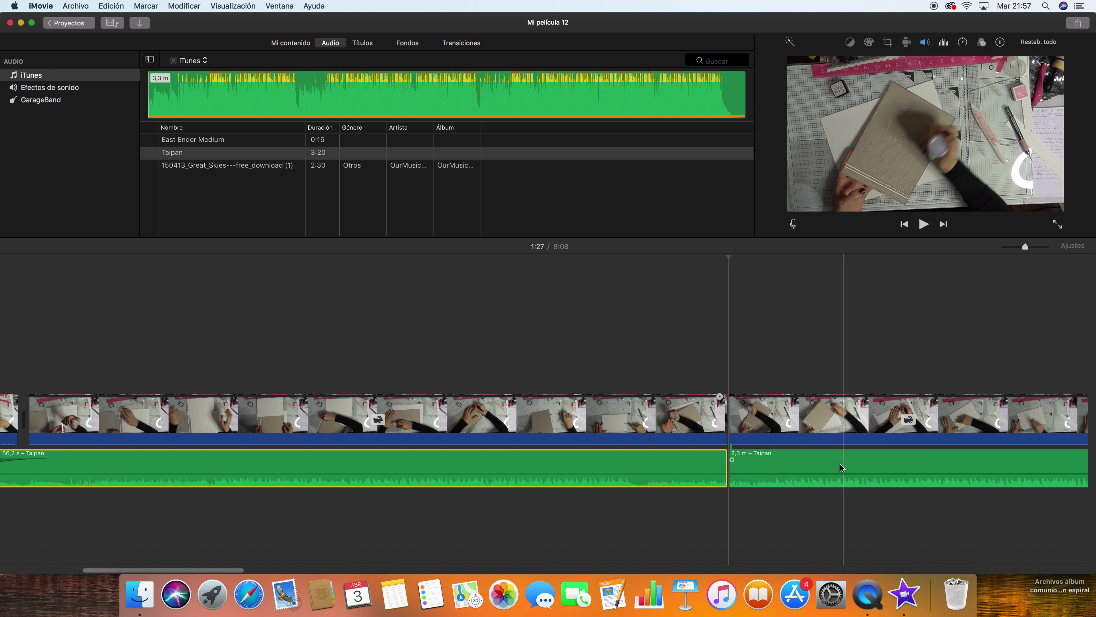
left_click(819, 463)
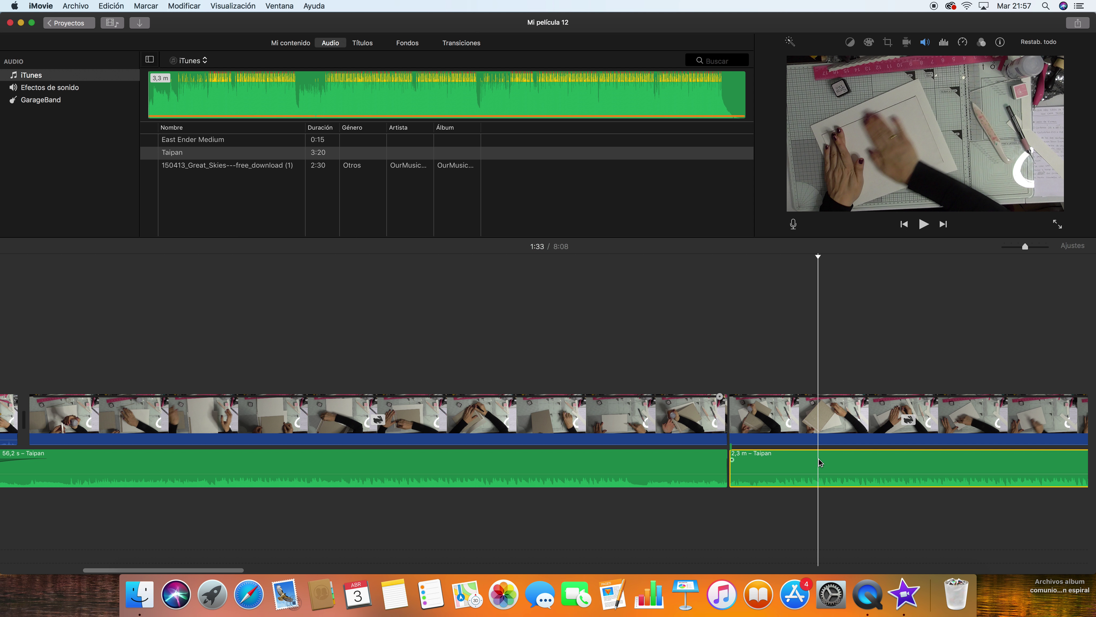
right_click(820, 463)
left_click(836, 453)
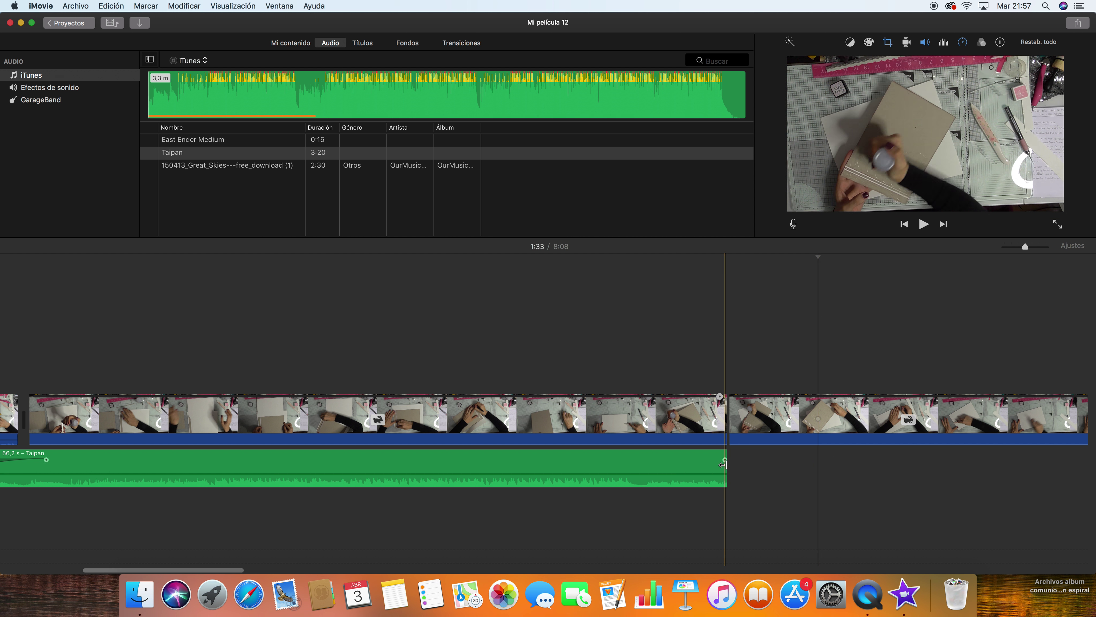
- Extend the end of the Taipan music past the 1:27 cut and give it a fade-out of about 9 seconds
left_click_drag(723, 464, 839, 467)
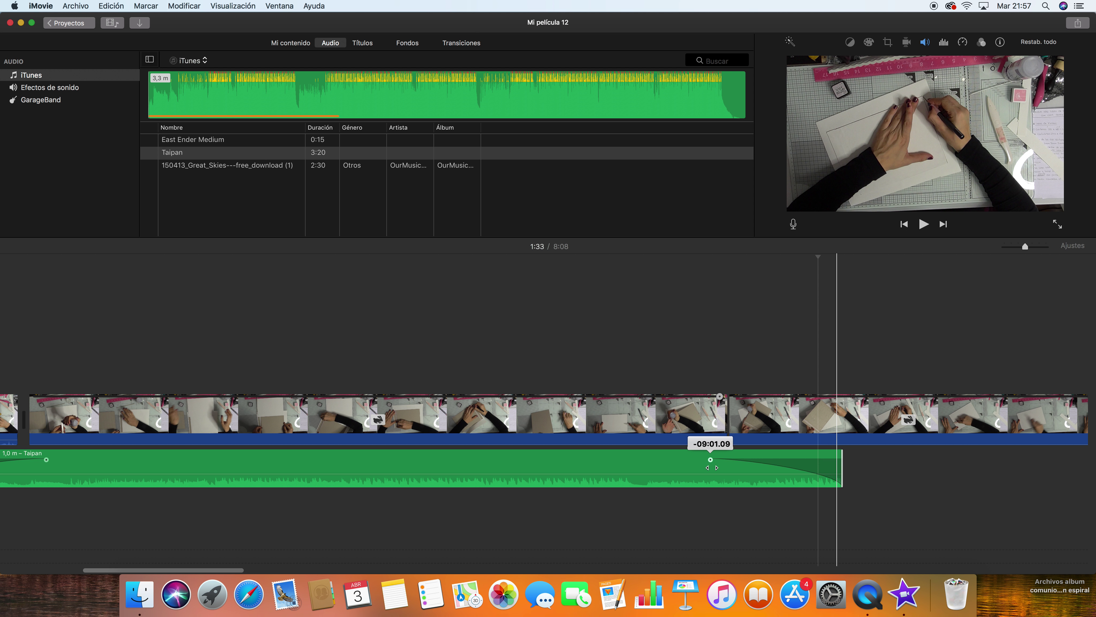
- Adjust the audio volume of the album clip section that follows the 1:27 split
scroll(690, 459, "right", 5)
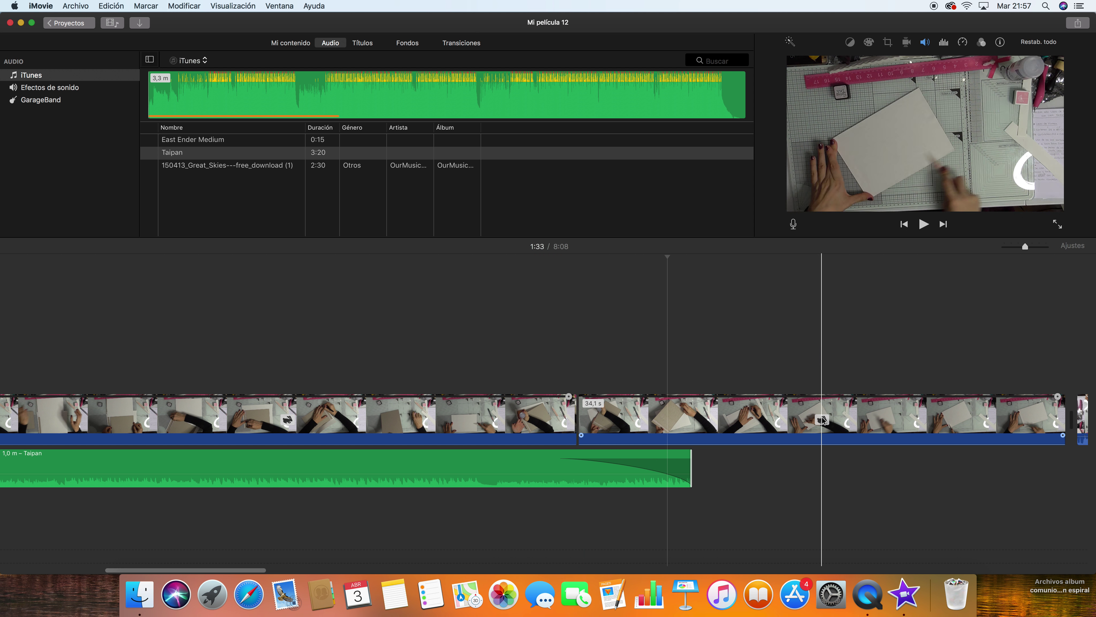
left_click(653, 427)
left_click(652, 428)
left_click_drag(641, 435, 641, 443)
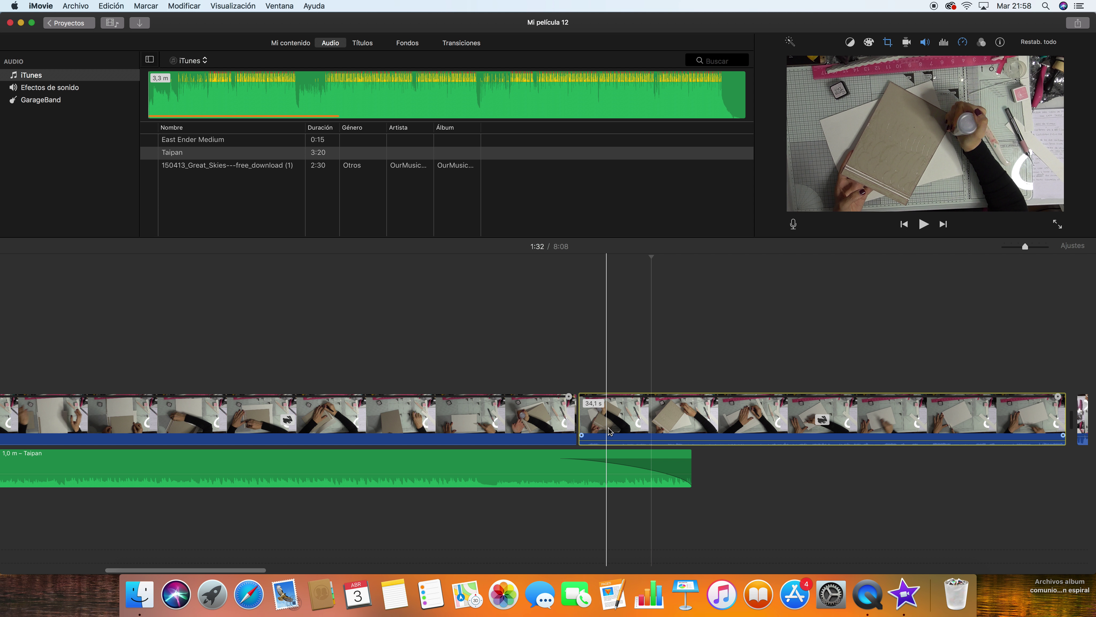
- Set the speed of the album clip section after the 1:27 split to Normal
left_click(688, 436)
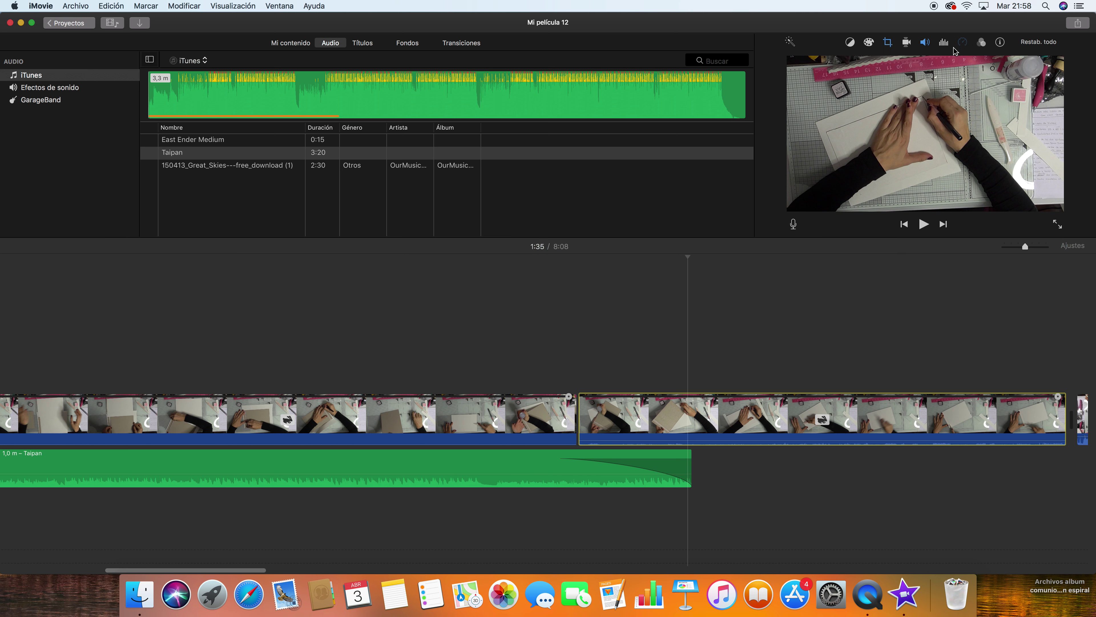
left_click(962, 42)
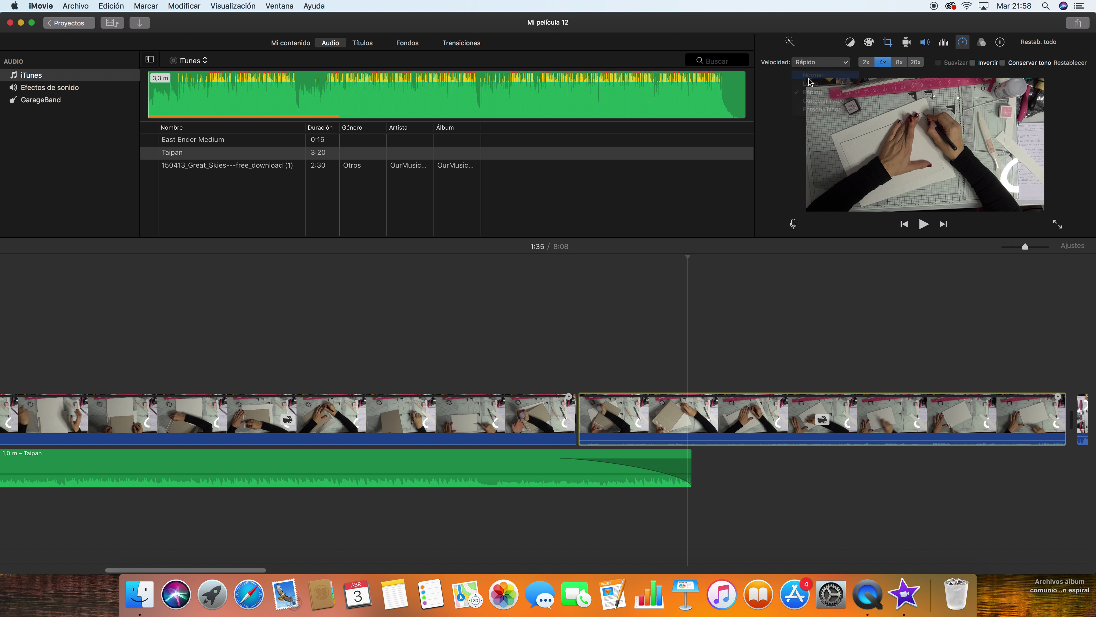
left_click(810, 77)
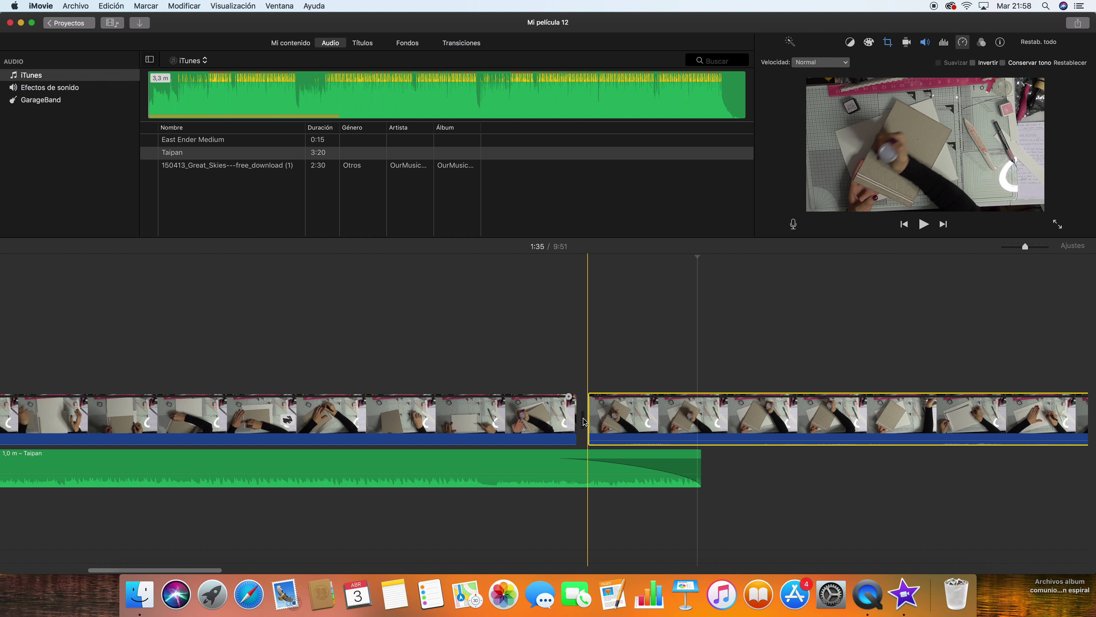
- Insert the Puerta transition at the 1:27 cut between the fast and normal-speed album clips and play it back
left_click(566, 415)
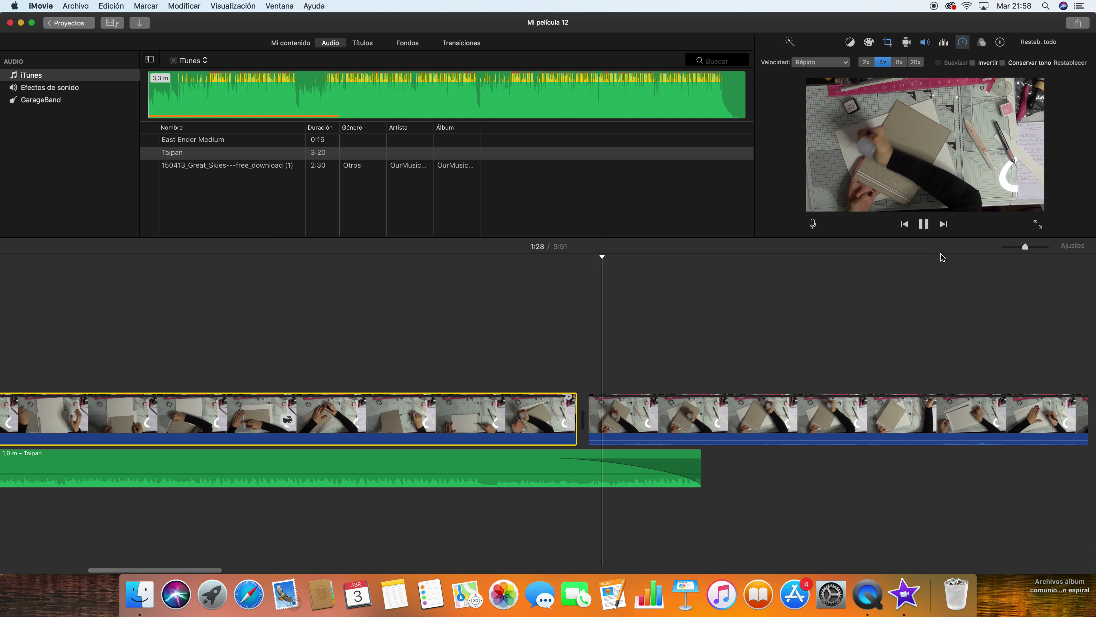
left_click(923, 226)
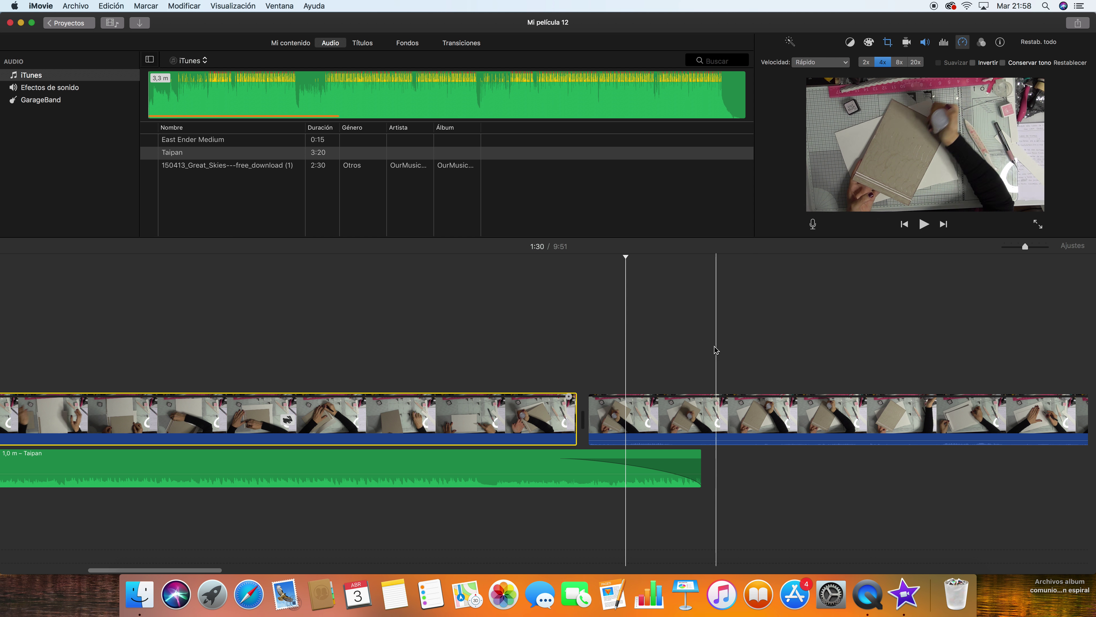
left_click(461, 45)
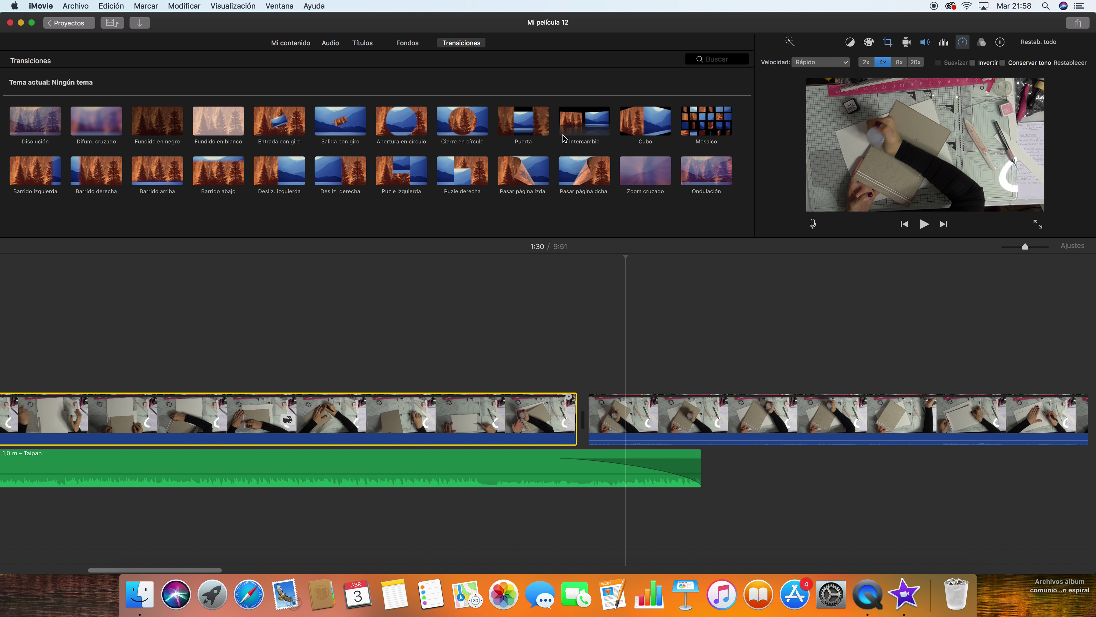
left_click_drag(523, 122, 576, 420)
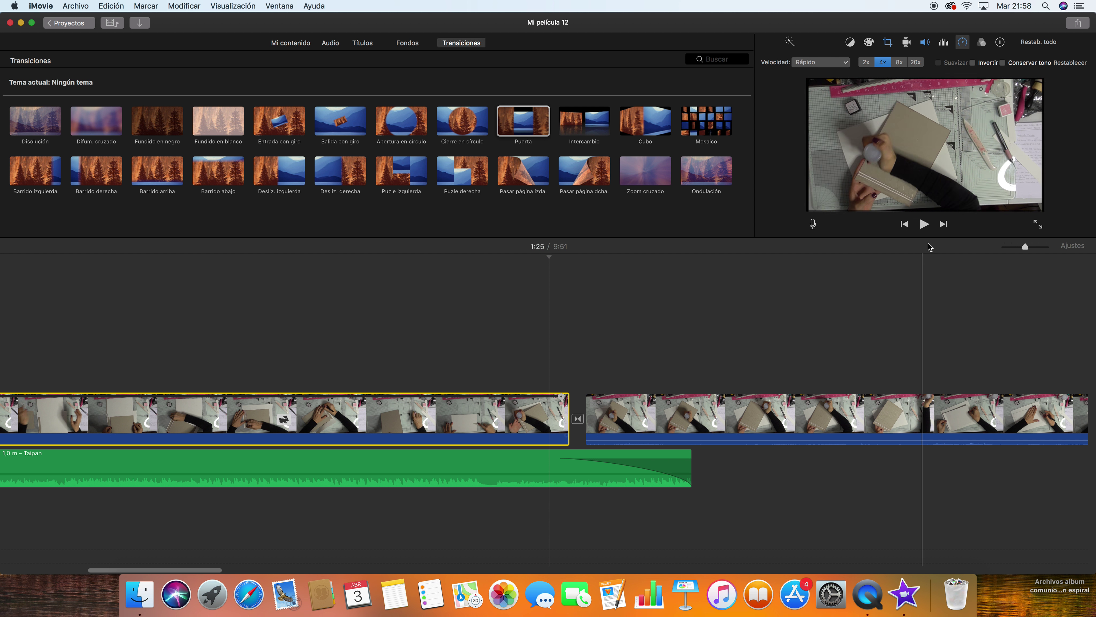
left_click(919, 232)
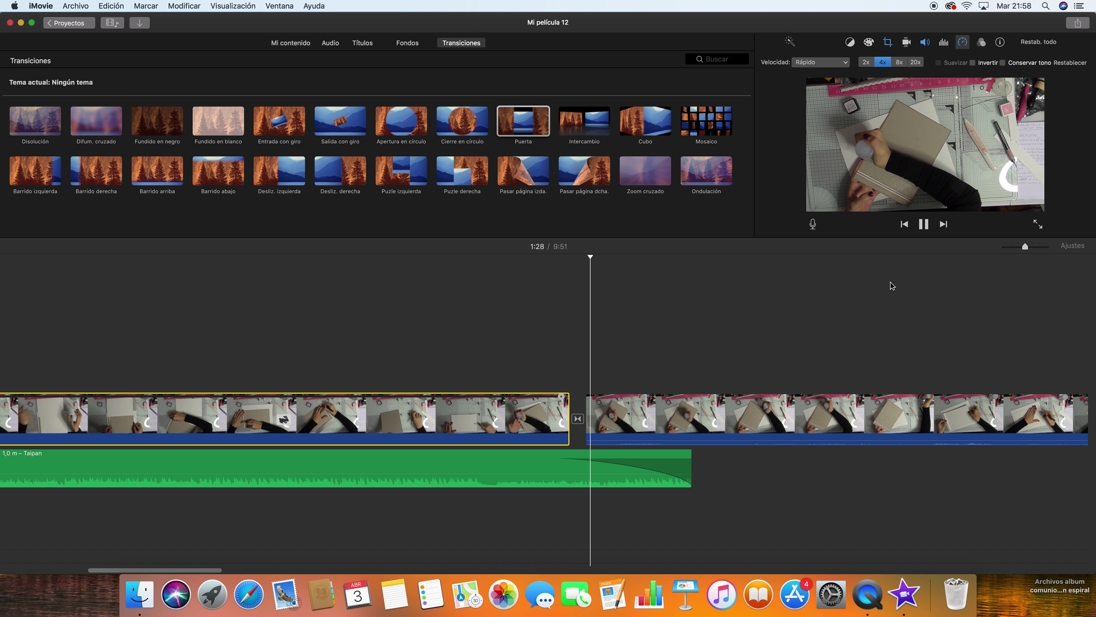
left_click(923, 224)
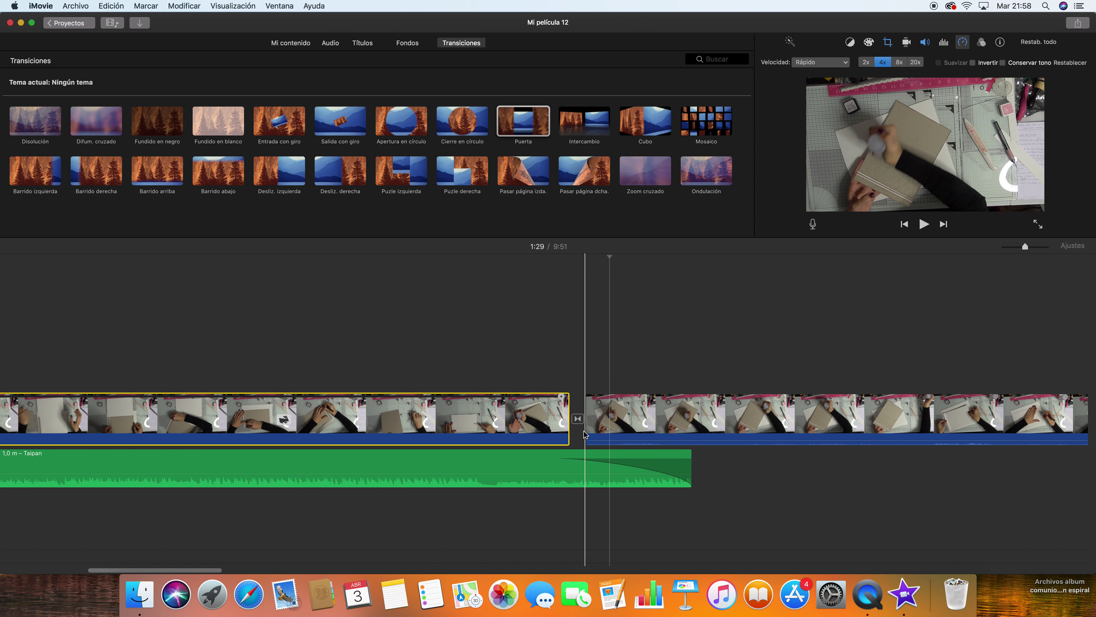
- Lengthen the Puerta transition at the 1:27 cut to about 2 s in the precision editor
left_click(579, 418)
right_click(581, 422)
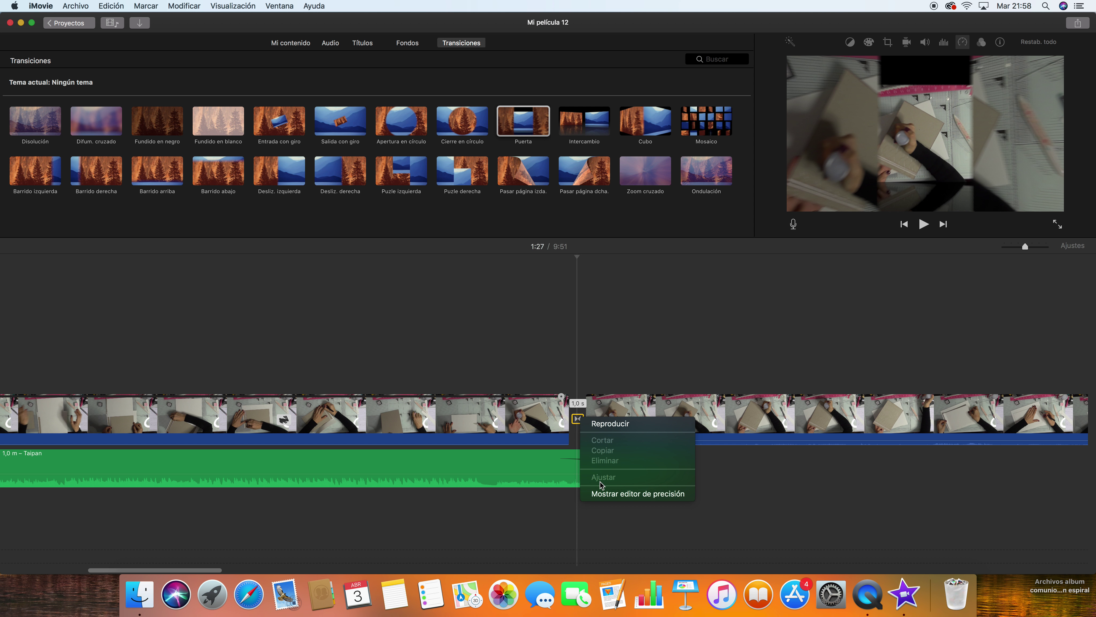
left_click(614, 493)
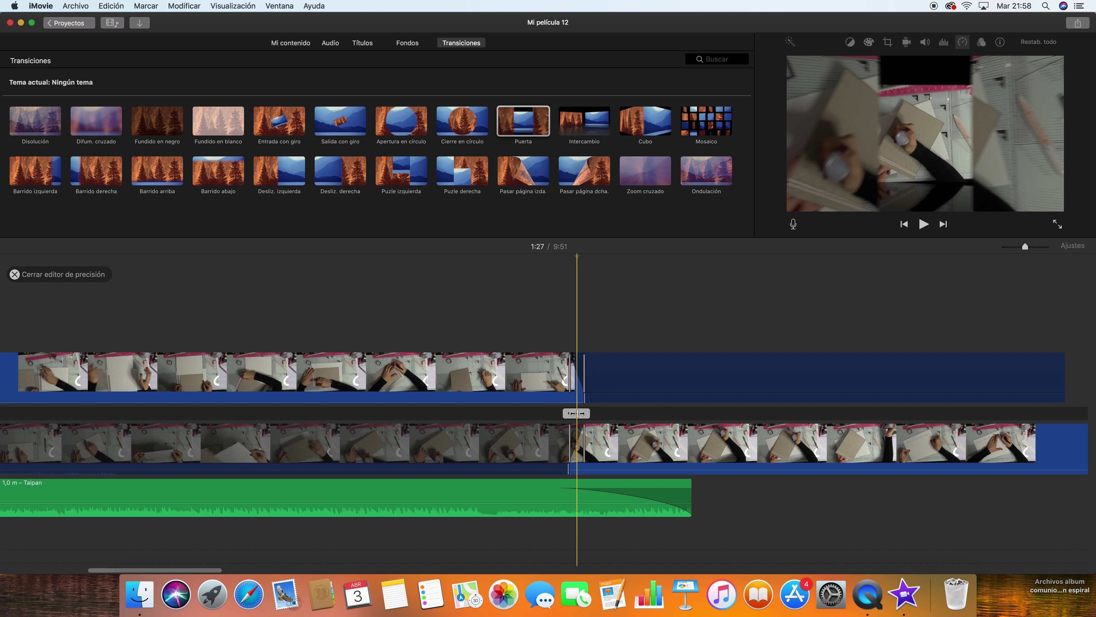
left_click_drag(577, 413, 580, 414)
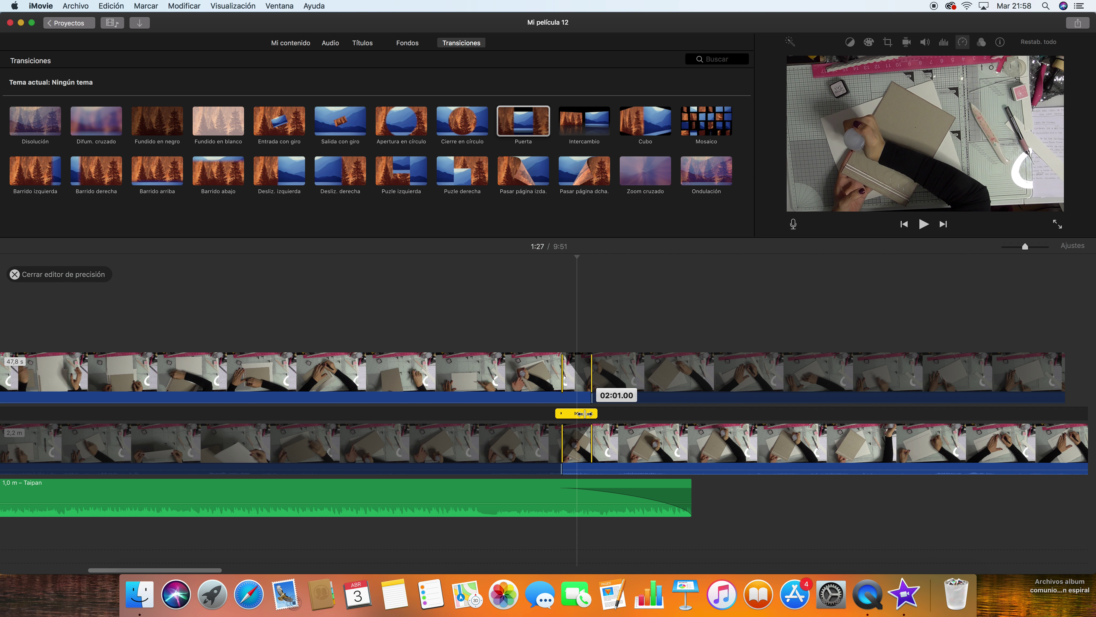
key("Return")
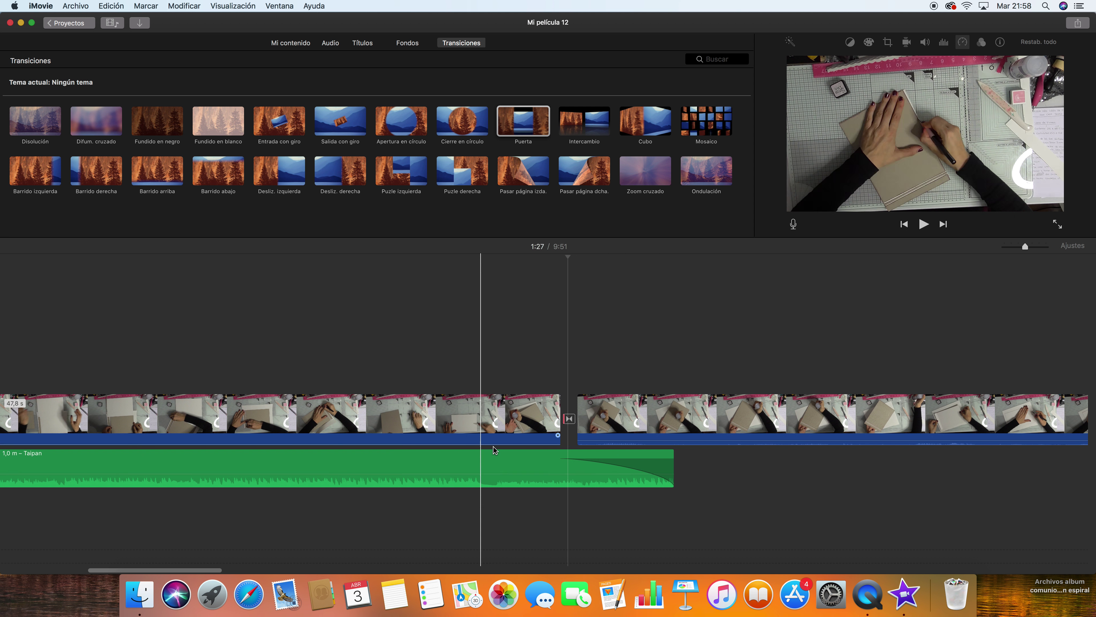
- Play the section across the Puerta transition and shorten the end of the Taipan music to about 1:32
left_click(540, 433)
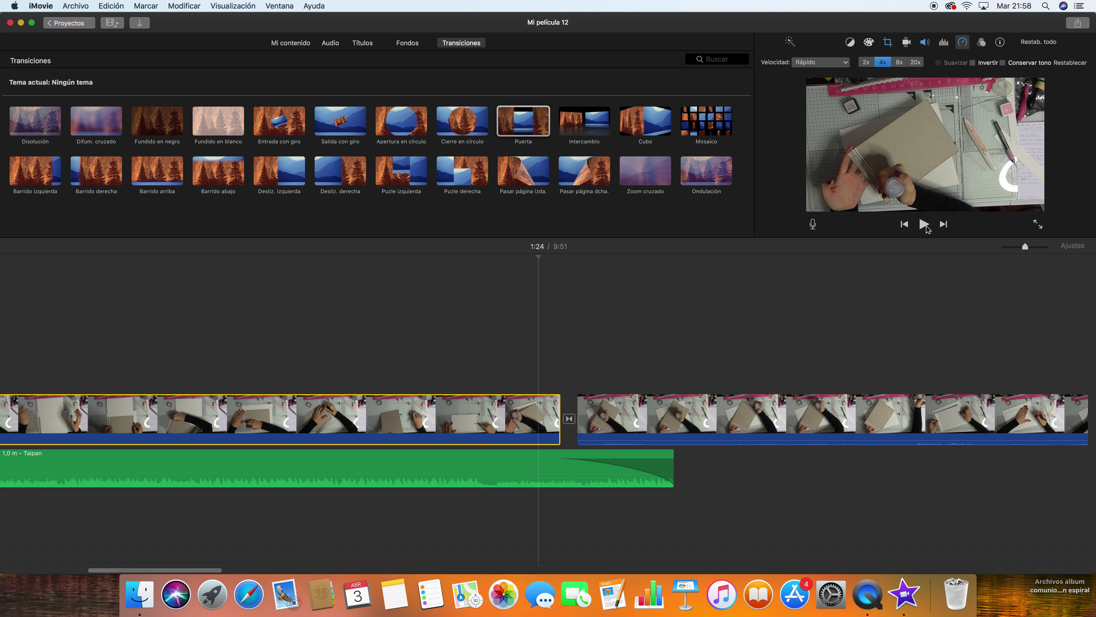
left_click(924, 225)
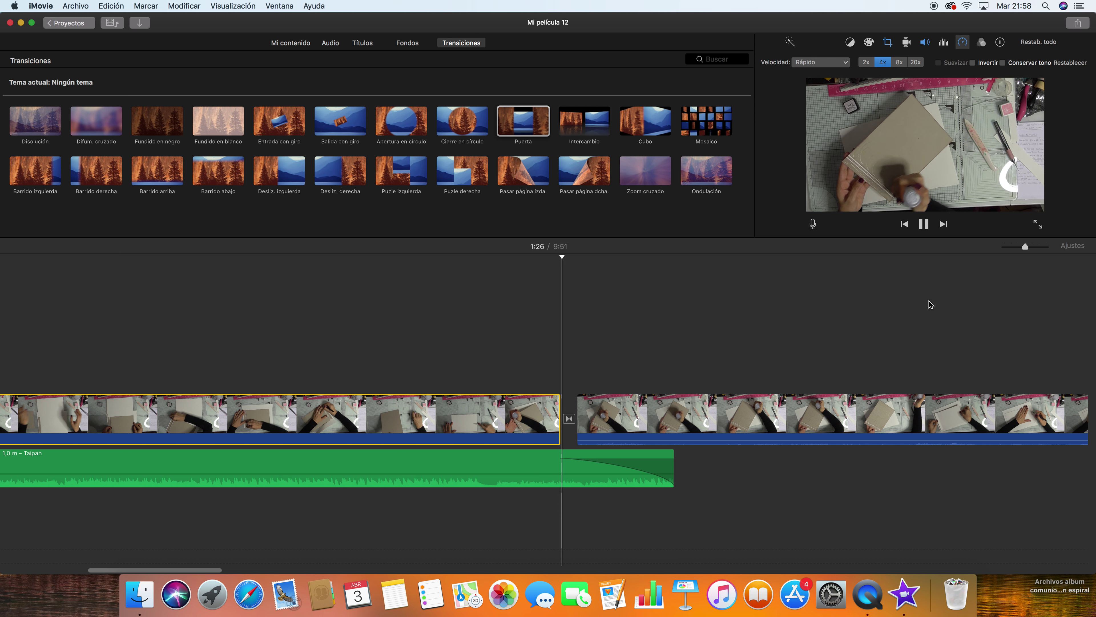
left_click(922, 225)
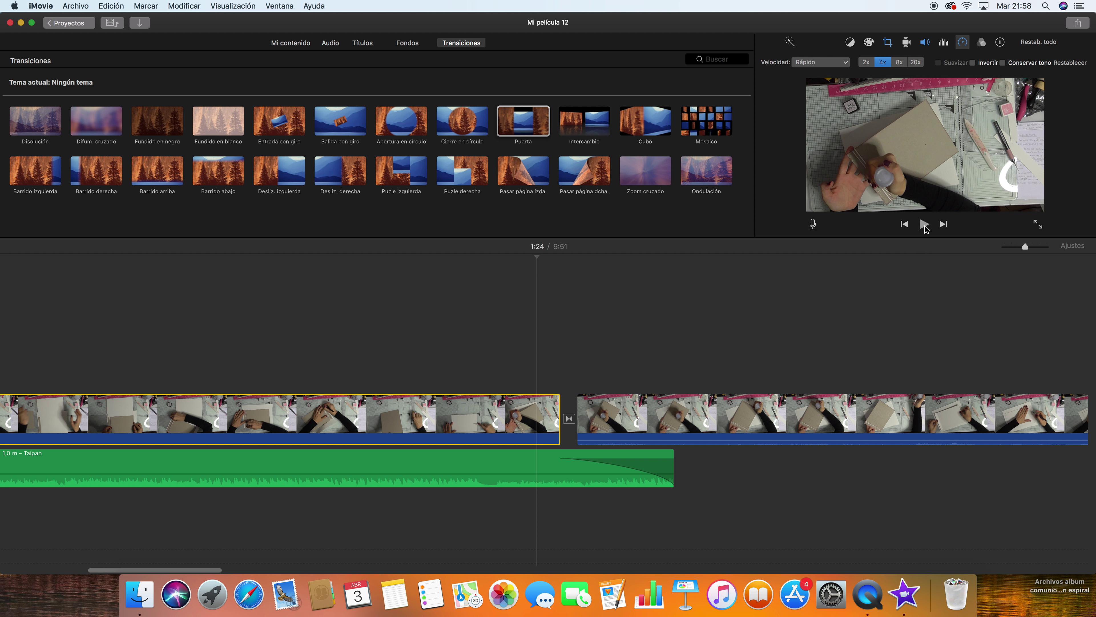
left_click(923, 225)
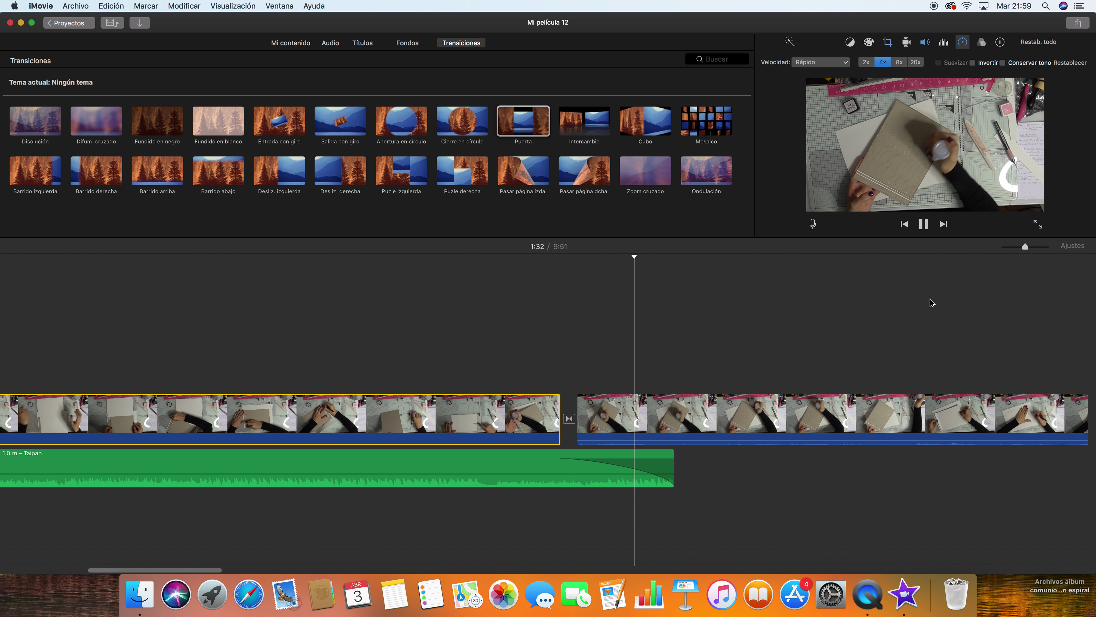
left_click_drag(673, 469, 633, 466)
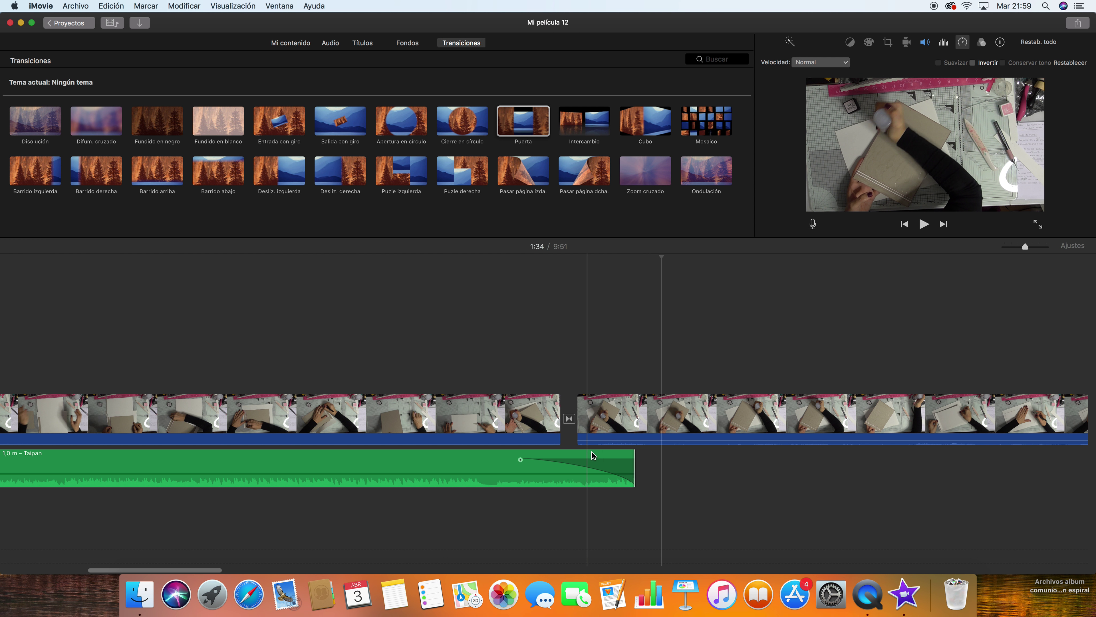
scroll(636, 429, "right", 3)
scroll(635, 430, "right", 10)
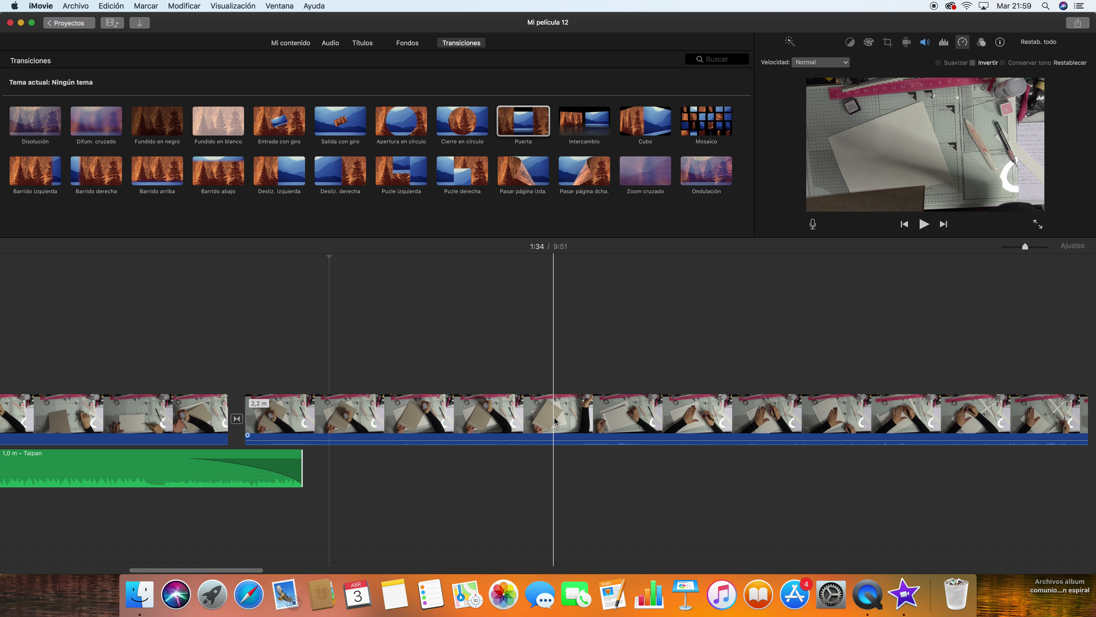
left_click(924, 224)
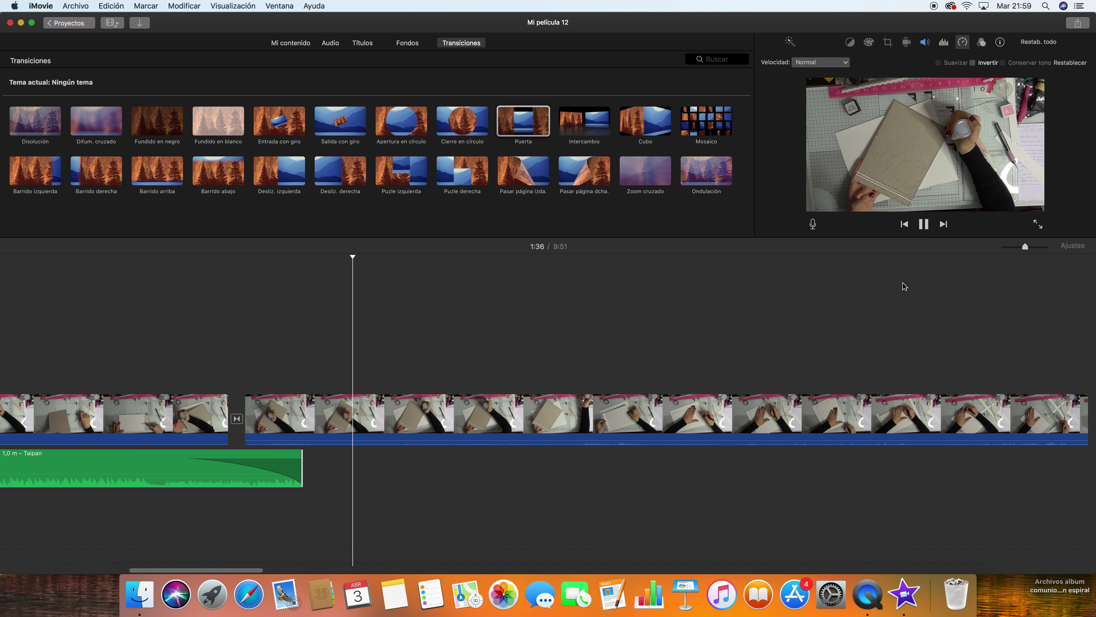
left_click(923, 224)
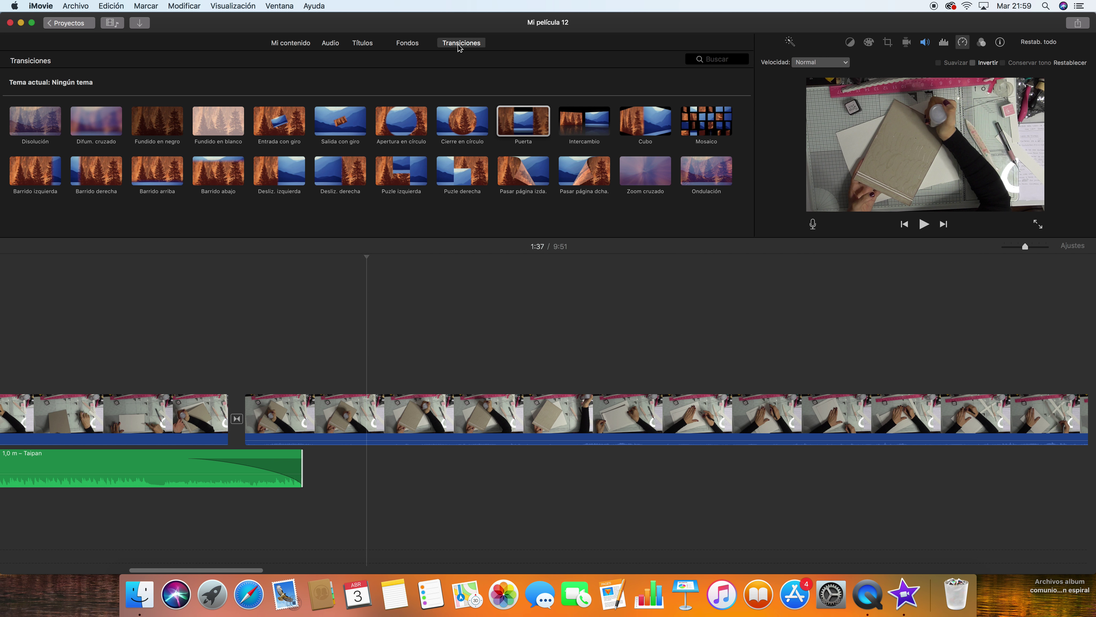
- Add an Enfoque - Tercio inferior title over the album clip at 1:37
left_click(364, 46)
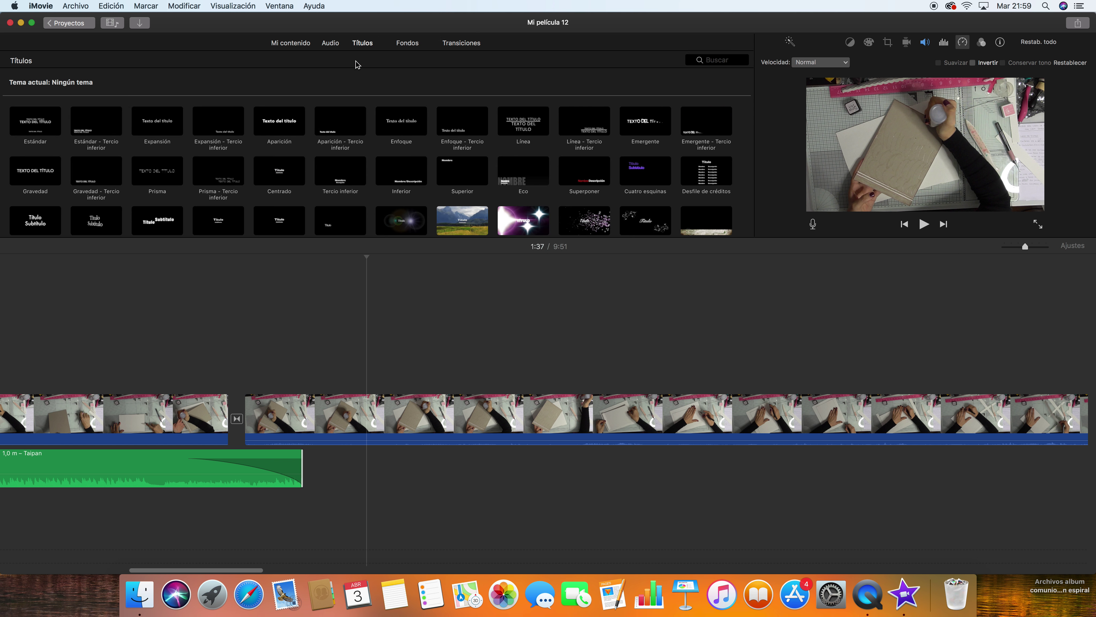
left_click(463, 129)
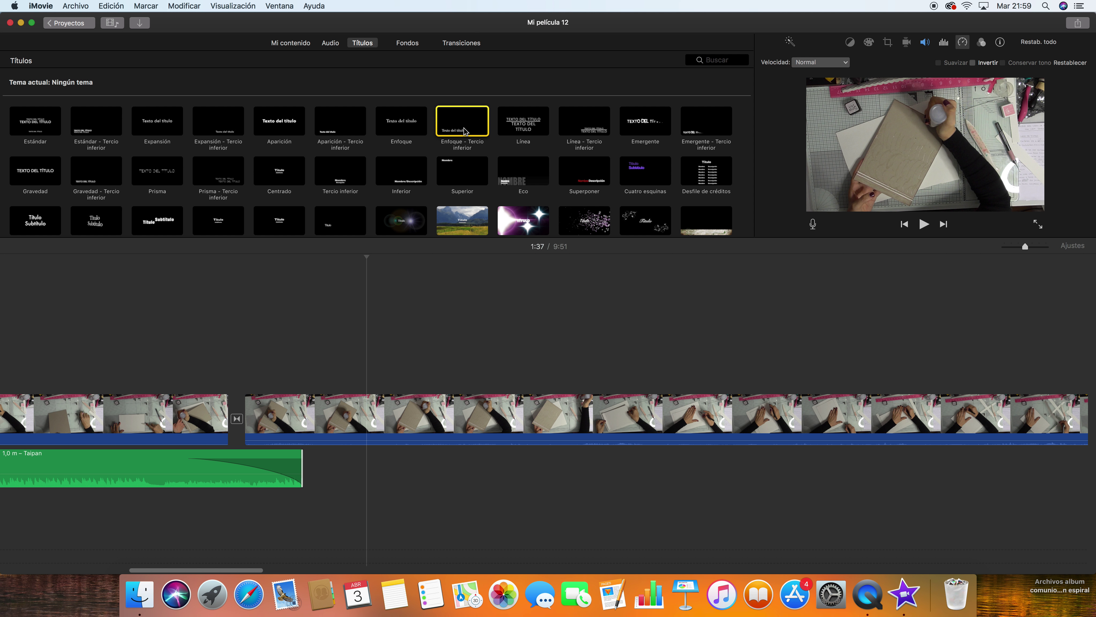
double_click(465, 131)
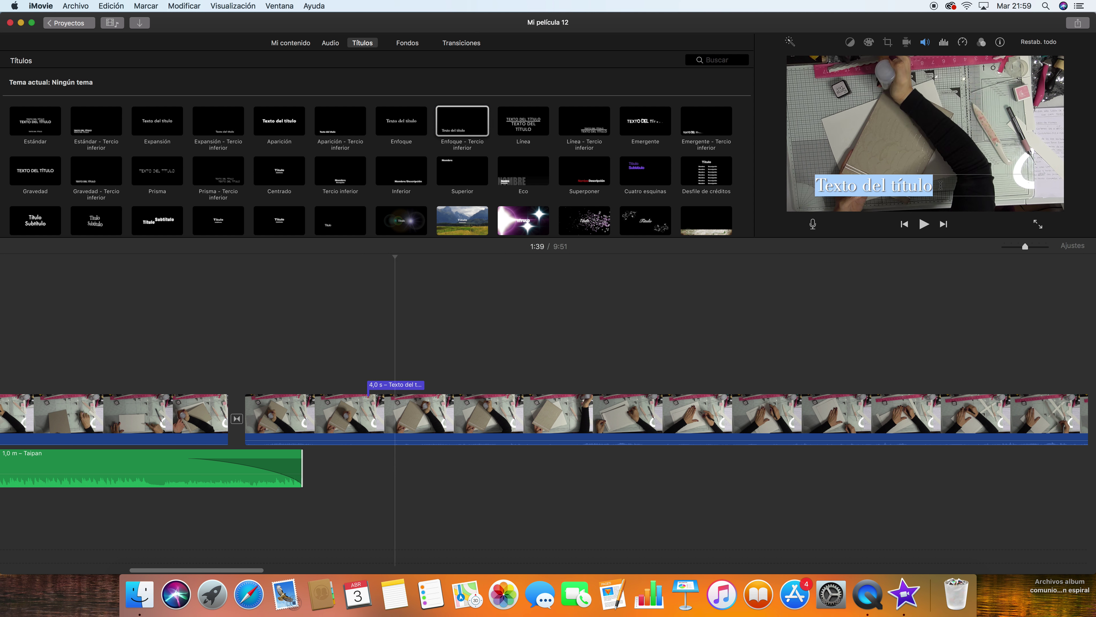
- Replace the placeholder text of the lower-third title with "holaaaaaaaaa"
left_click(941, 185)
key("BackSpace")
key("BackSpace")
key("BackSpace")
key("BackSpace")
key("BackSpace")
key("BackSpace")
key("BackSpace")
key("BackSpace")
key("BackSpace")
key("BackSpace")
key("BackSpace")
key("BackSpace")
key("BackSpace")
key("BackSpace")
key("BackSpace")
key("BackSpace")
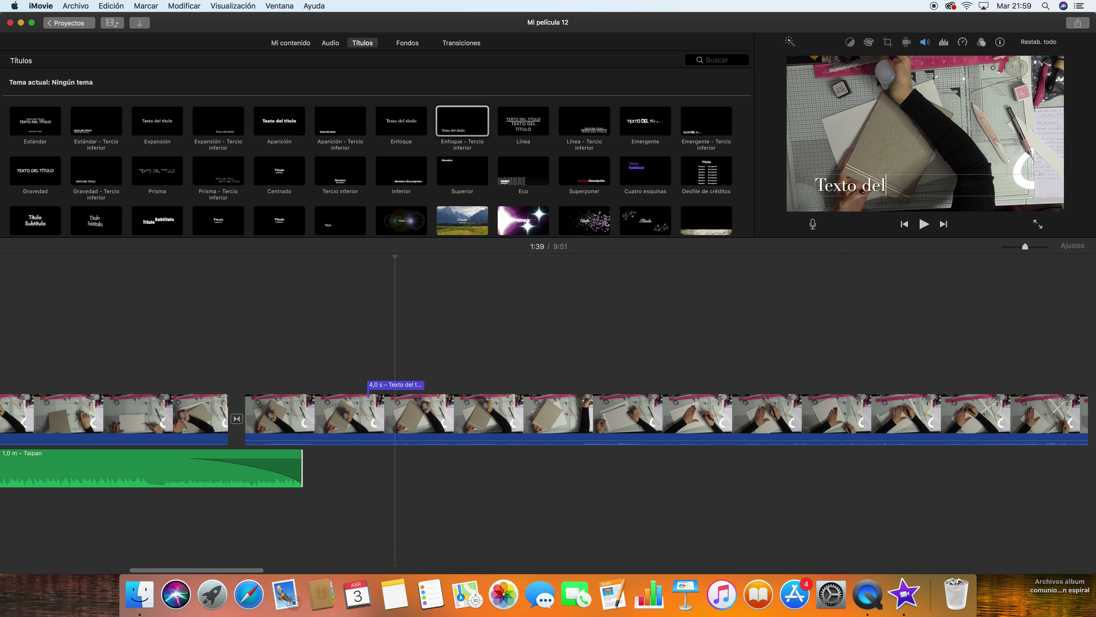
type("holaaaaaaaaa")
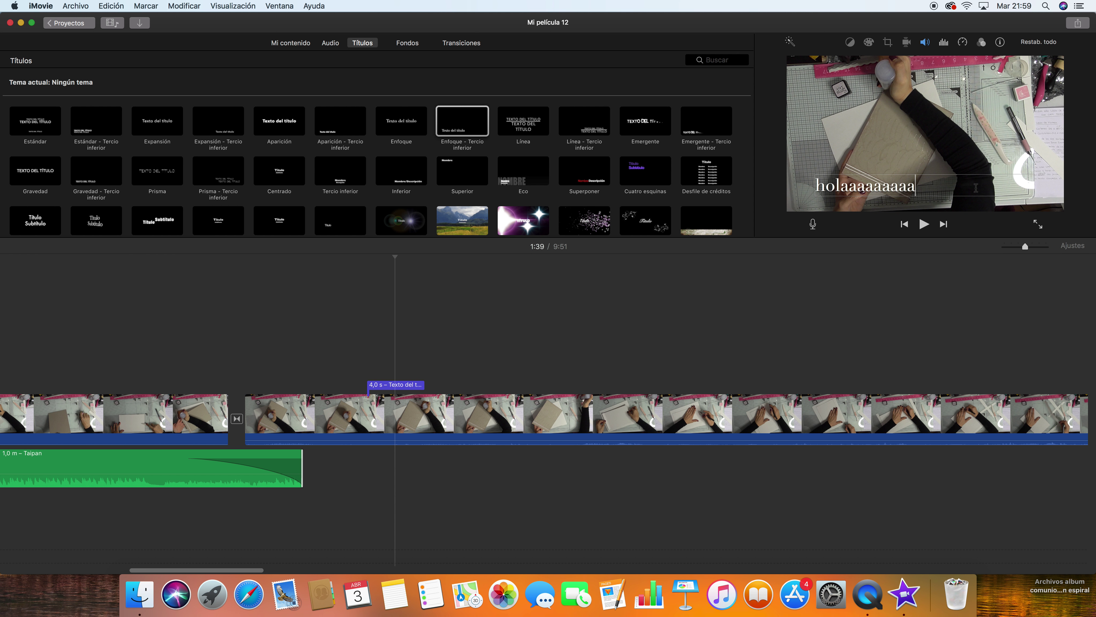
left_click(913, 113)
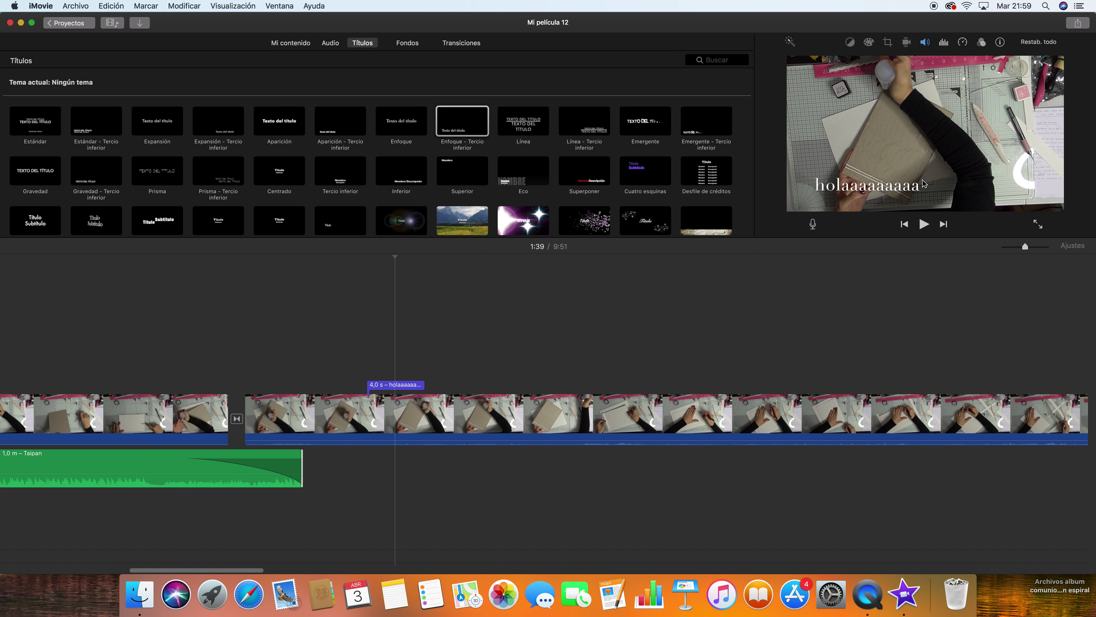
- Clear the text of the Enfoque - Tercio inferior title and delete the title from the timeline
double_click(916, 190)
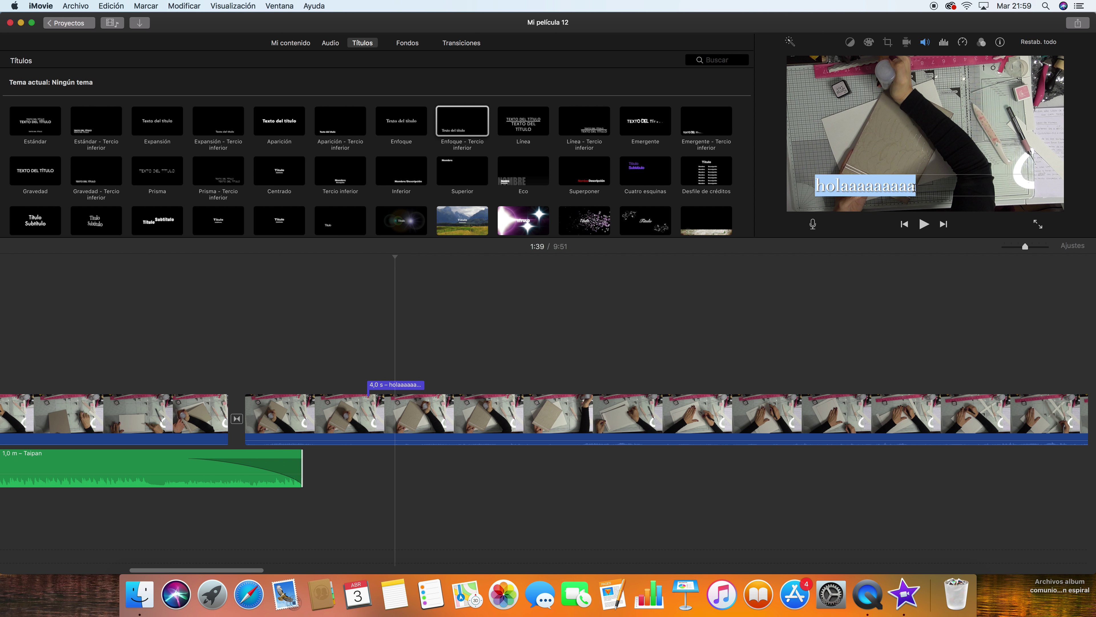
key("BackSpace")
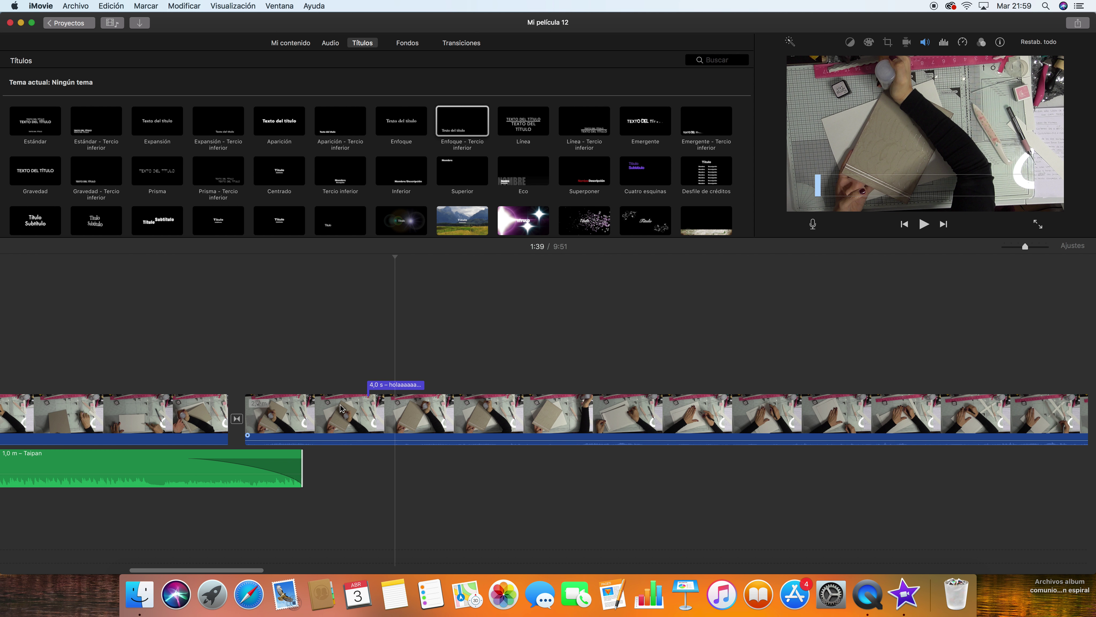
right_click(402, 384)
left_click(423, 380)
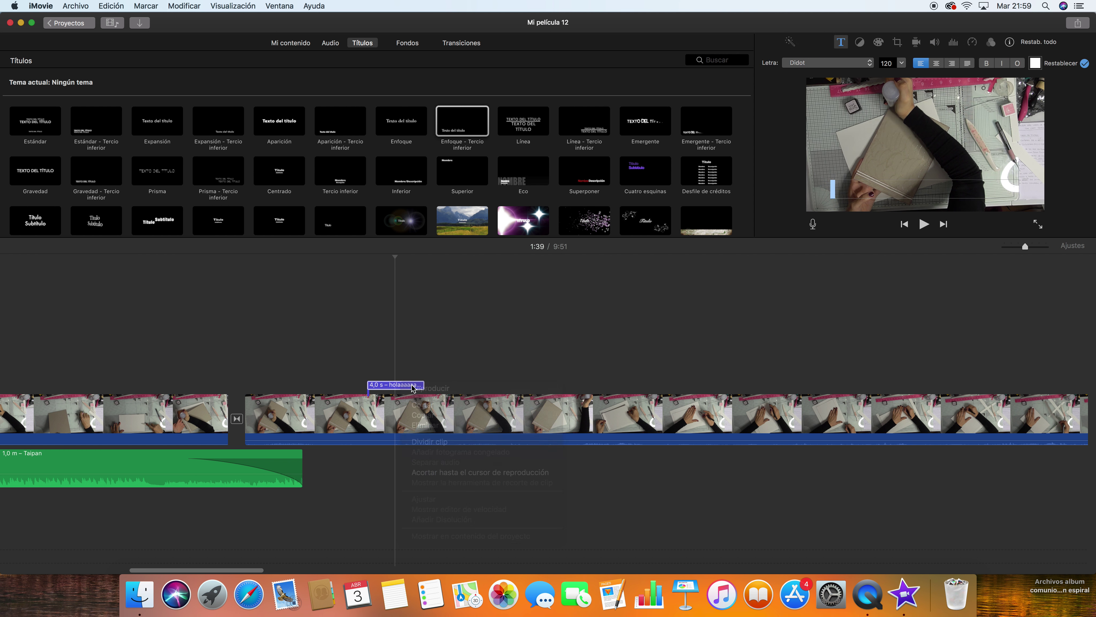
right_click(413, 389)
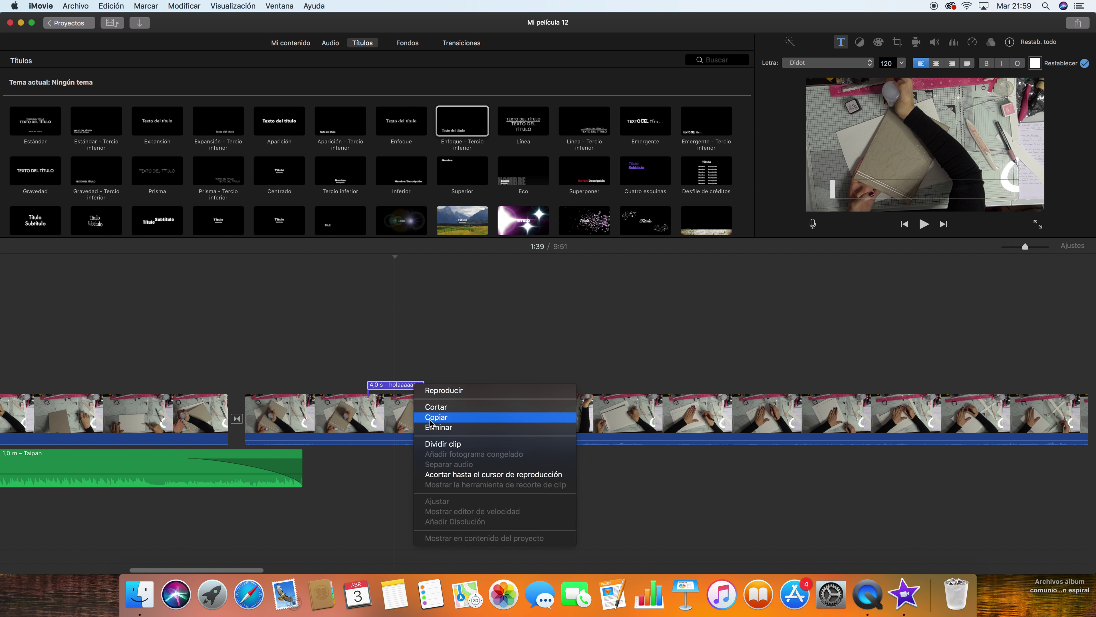
left_click(436, 427)
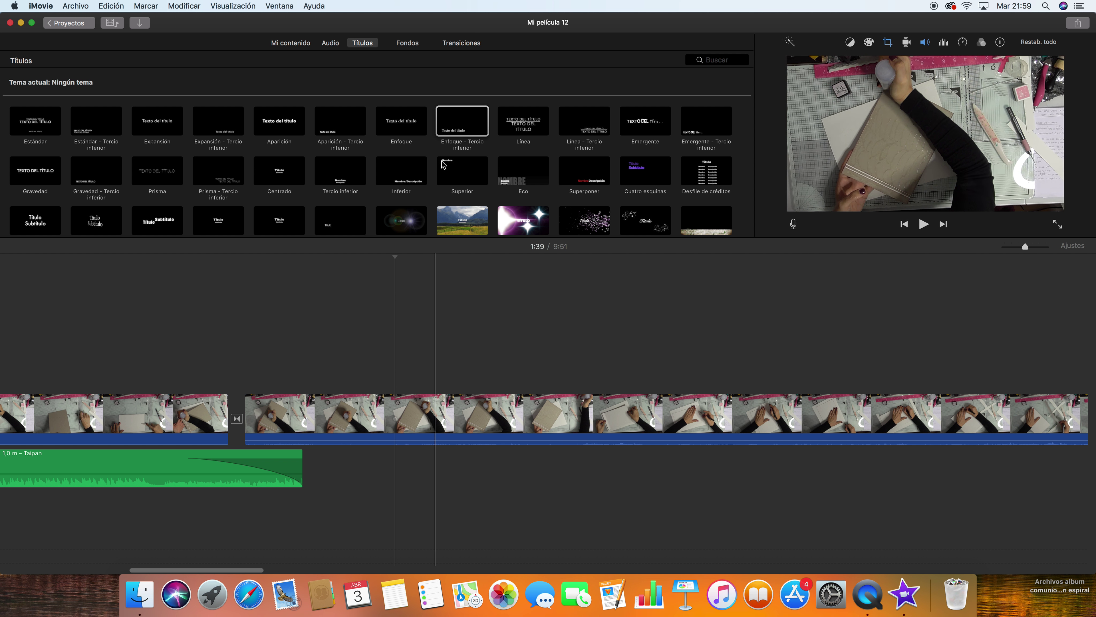
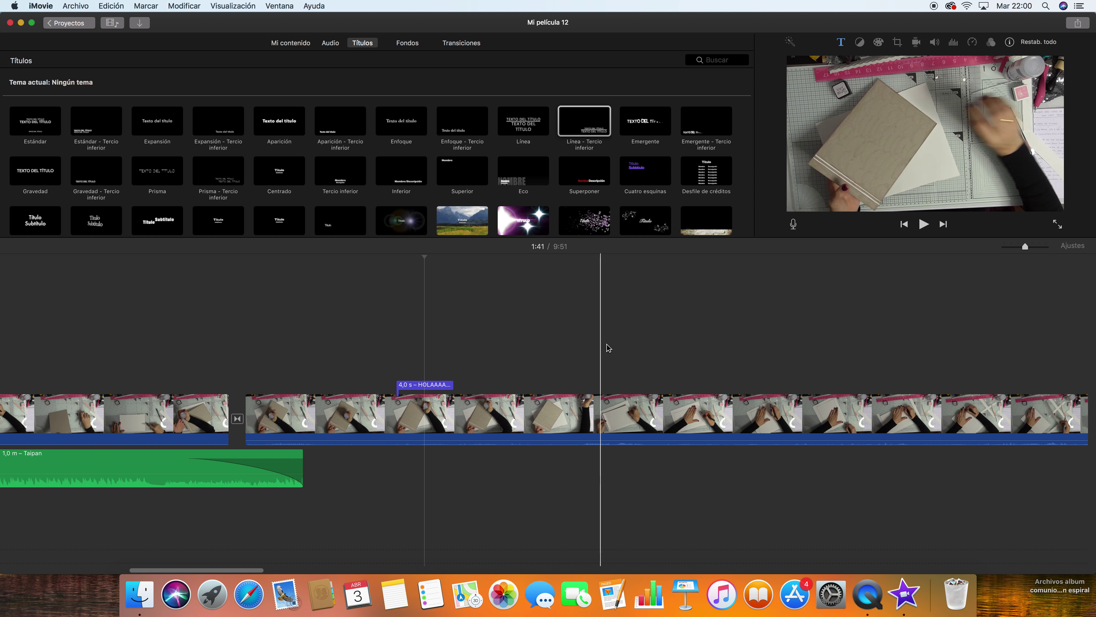
- Extend the HOLAAAAAA title over the album clip to about 11.3 s and play it back
left_click(391, 415)
left_click(924, 224)
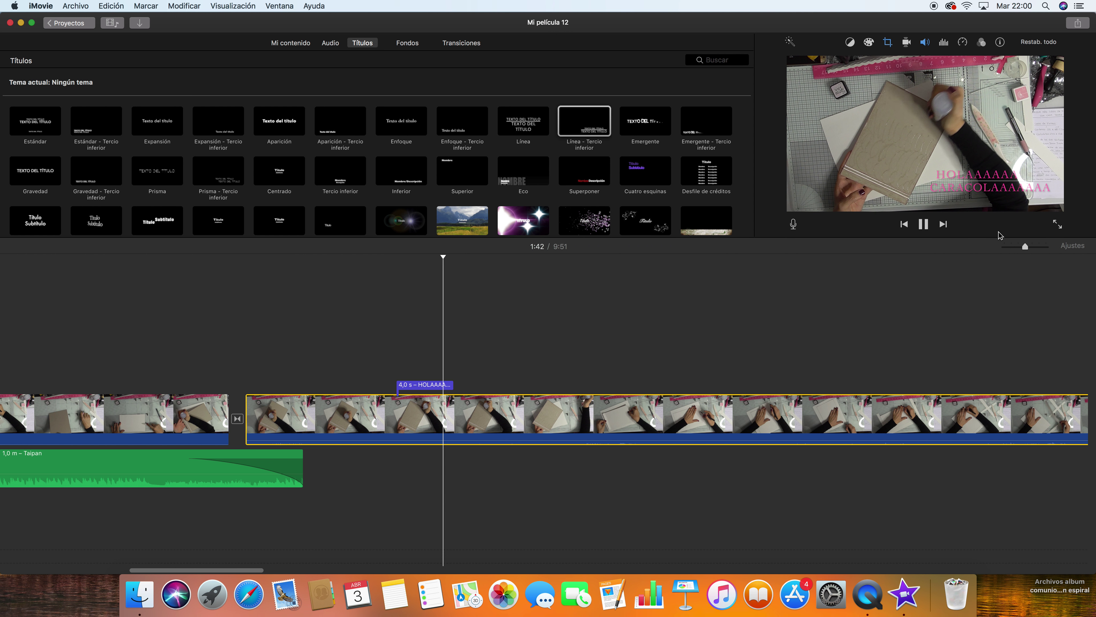
key("space")
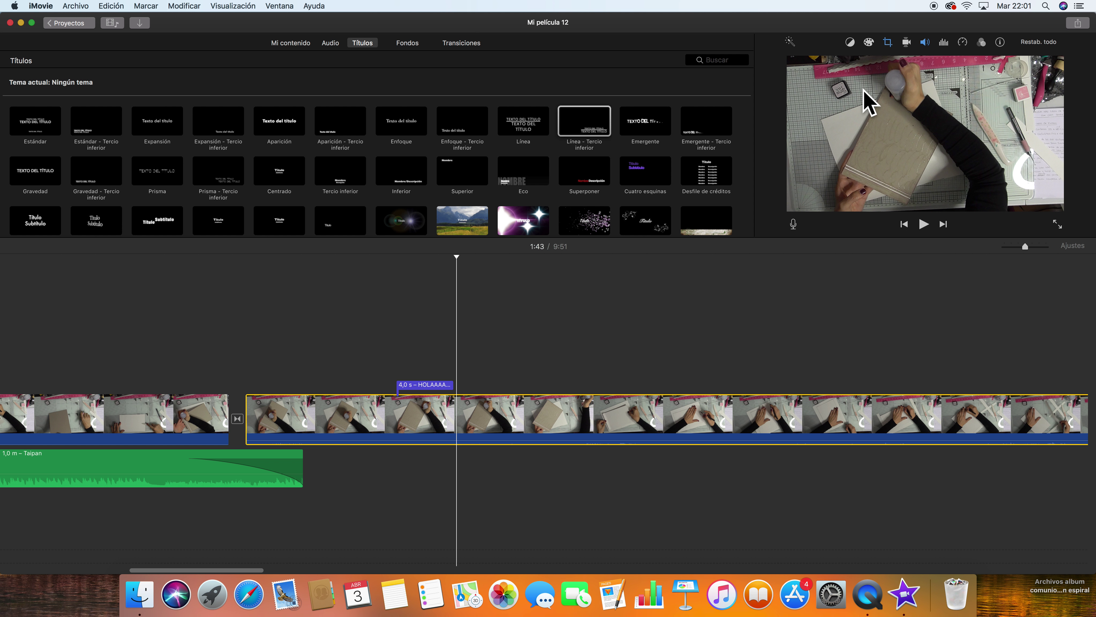
left_click(451, 385)
left_click_drag(451, 385, 555, 387)
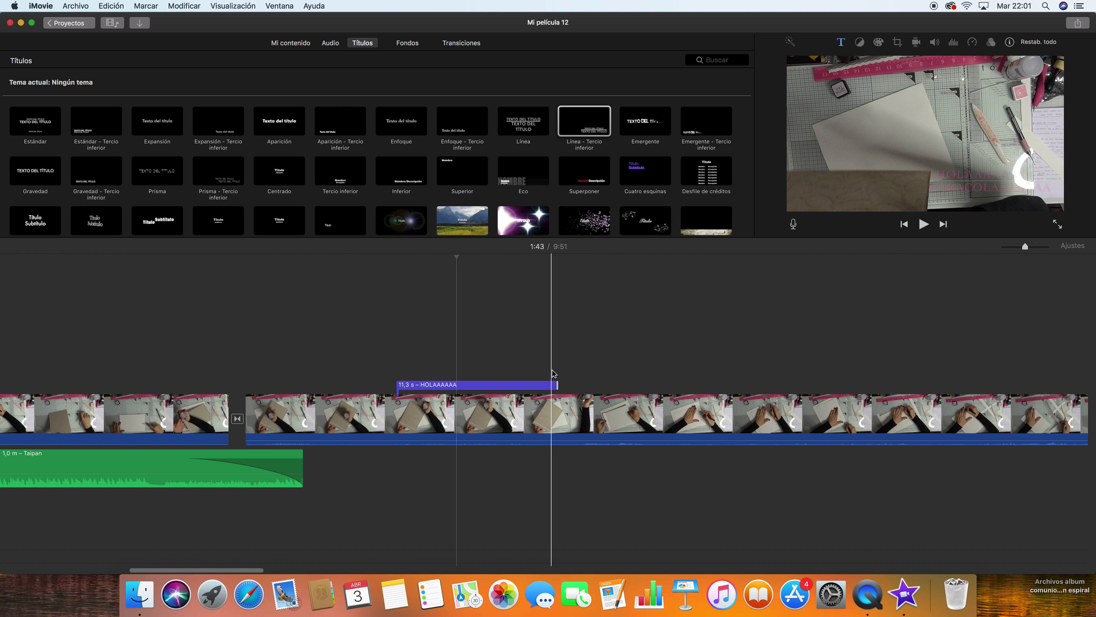
key("space")
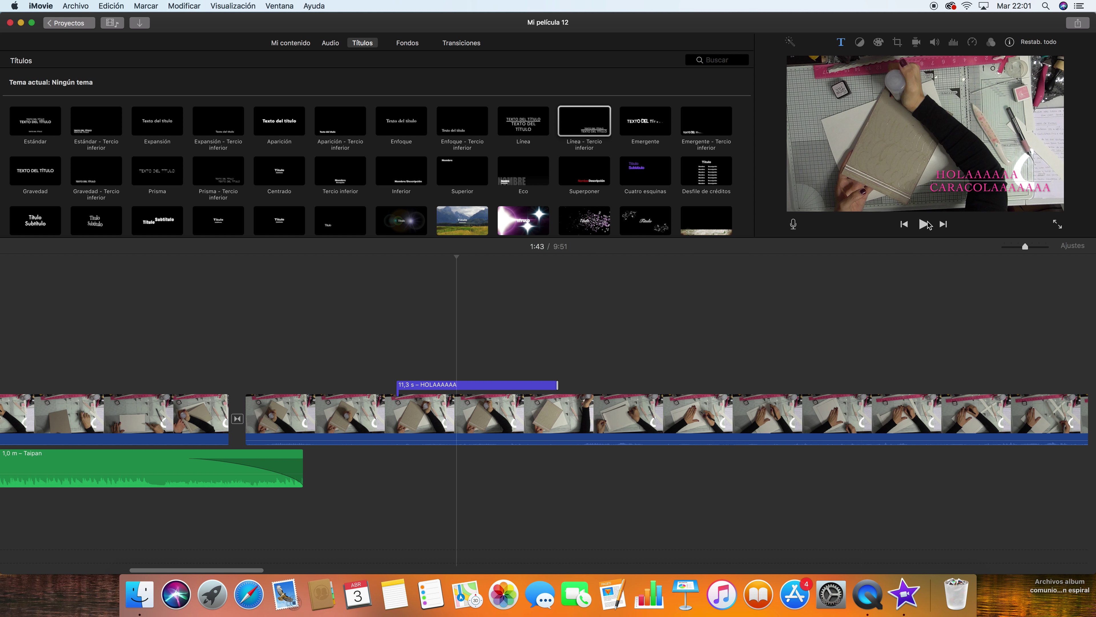
scroll(679, 320, "right", 2)
scroll(679, 320, "right", 10)
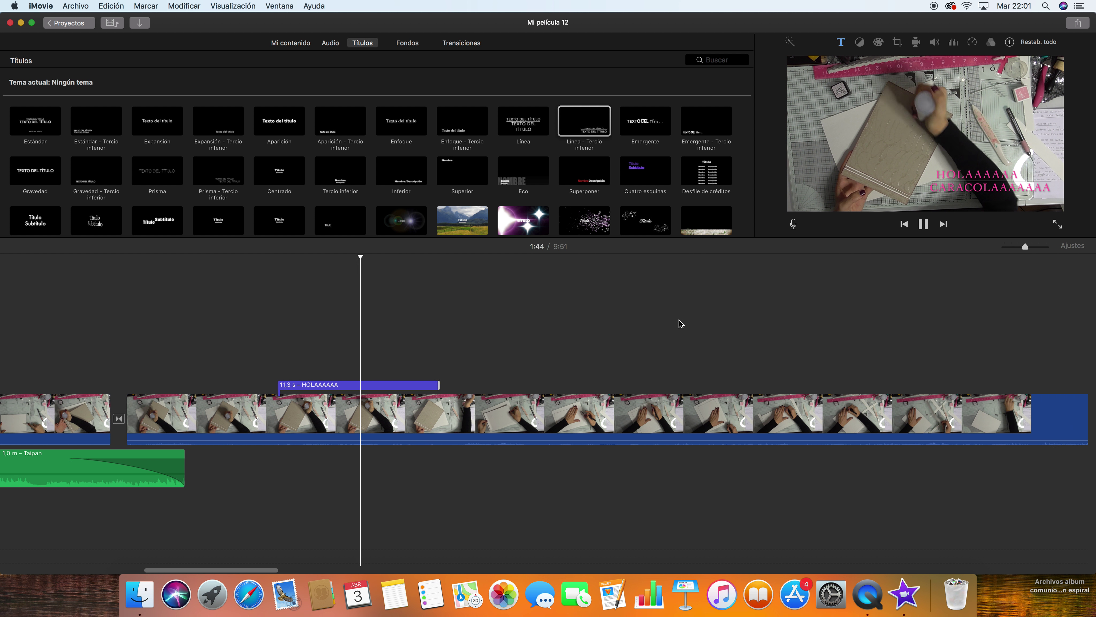
- Review the album footage after the HOLAAAAAA title, skimming ahead and playing parts of it up to about 3:10
scroll(679, 321, "right", 6)
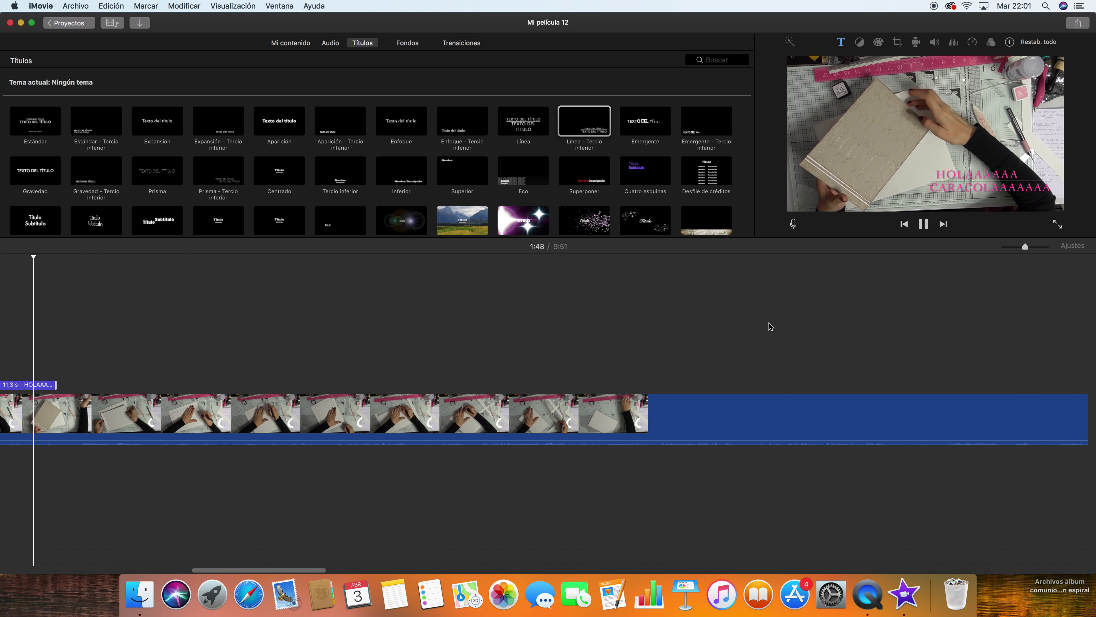
scroll(768, 323, "right", 4)
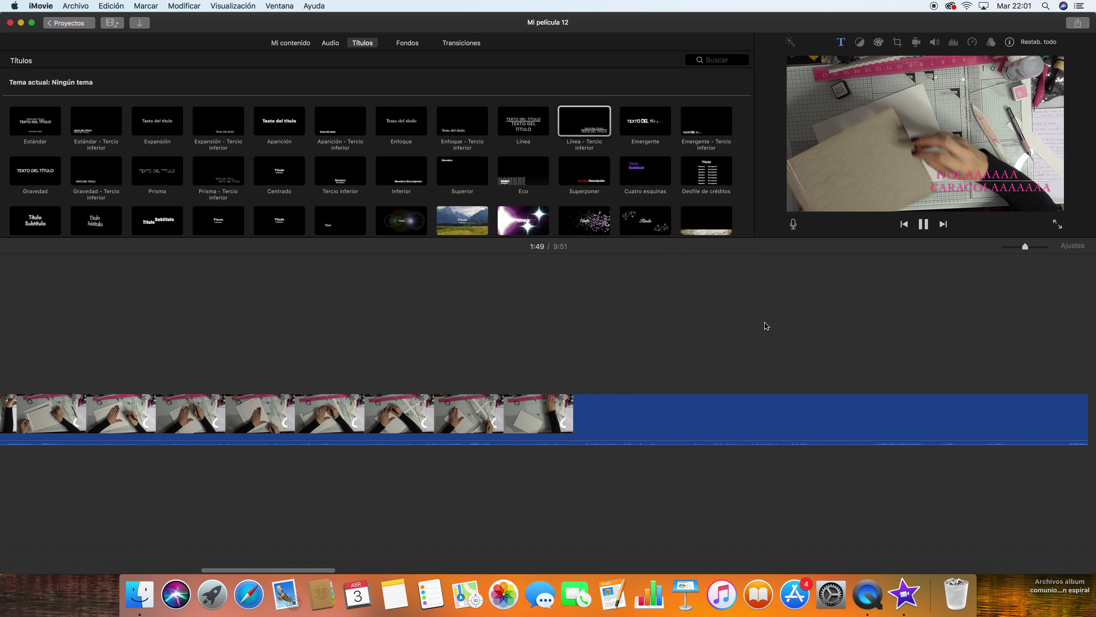
left_click(924, 224)
scroll(692, 380, "right", 8)
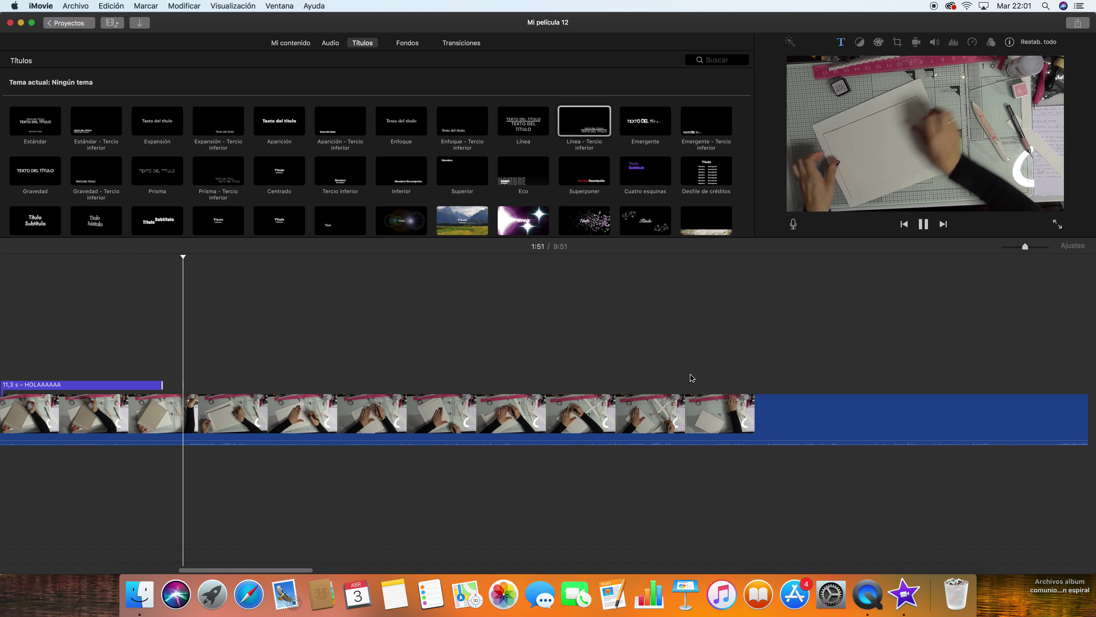
left_click(763, 430)
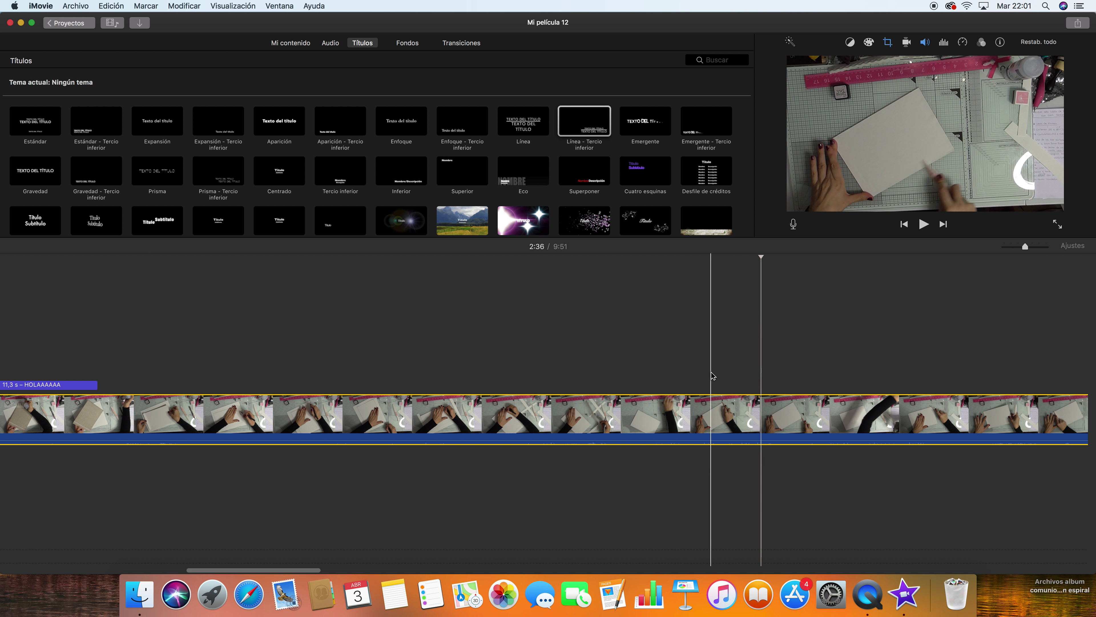
scroll(707, 374, "right", 6)
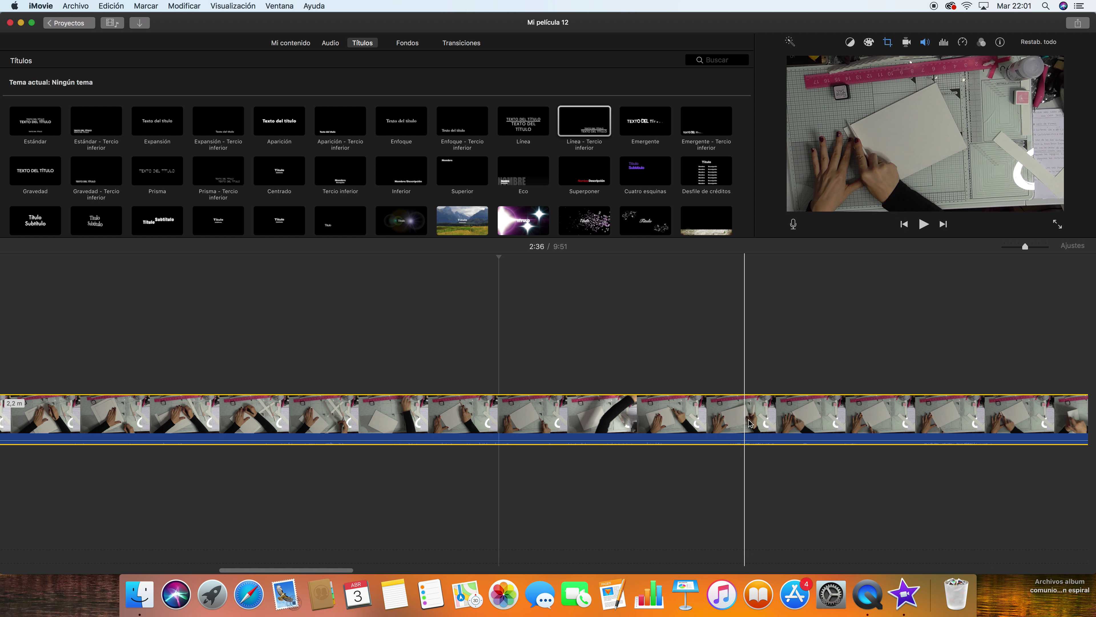
scroll(830, 425, "right", 5)
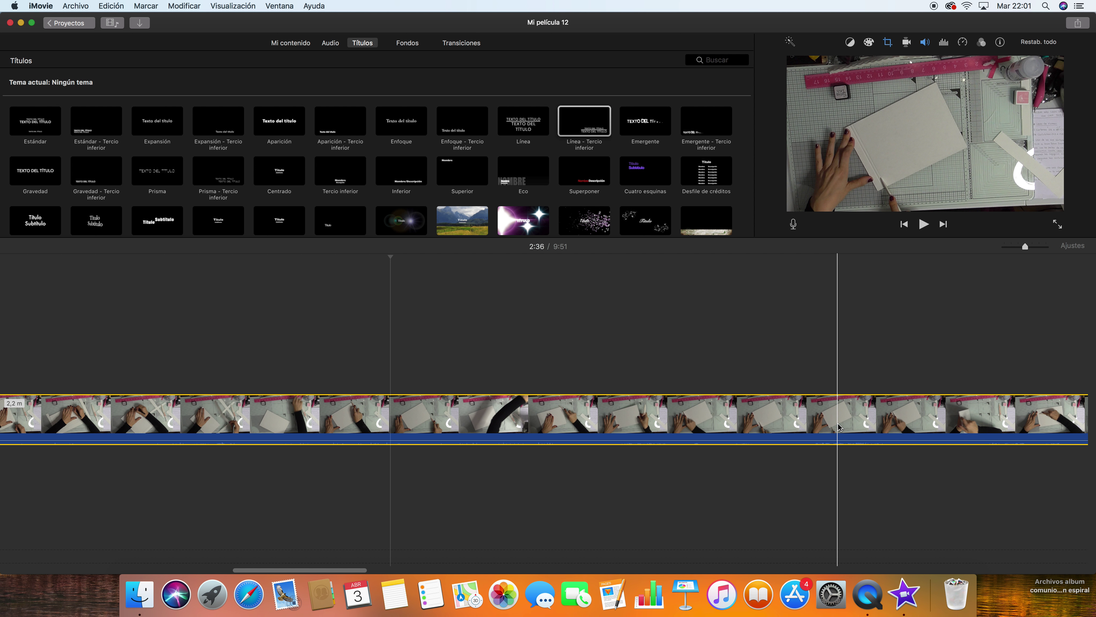
left_click(808, 426)
key("space")
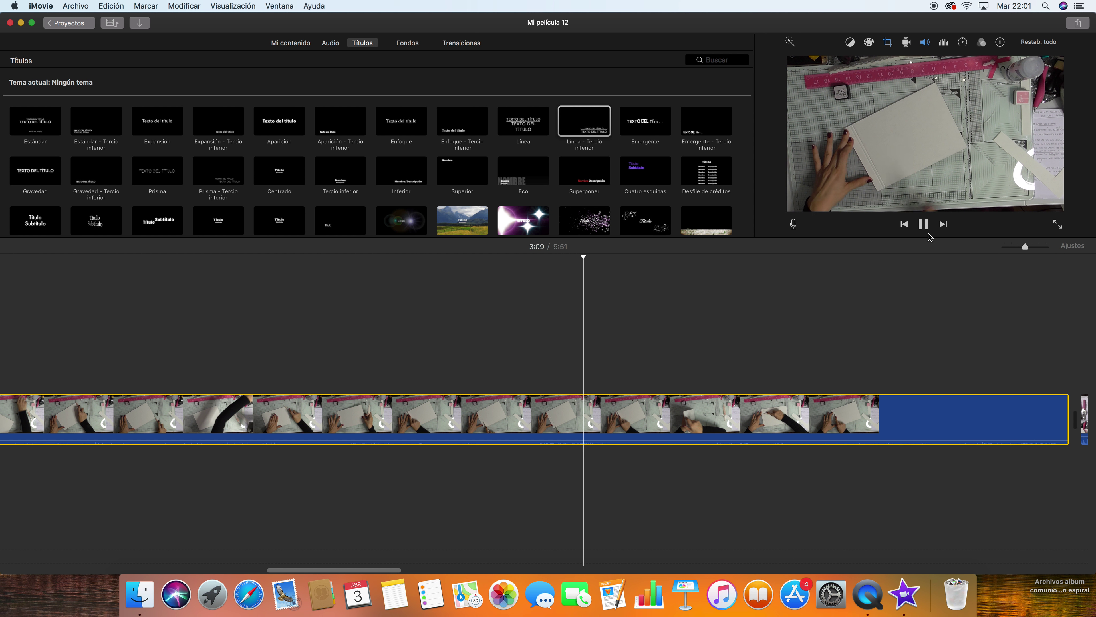
key("space")
- Split the album clip at 2:17, after the HOLAAAAAA title
scroll(530, 411, "left", 10)
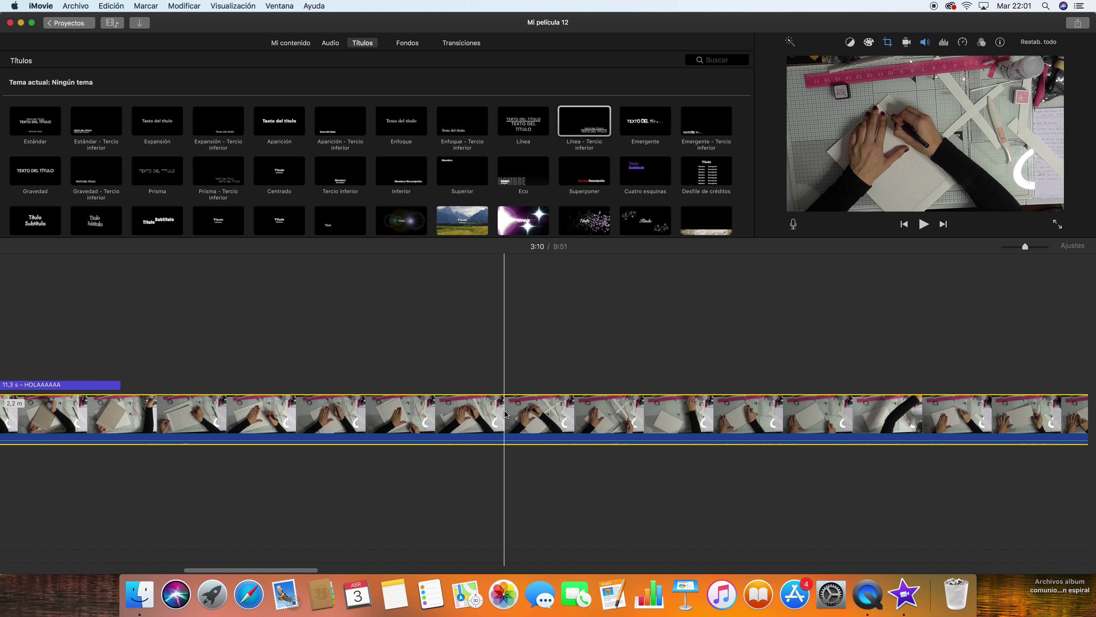
right_click(505, 414)
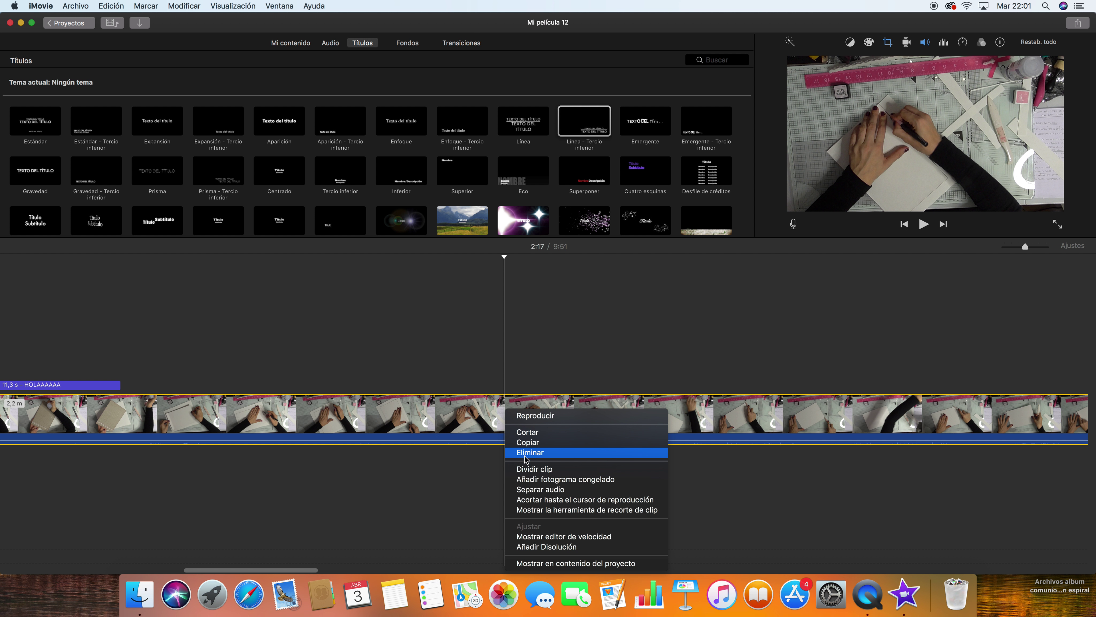
left_click(534, 468)
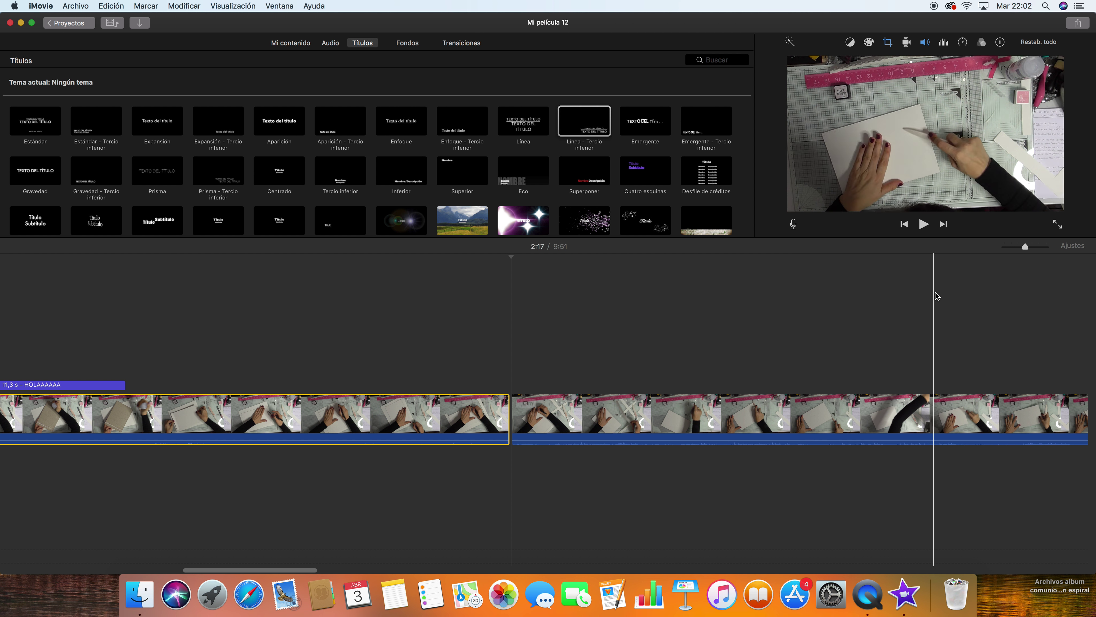
- Play the footage after the 2:17 cut and split that clip again at 2:40
left_click(924, 224)
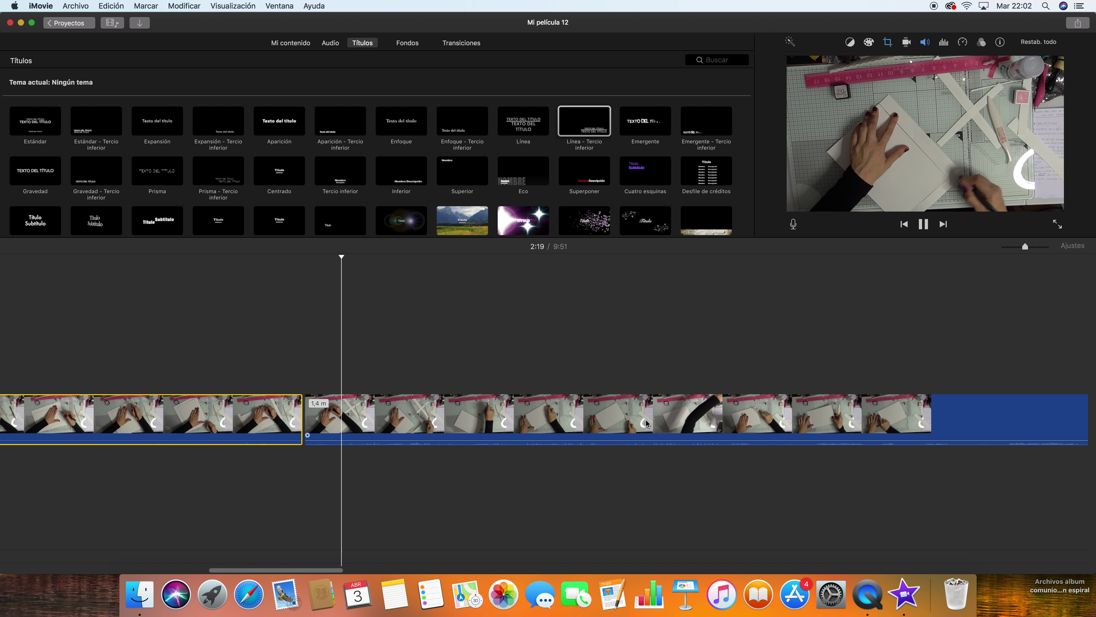
left_click(638, 413)
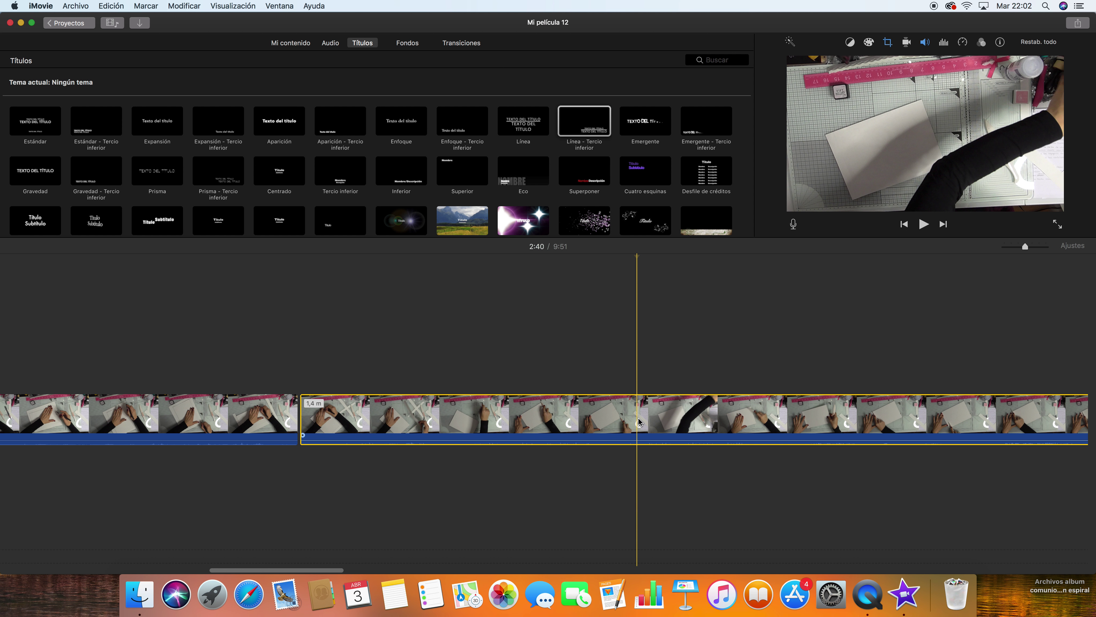
key("shift+super+b")
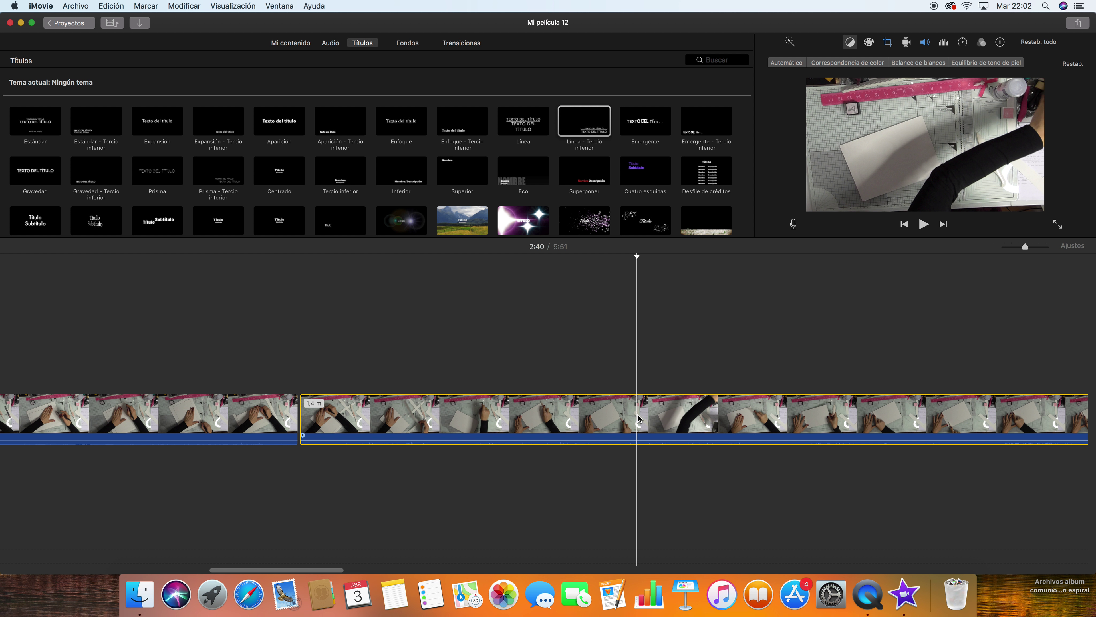
right_click(639, 418)
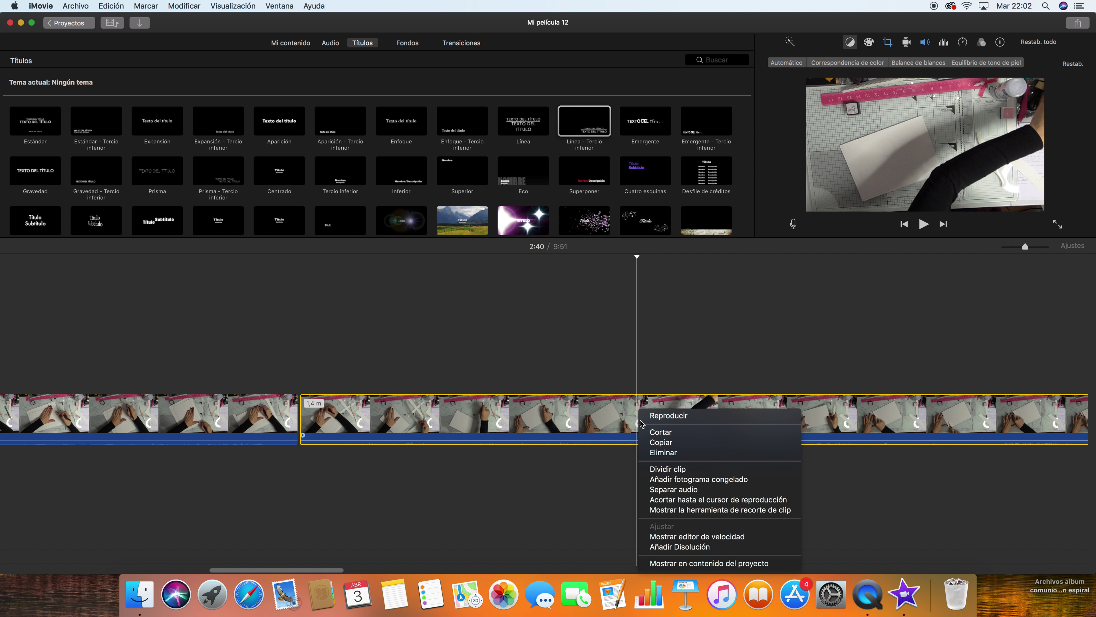
left_click(670, 469)
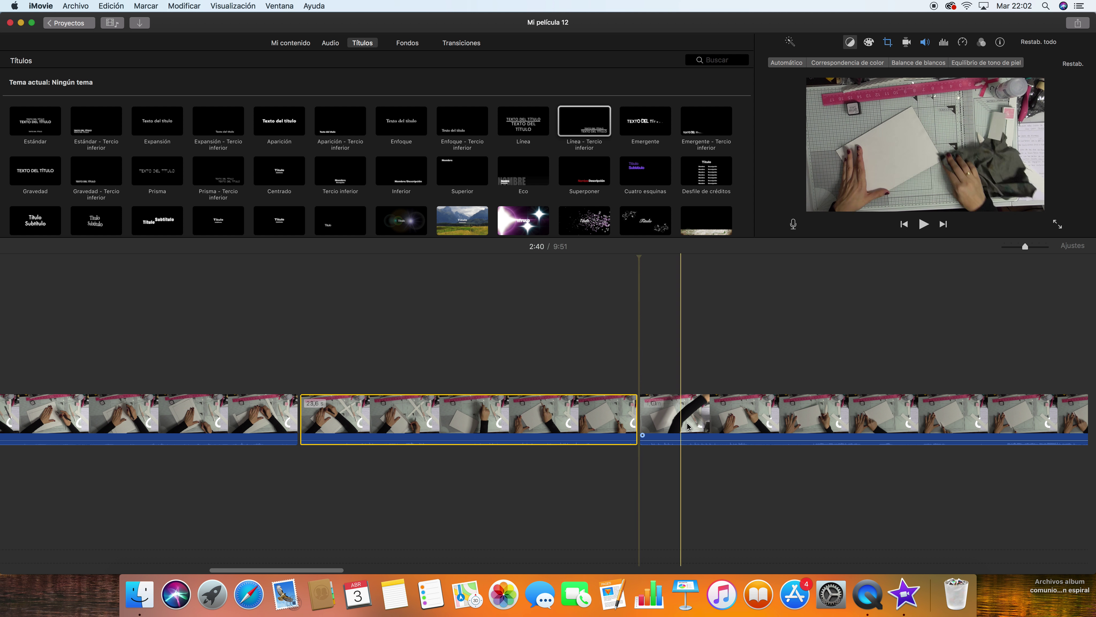
- Delete the album section between the 2:17 and 2:40 cuts
left_click(706, 421)
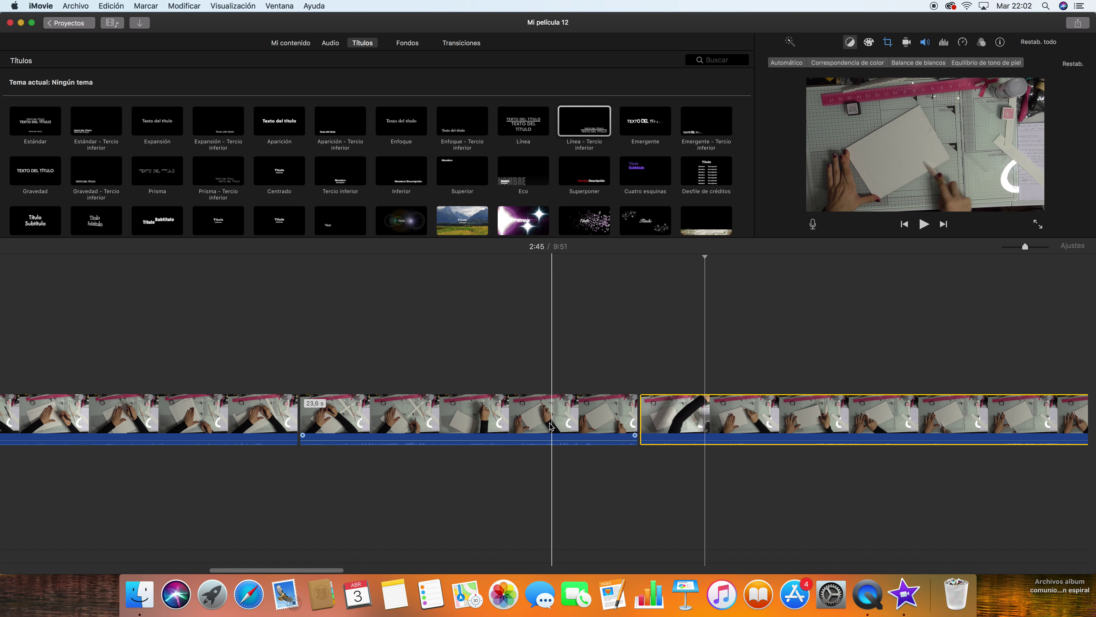
right_click(706, 421)
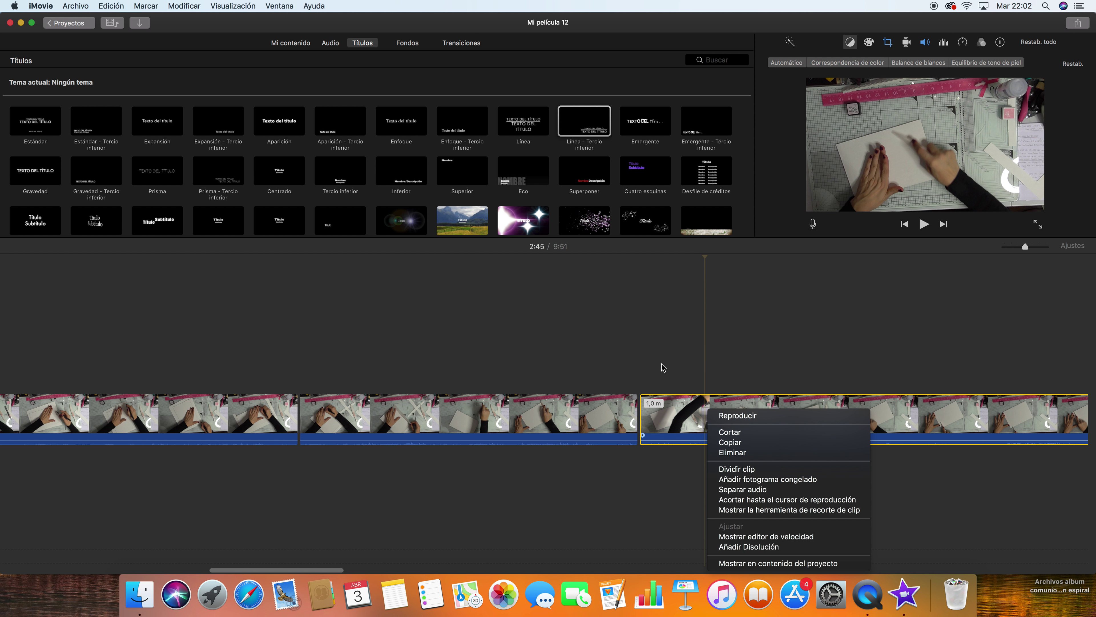
left_click(543, 405)
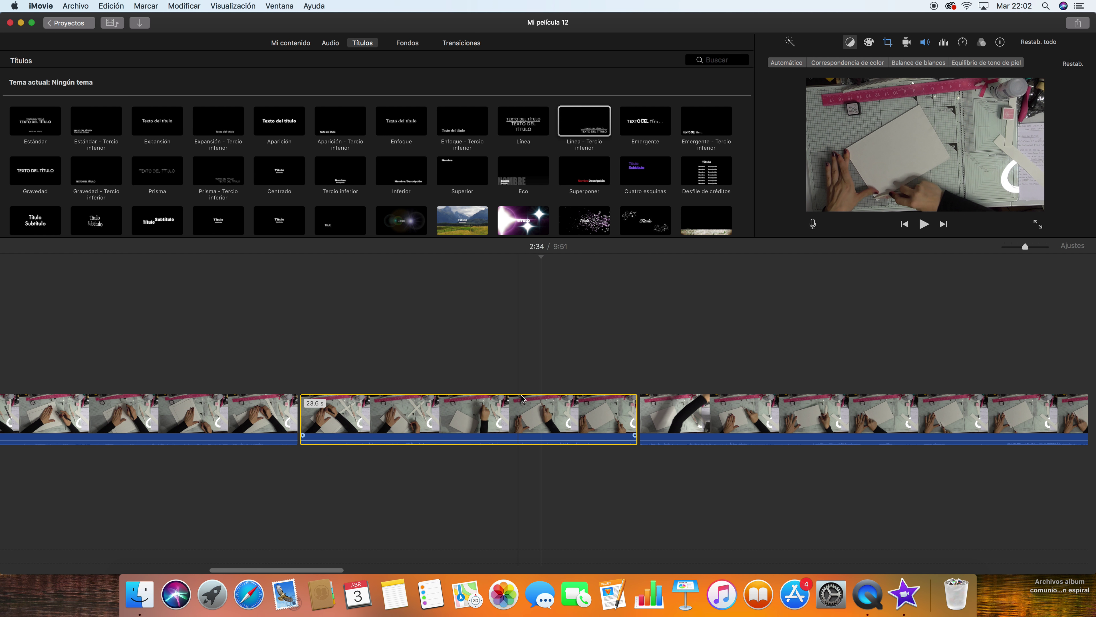
right_click(535, 406)
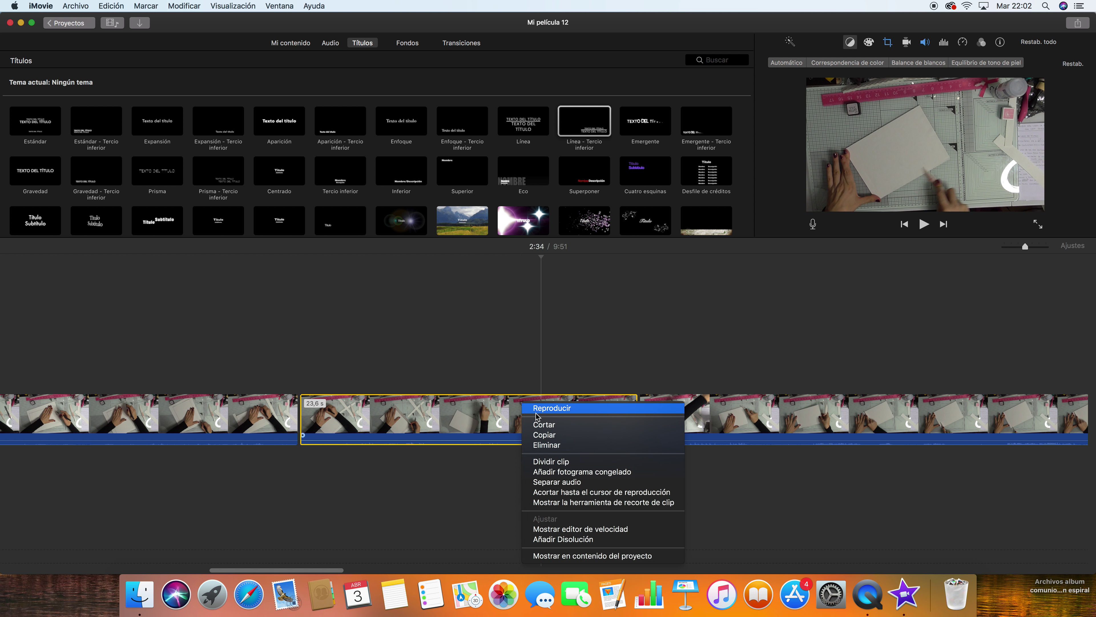
left_click(546, 445)
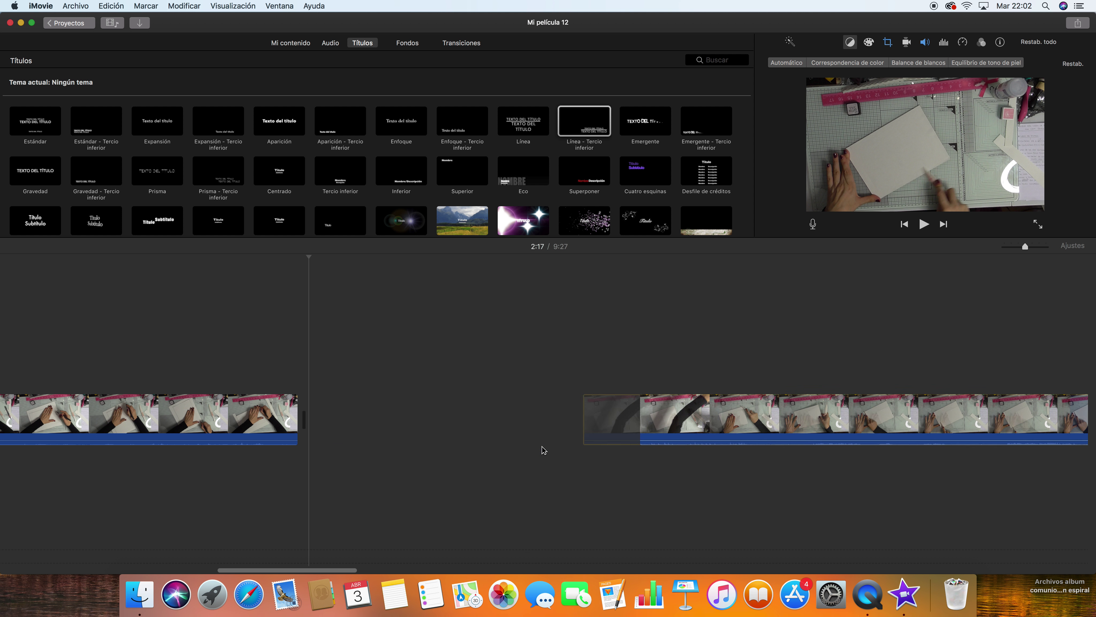
- Set the speed of the album clip after the cut to Rápido at 4x
left_click(305, 421)
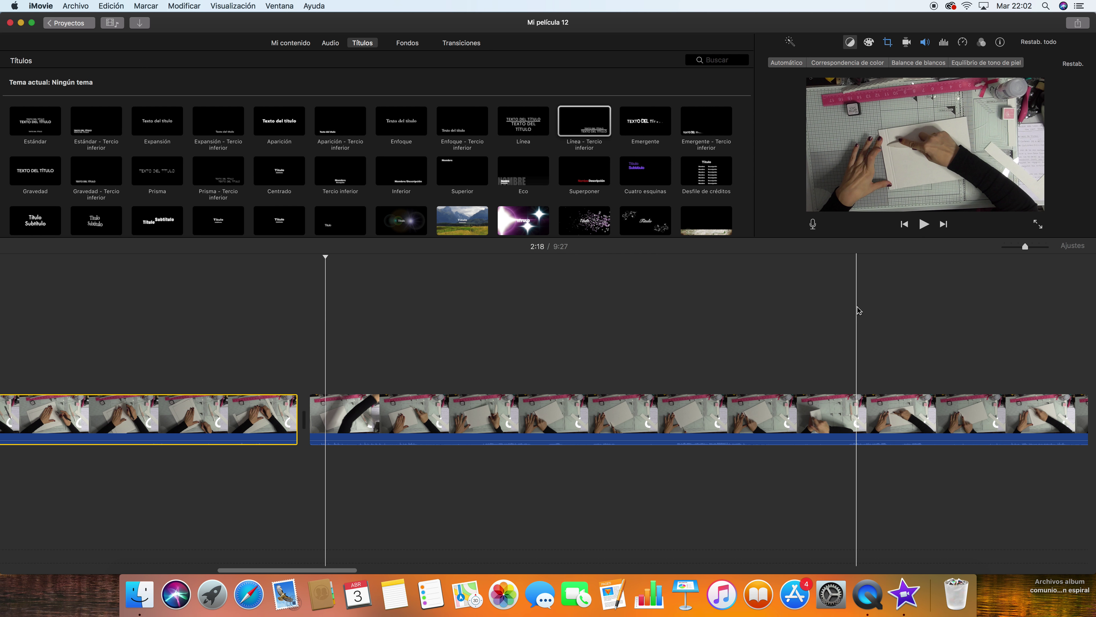
scroll(842, 307, "right", 5)
scroll(837, 301, "right", 5)
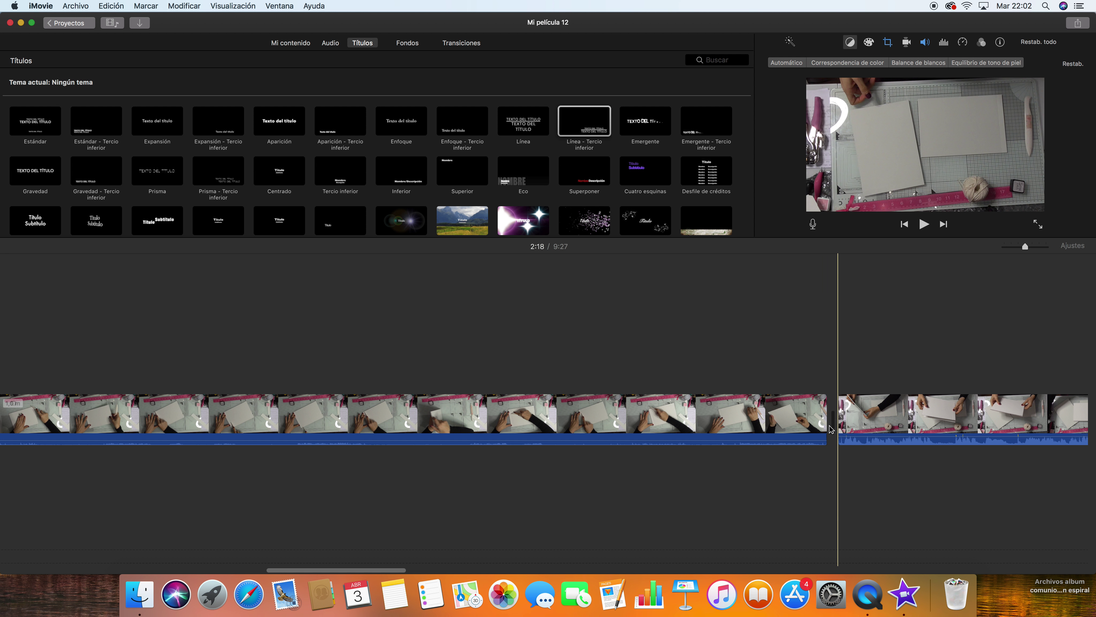
scroll(901, 357, "left", 10)
left_click(962, 42)
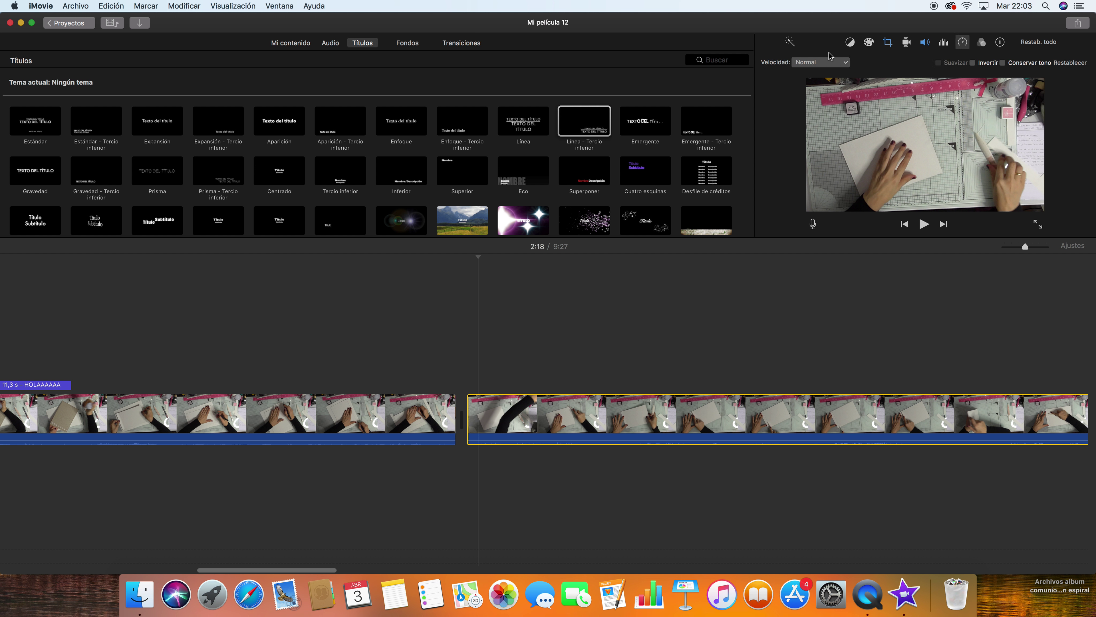
left_click(846, 62)
left_click(812, 92)
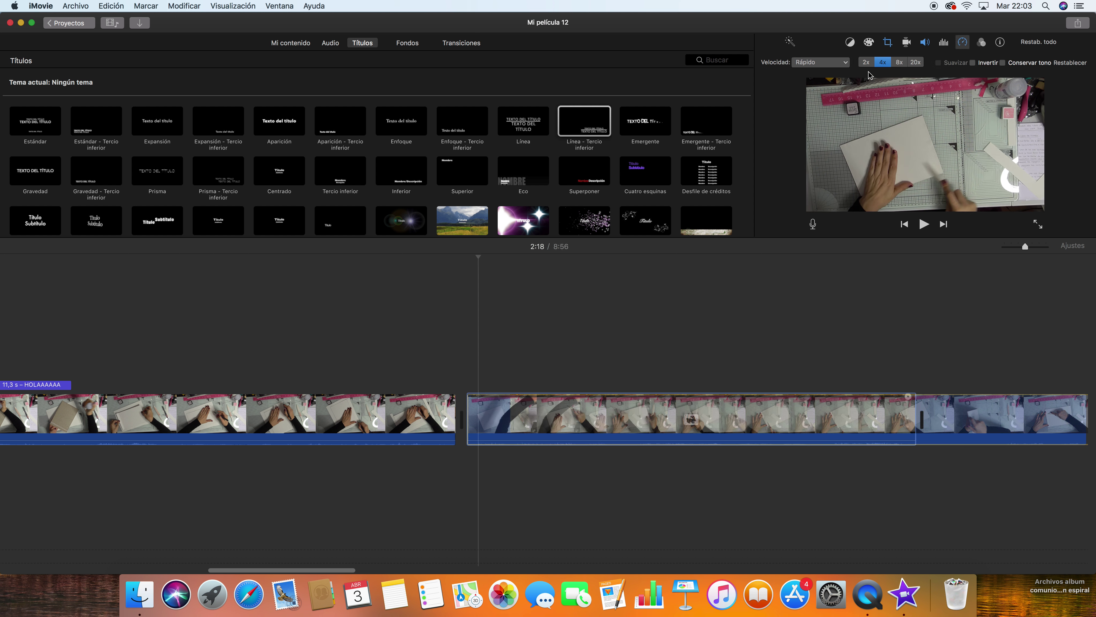
left_click(882, 62)
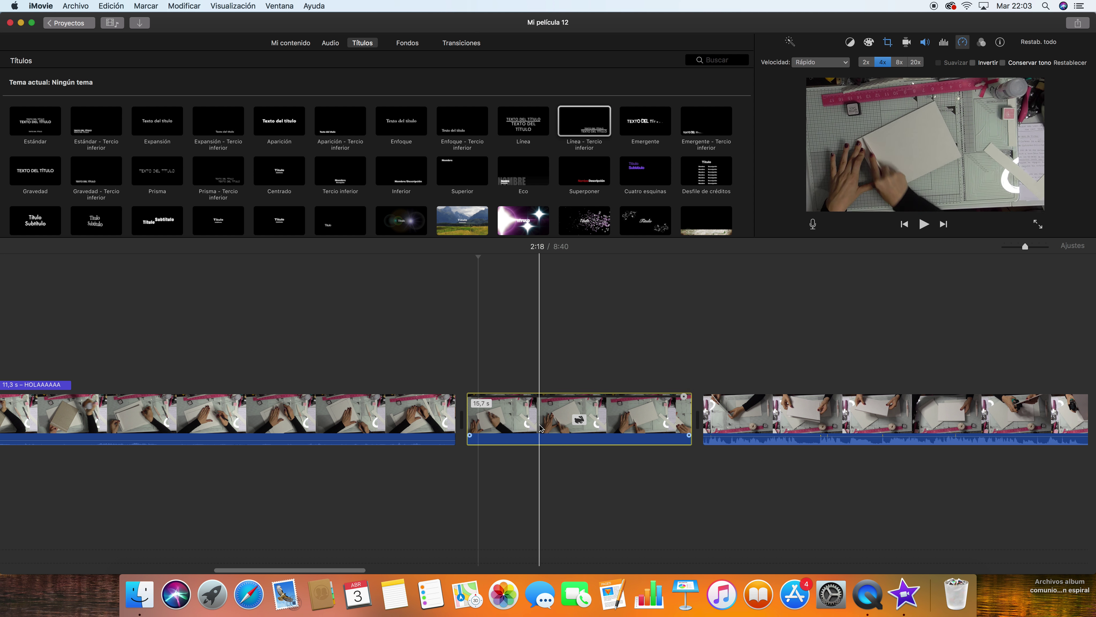
- Place the Taipan song below the video from shortly before the 4x clip, fade in its start, and play the result
left_click(540, 415)
left_click(331, 43)
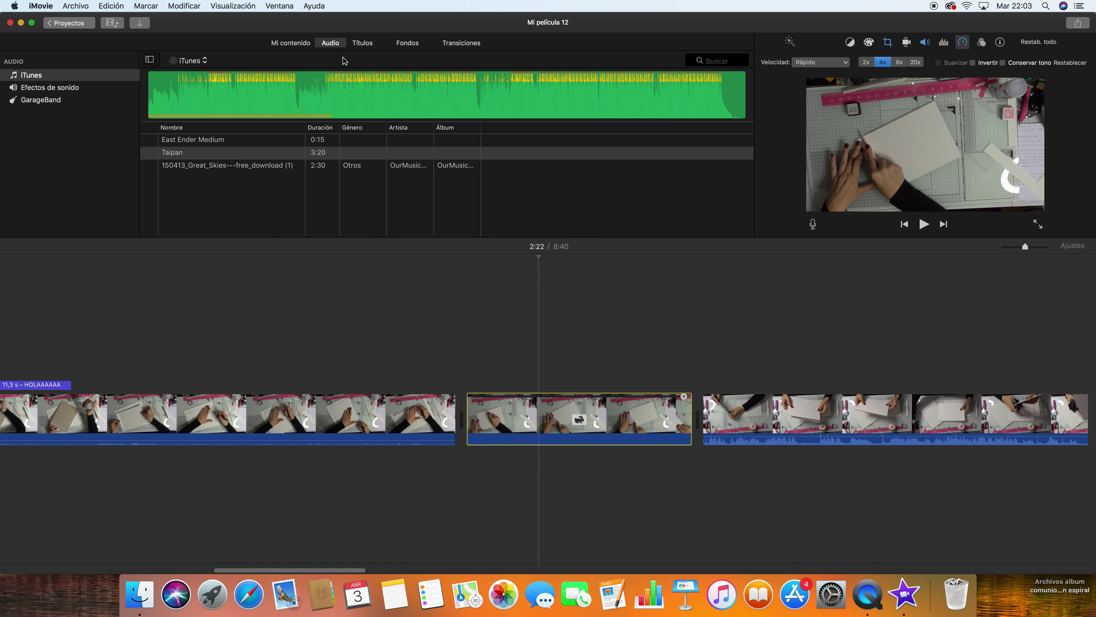
left_click_drag(377, 358, 389, 376)
key("space")
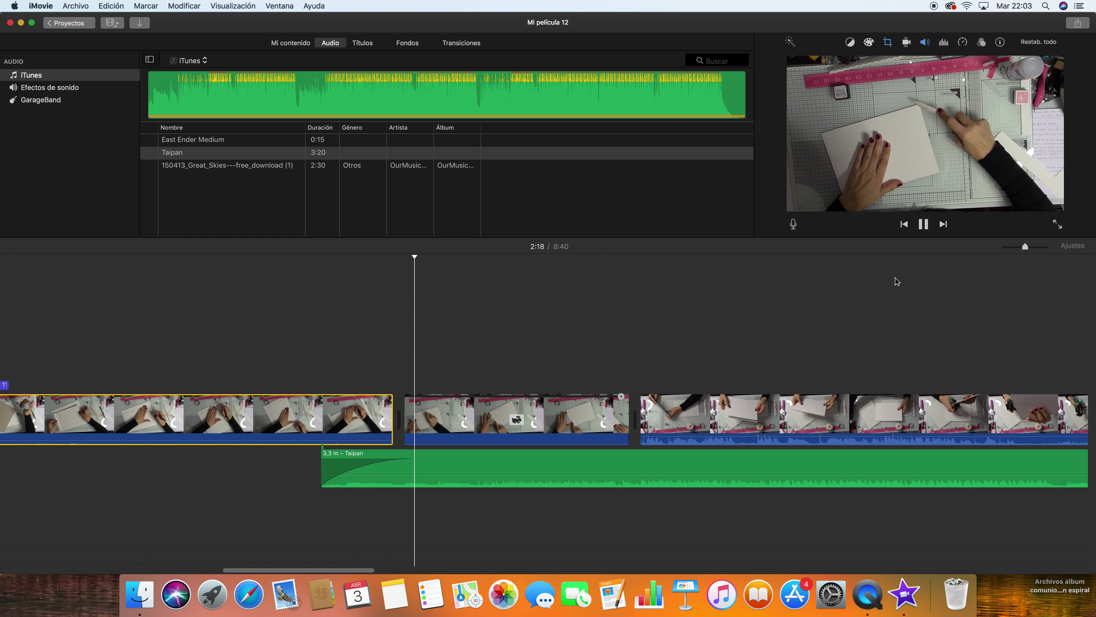
left_click(924, 225)
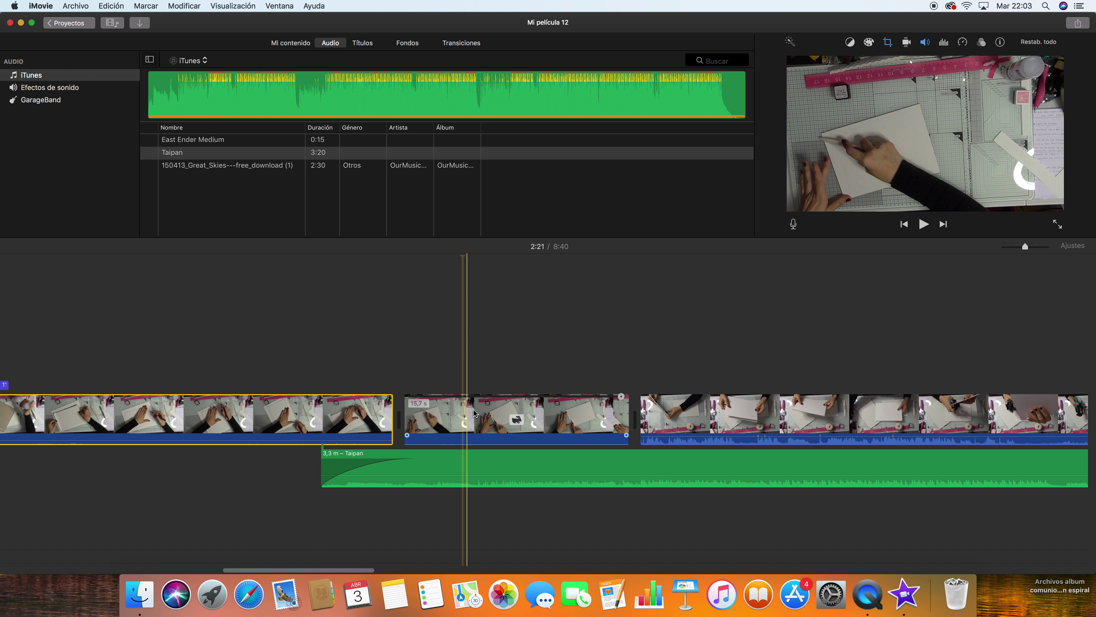
- Add a Desliz. izquierda transition between the album clip and the 4x clip, and play it back
left_click(461, 43)
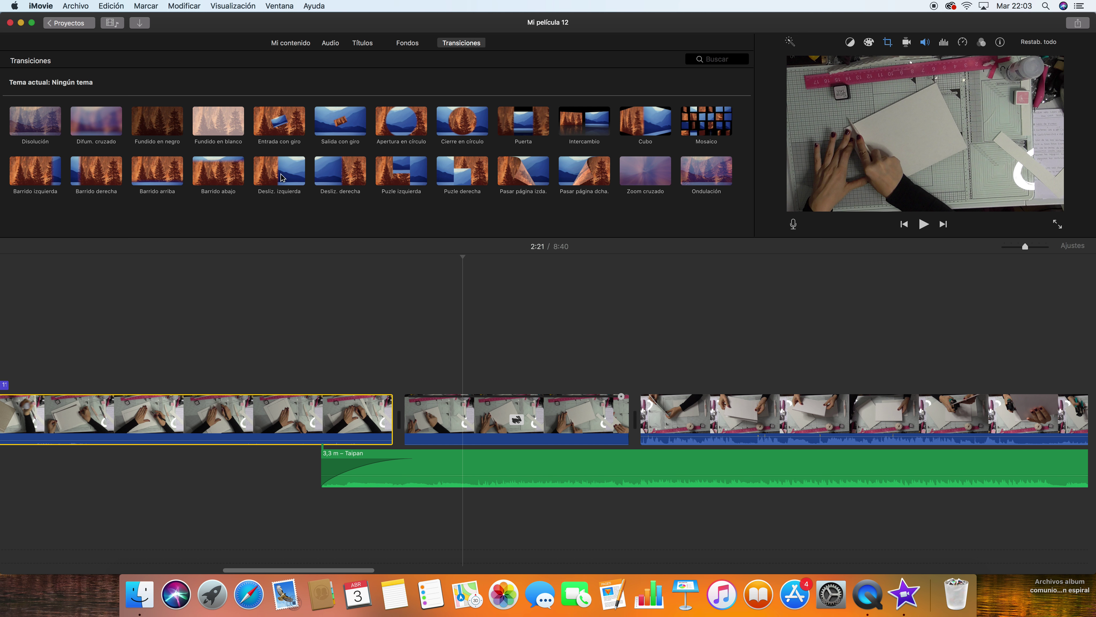
left_click_drag(286, 171, 390, 417)
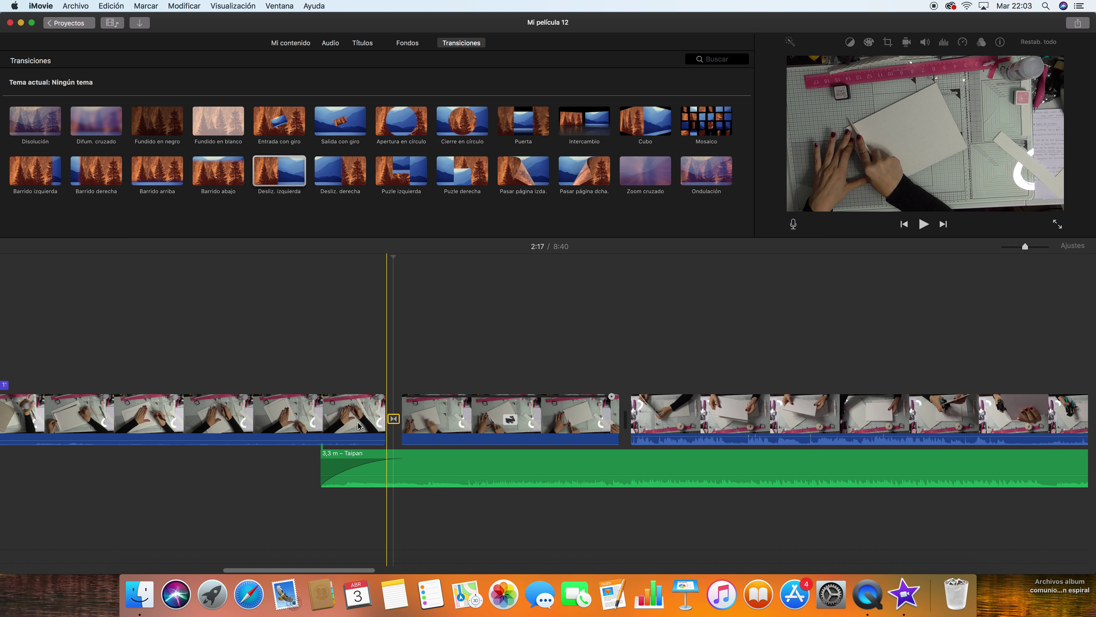
left_click(924, 223)
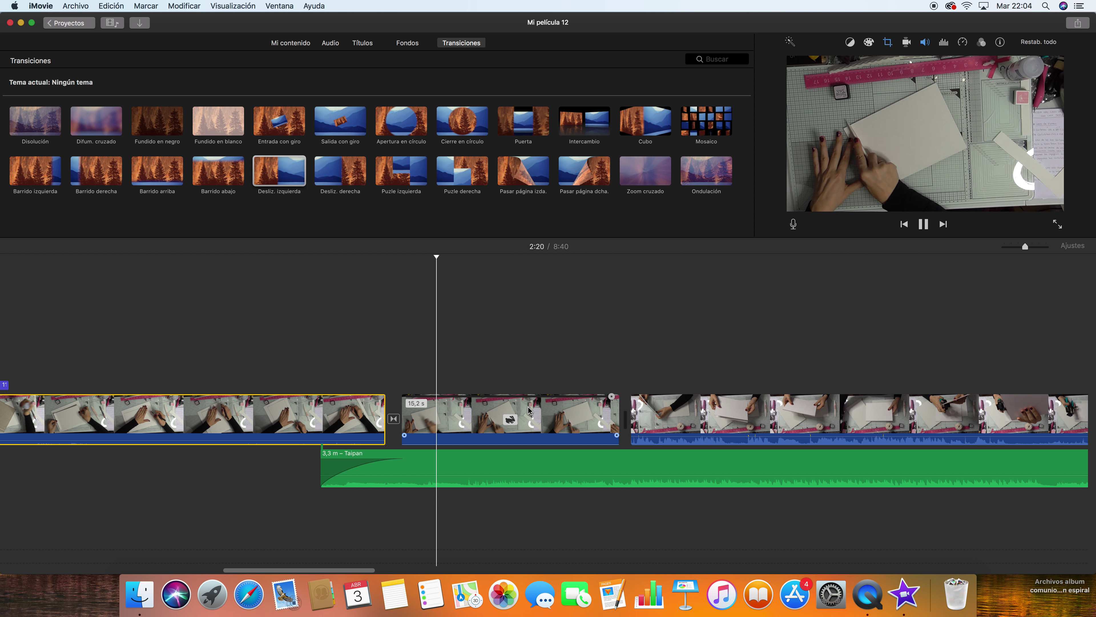
key("space")
- Split the Taipan music at 2:32, where the 4x clip ends
left_click(619, 452)
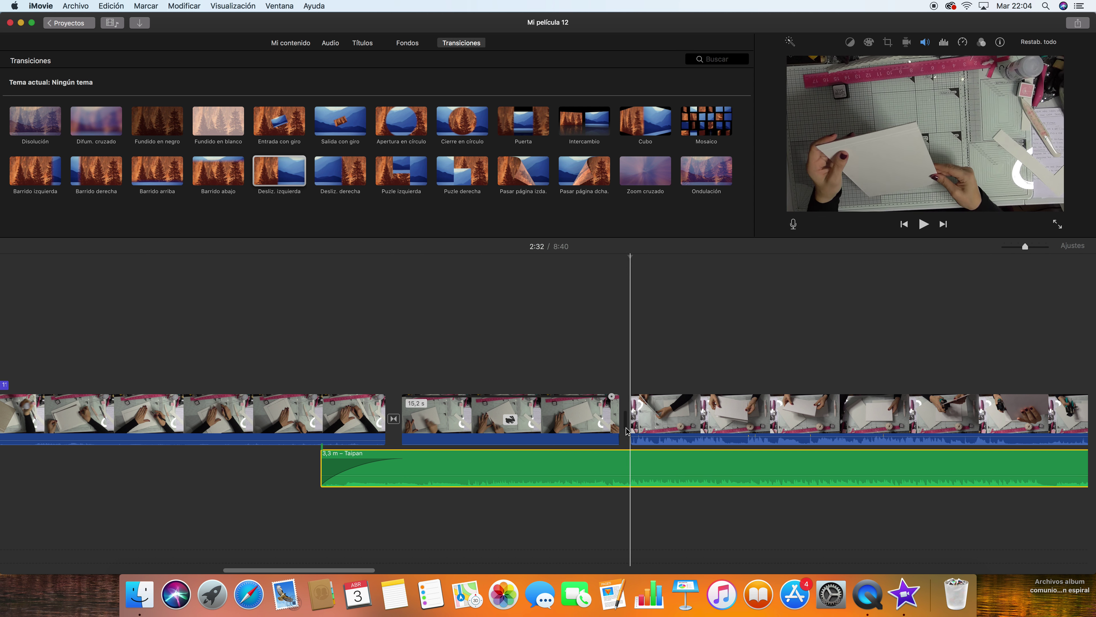
left_click(630, 417)
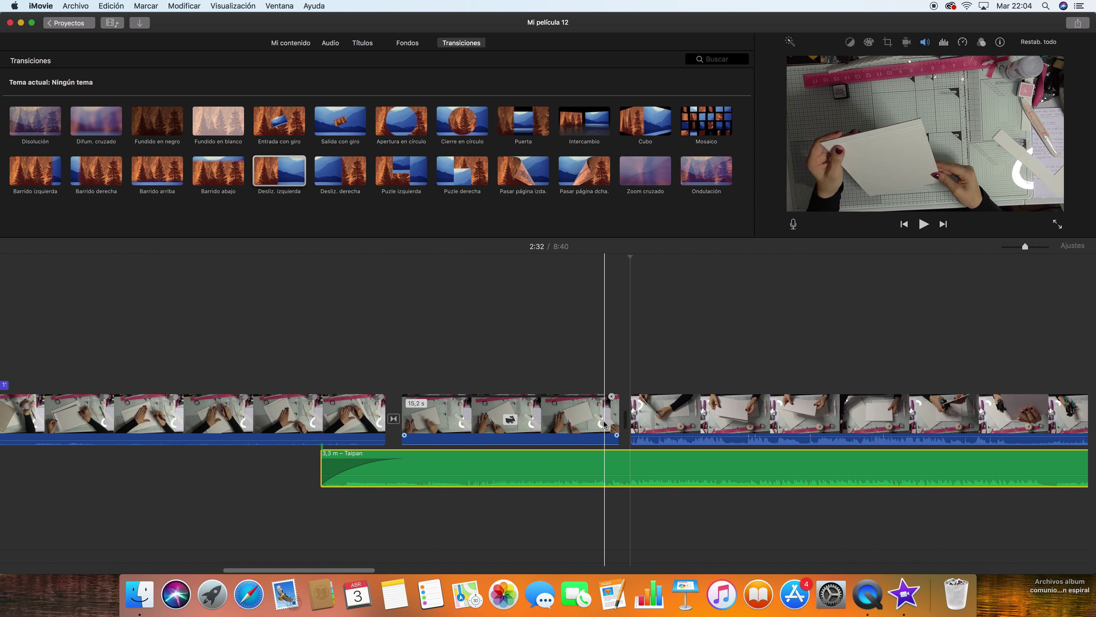
right_click(621, 456)
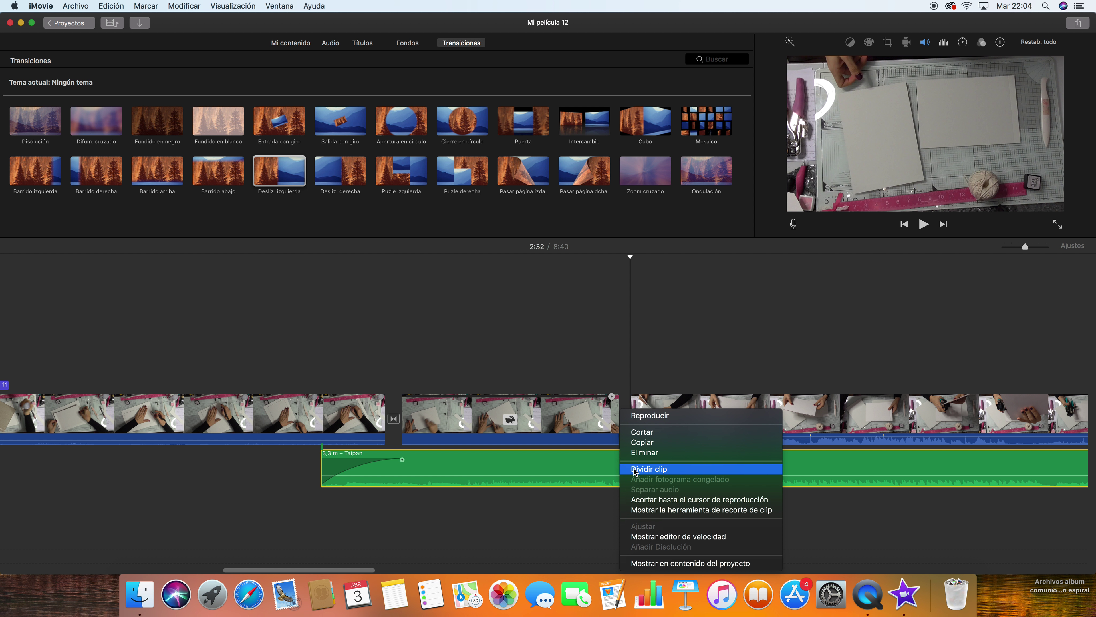
left_click(648, 469)
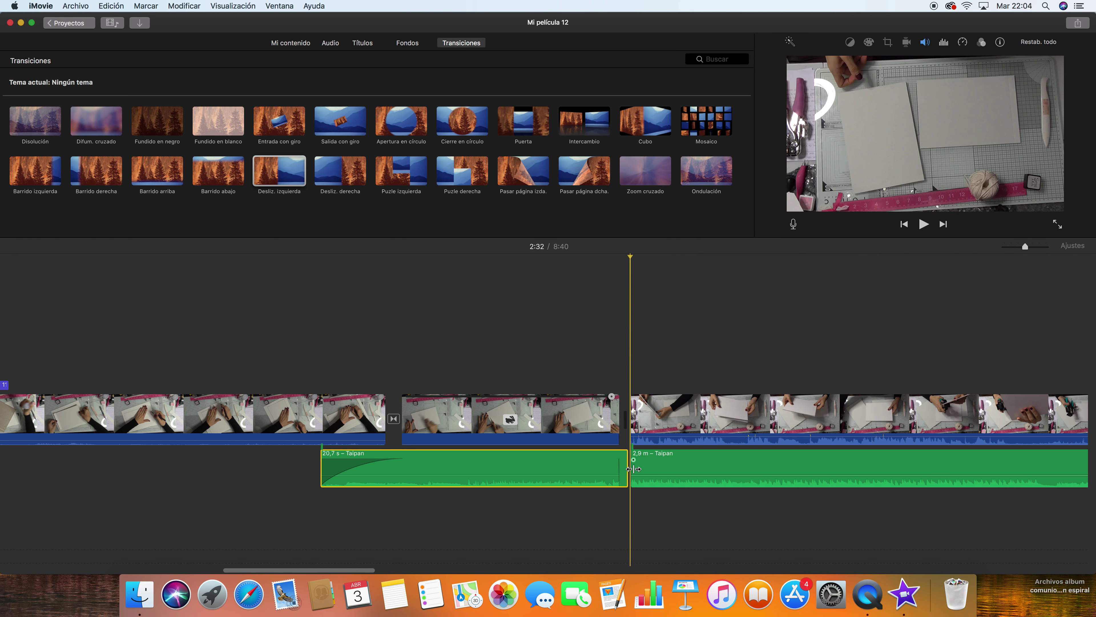
- Delete the Taipan music after the cut, and extend the remaining piece to 26.6 s over the next clip with a fade-out
right_click(662, 467)
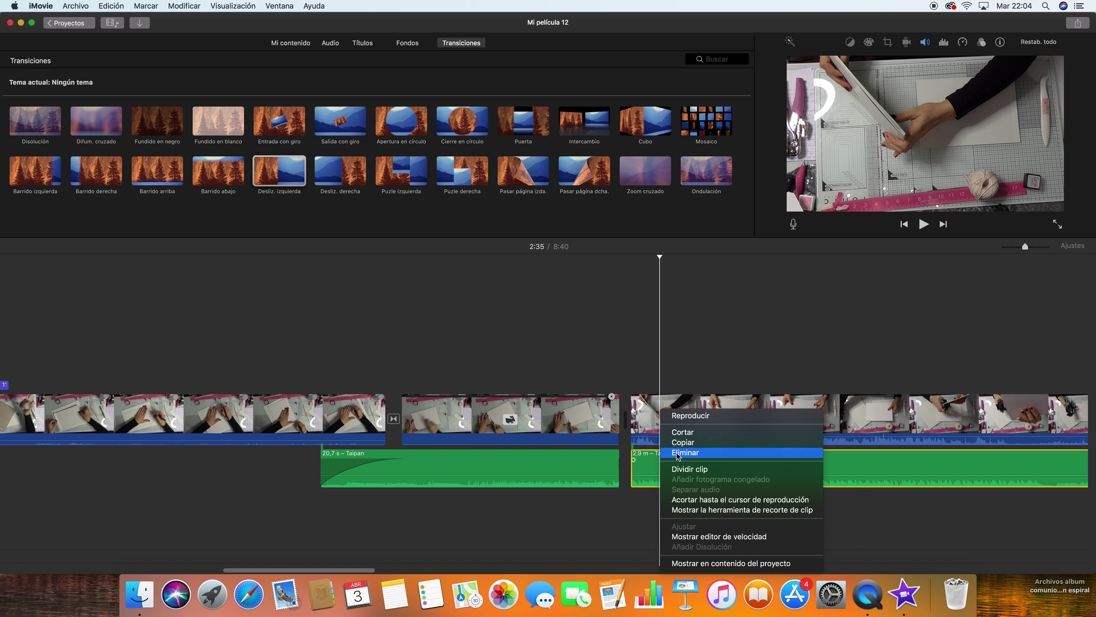
key("Return")
left_click_drag(618, 475, 715, 474)
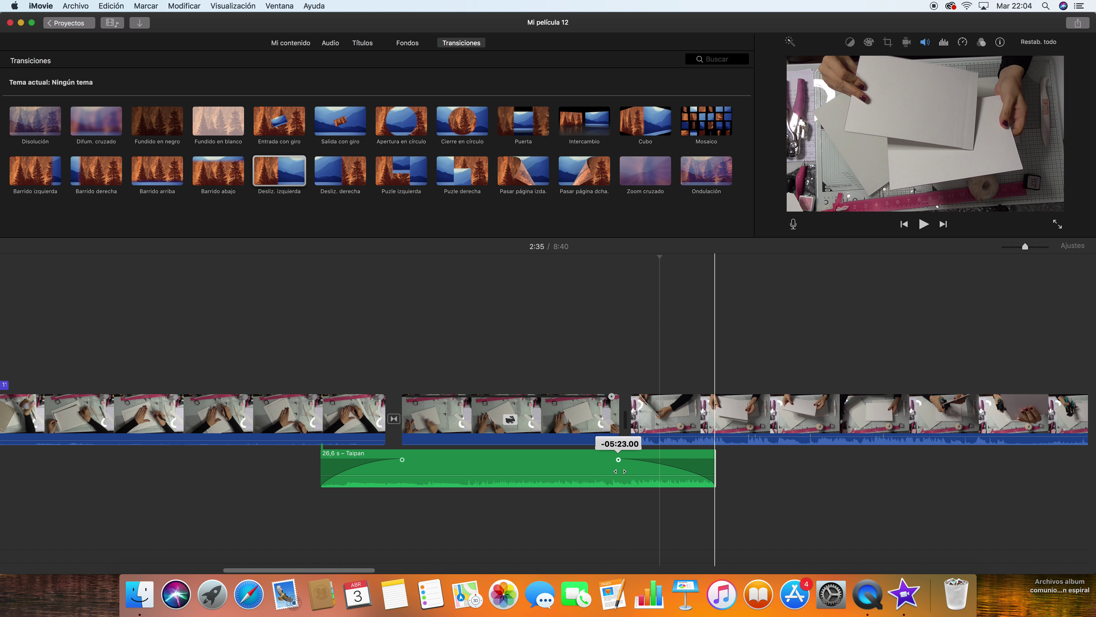
- Play the end of the 4x clip to check how the Taipan music fades out
left_click(573, 414)
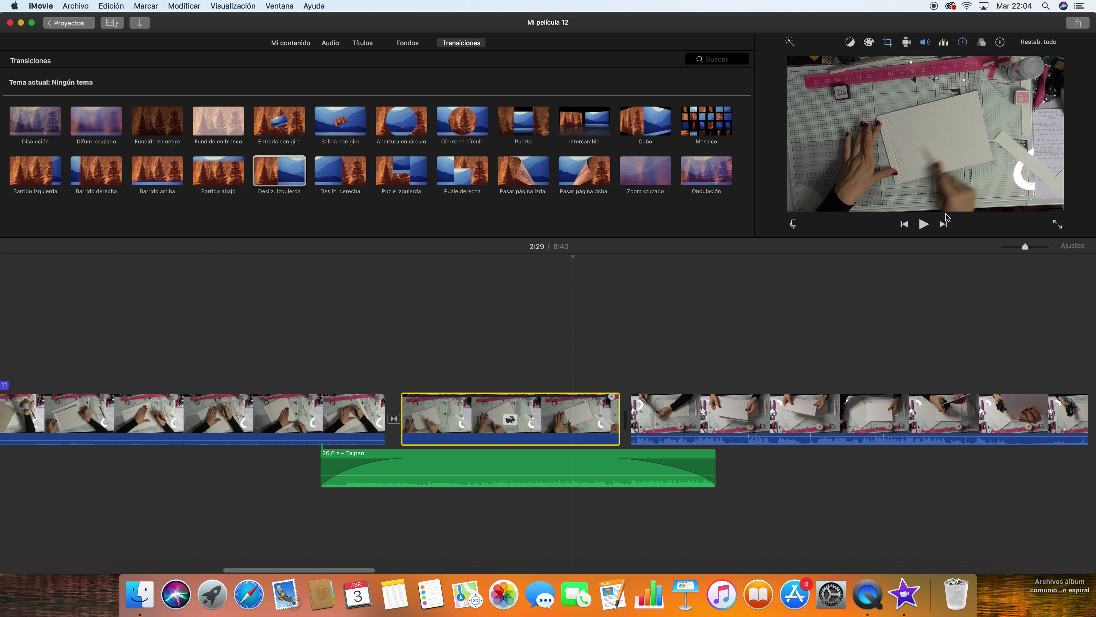
left_click(924, 224)
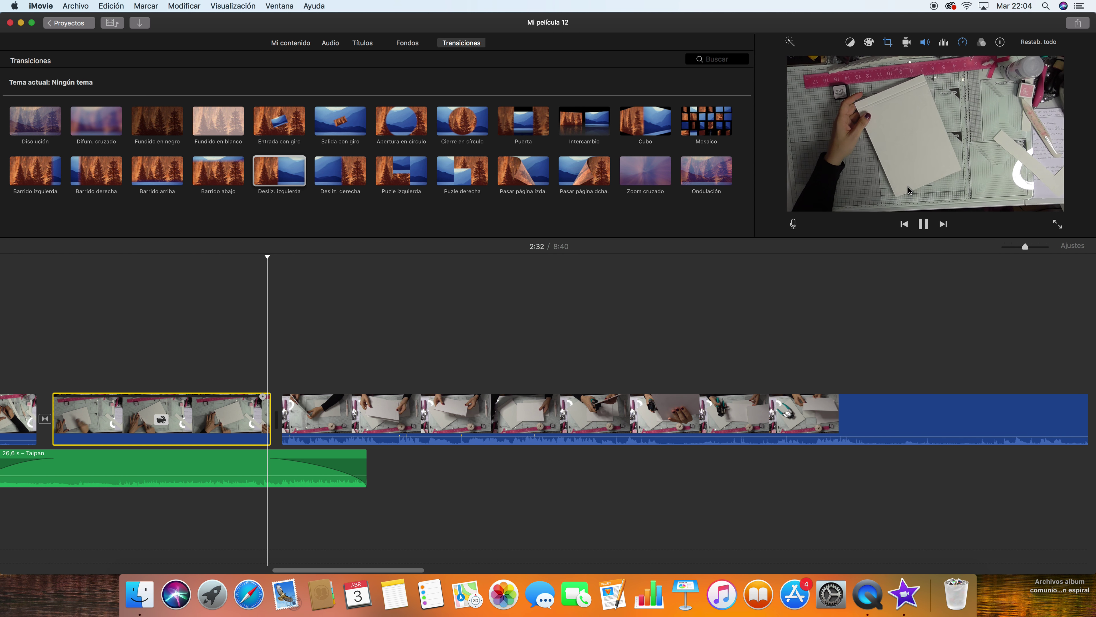
left_click(922, 223)
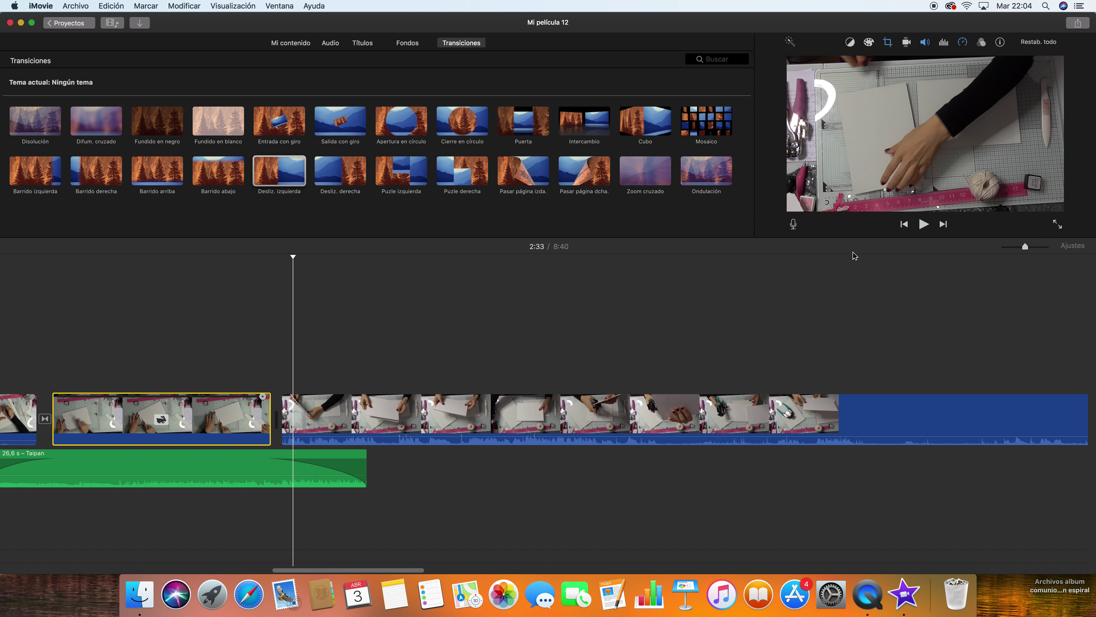
- Rotate the long clip after the 4x section by 180 degrees
left_click(460, 429)
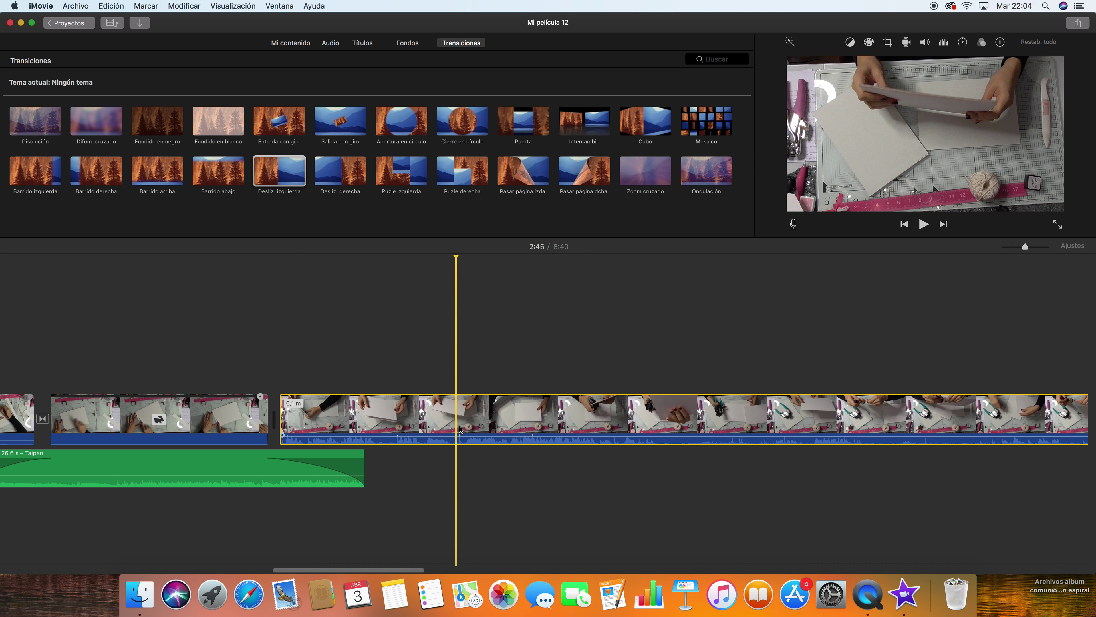
left_click(888, 43)
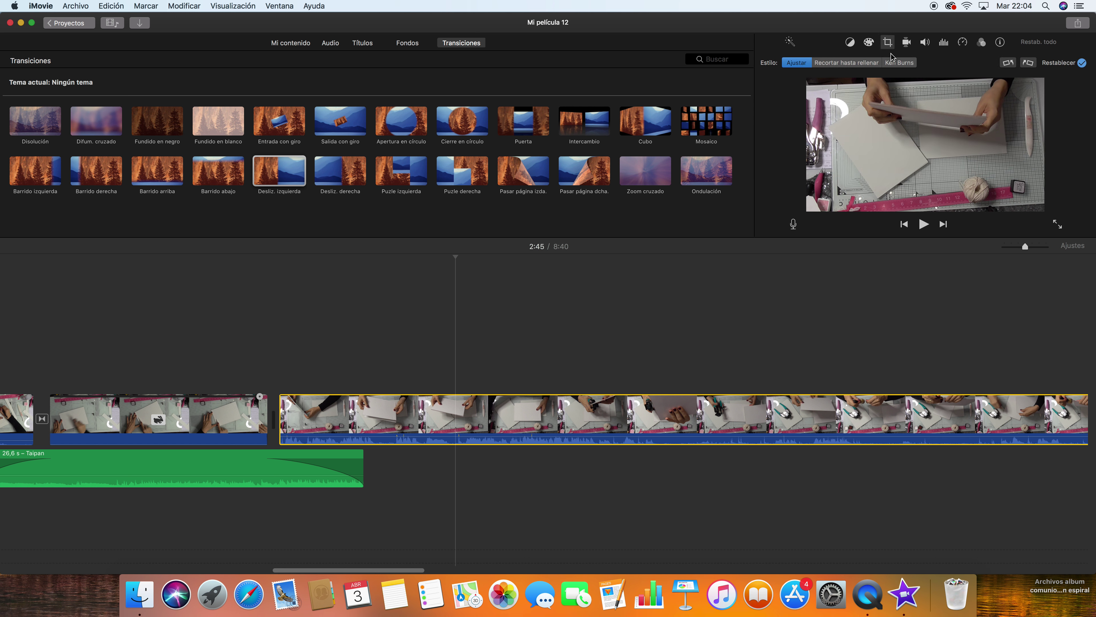
left_click(1009, 63)
left_click(1009, 63)
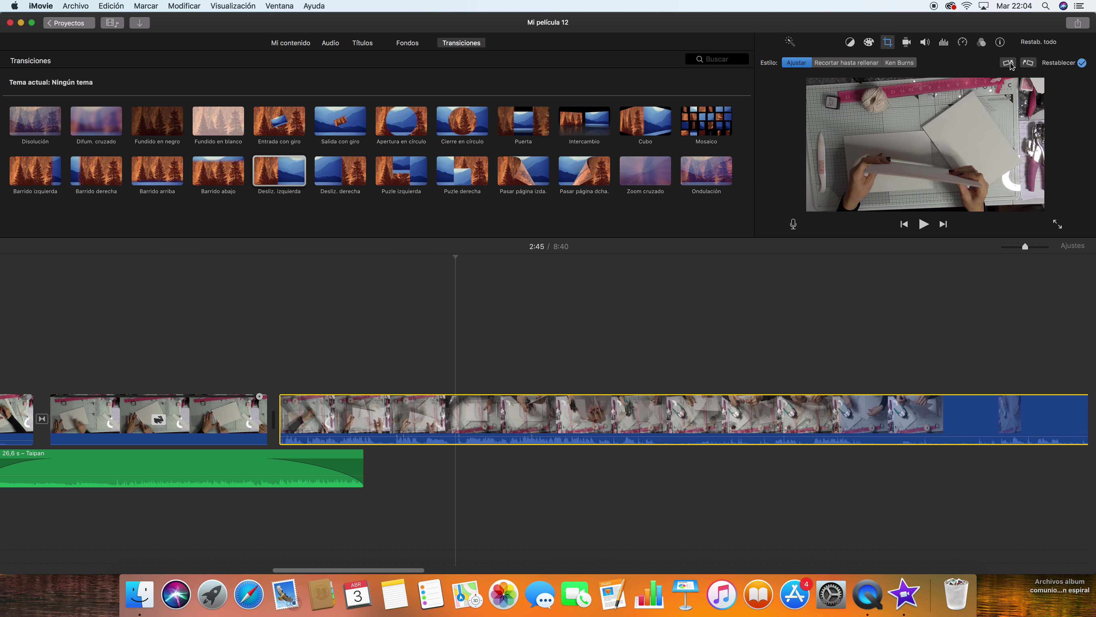
scroll(705, 371, "right", 5)
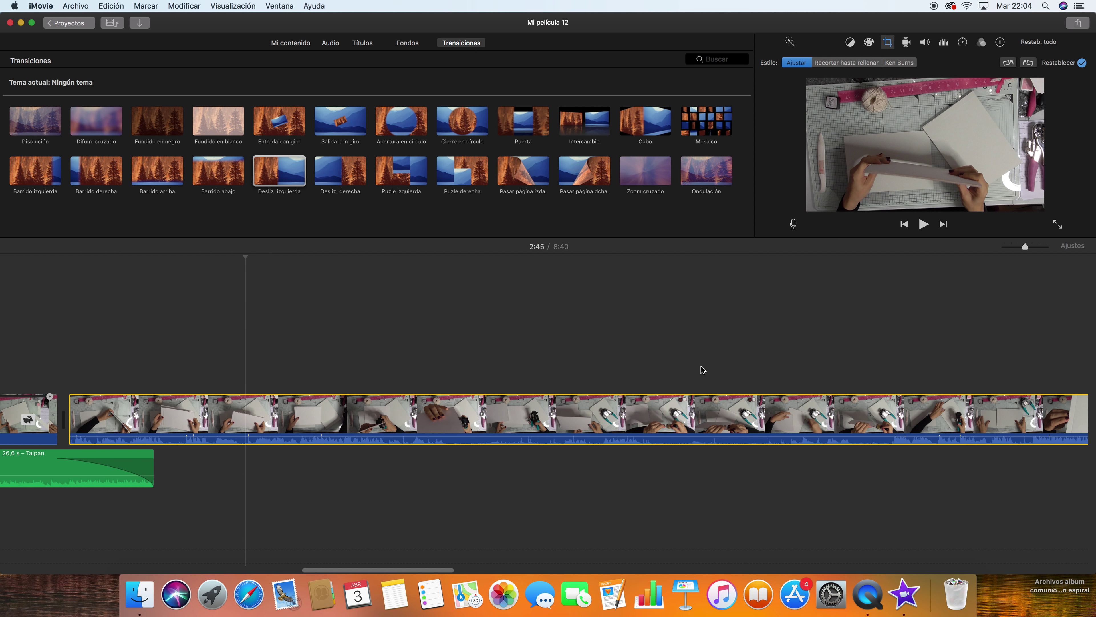
scroll(591, 361, "left", 1)
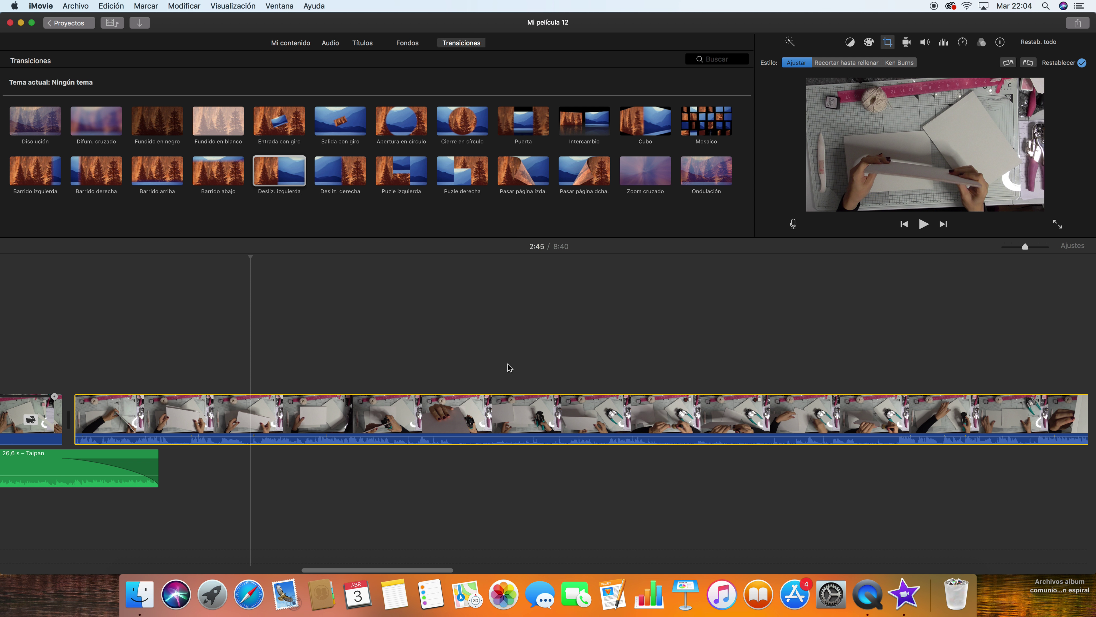
- Lower the volume of the rotated clip and split it at 2:48
left_click(923, 226)
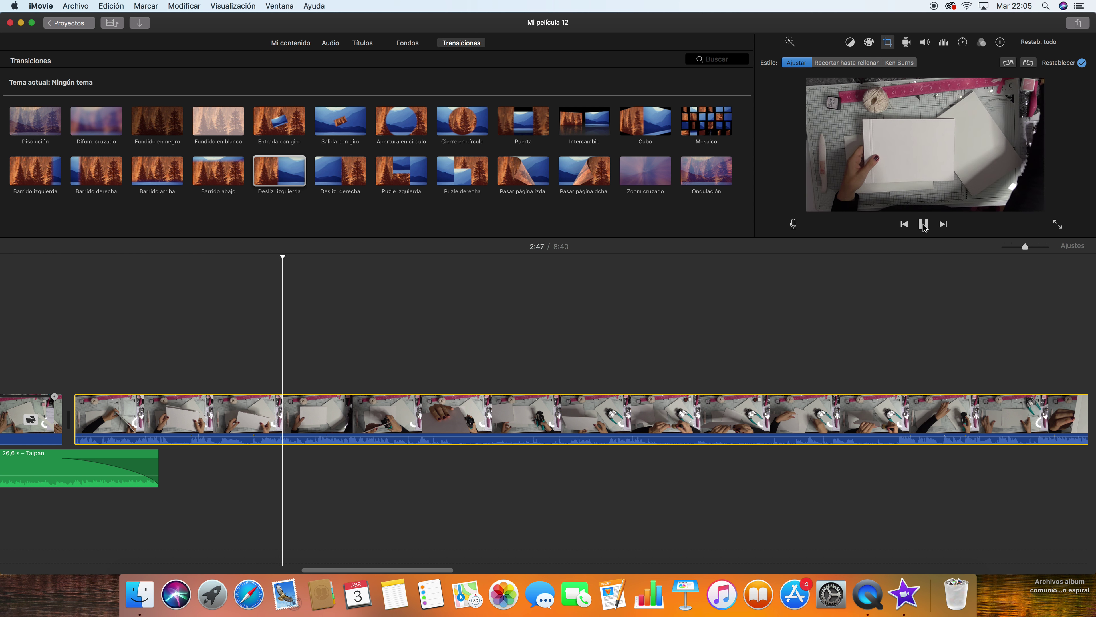
key("space")
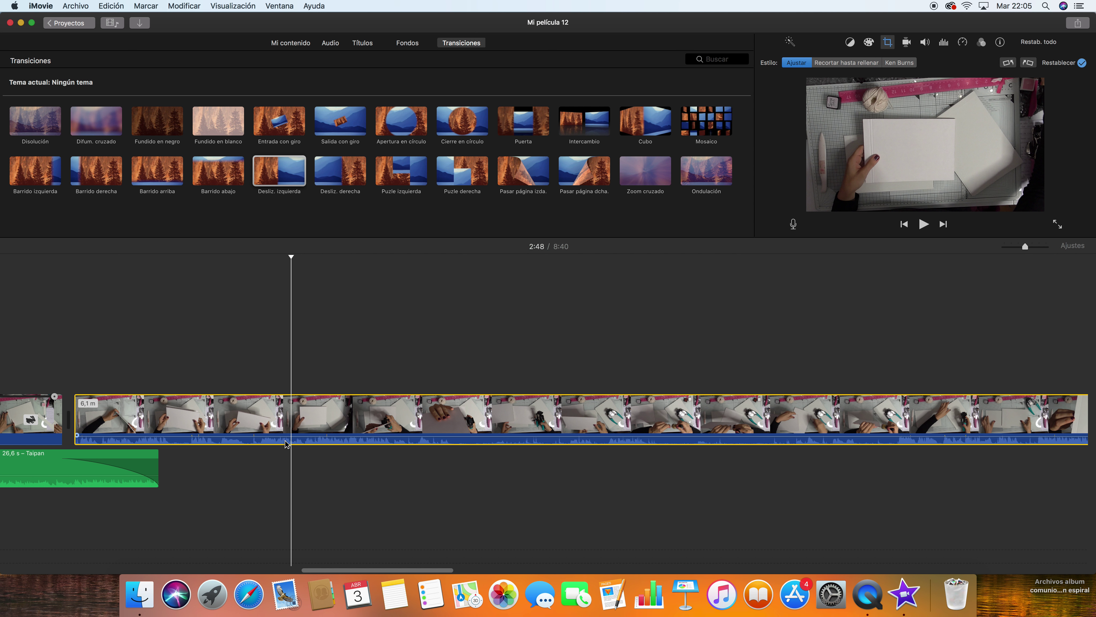
left_click_drag(285, 437, 285, 439)
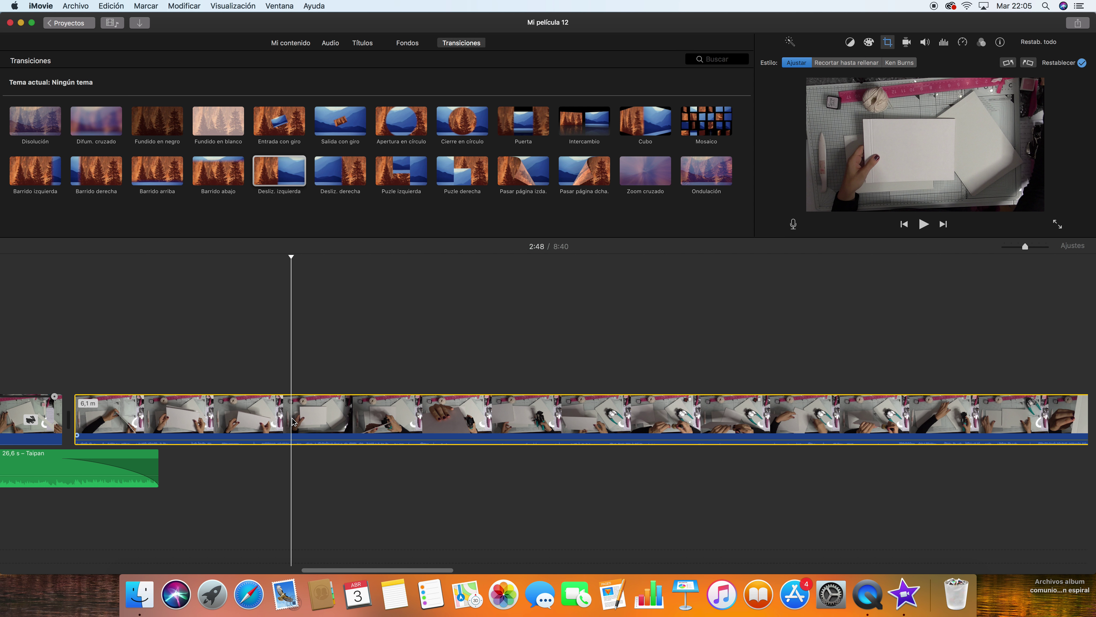
right_click(293, 421)
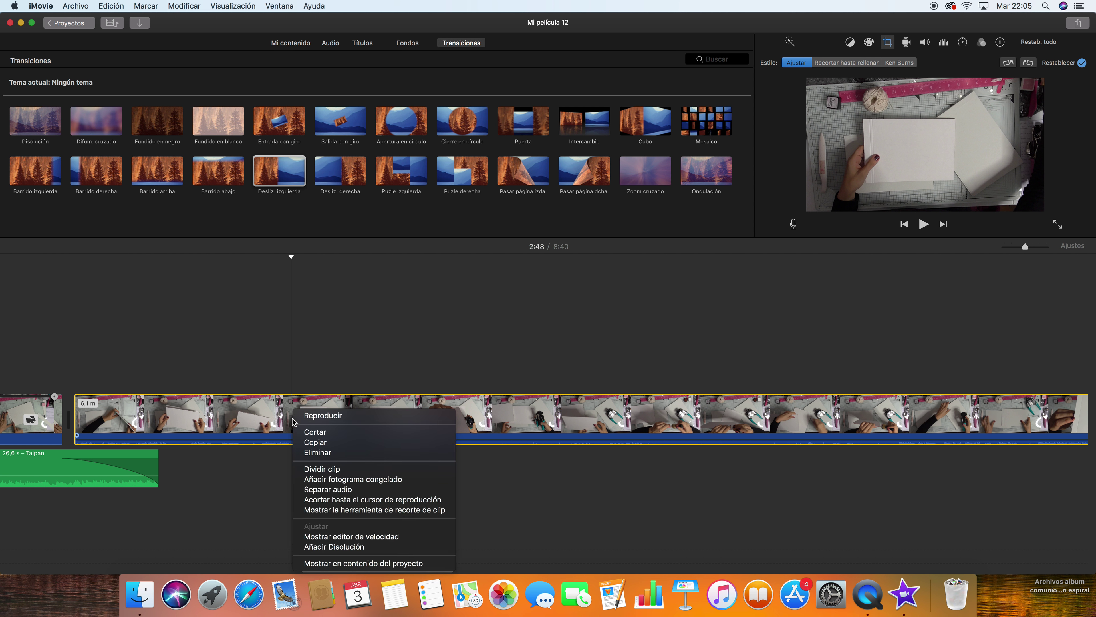
left_click(314, 471)
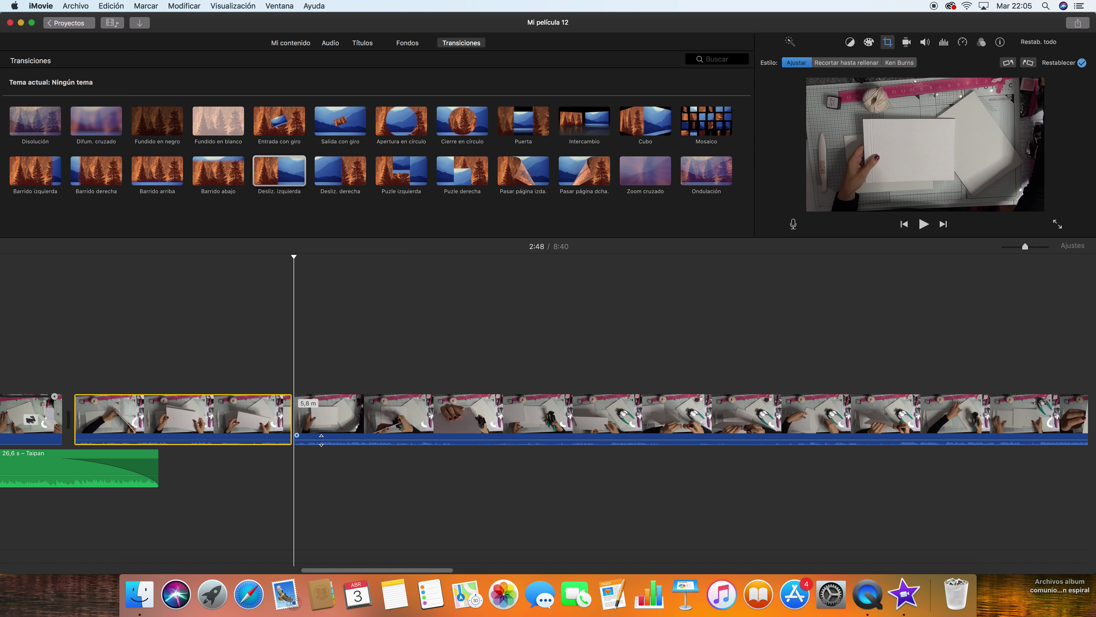
- Mute the clip after the 2:48 cut and set its speed to Rápido at 4x
left_click_drag(321, 440, 320, 450)
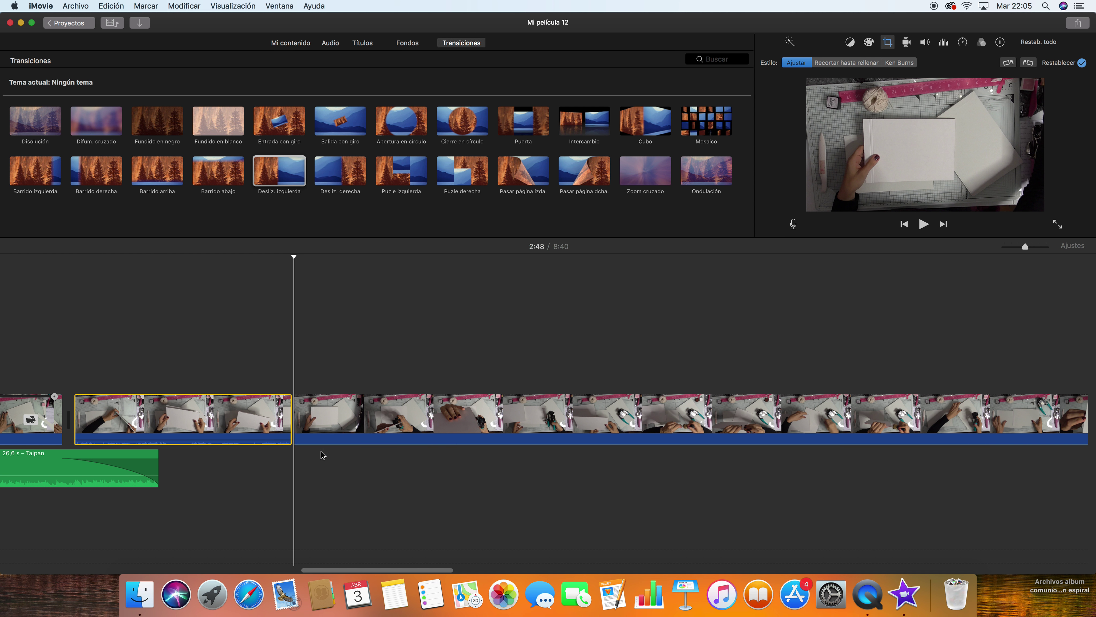
left_click(352, 427)
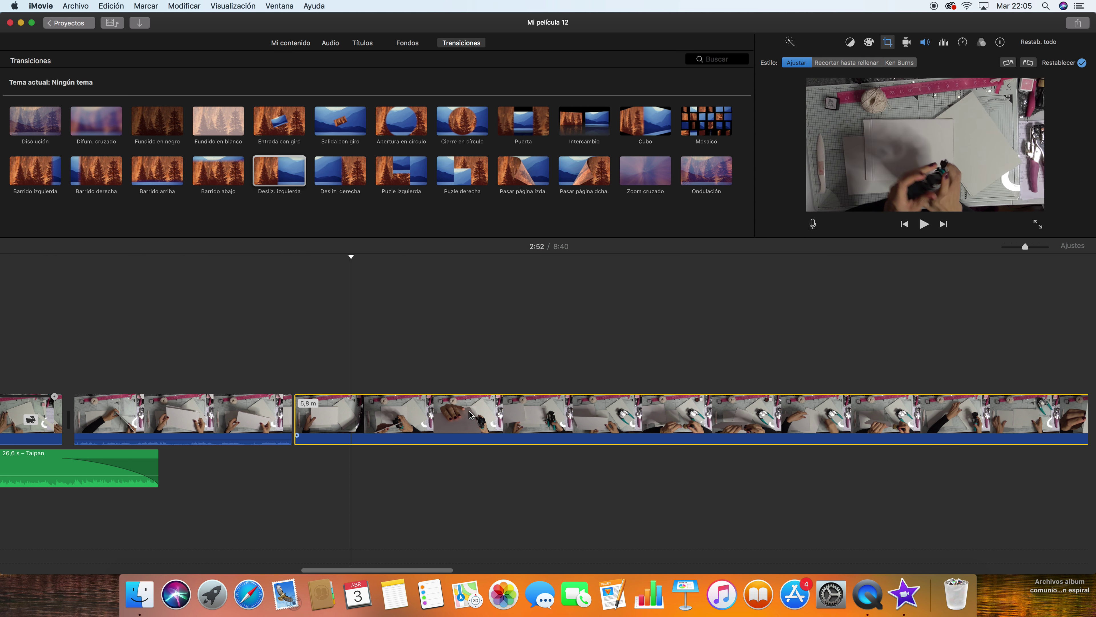
left_click(962, 42)
left_click(846, 63)
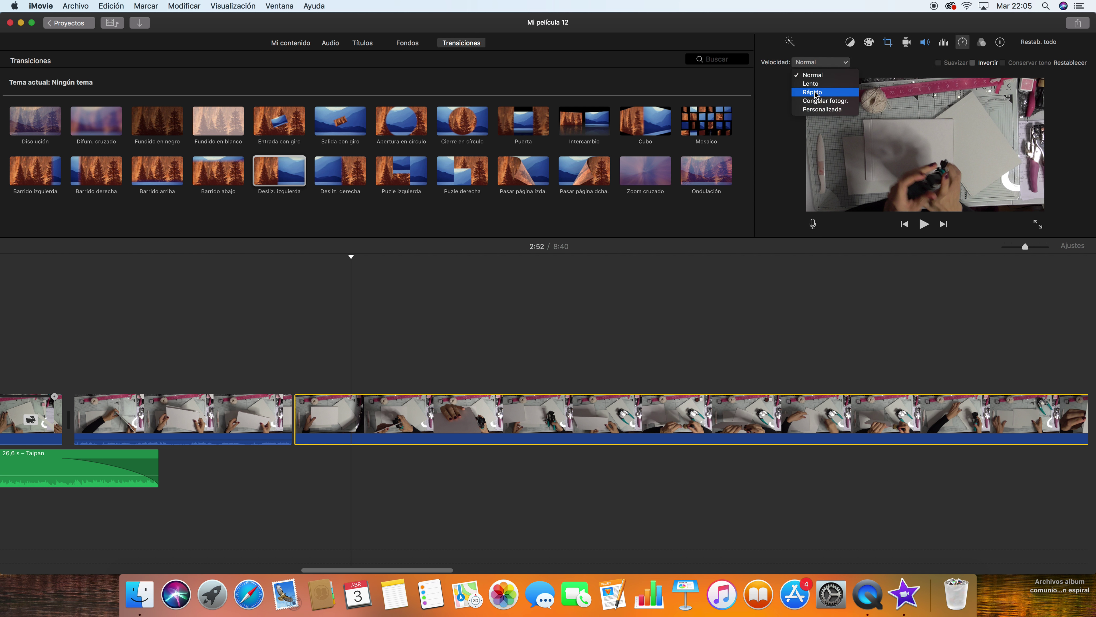
left_click(813, 93)
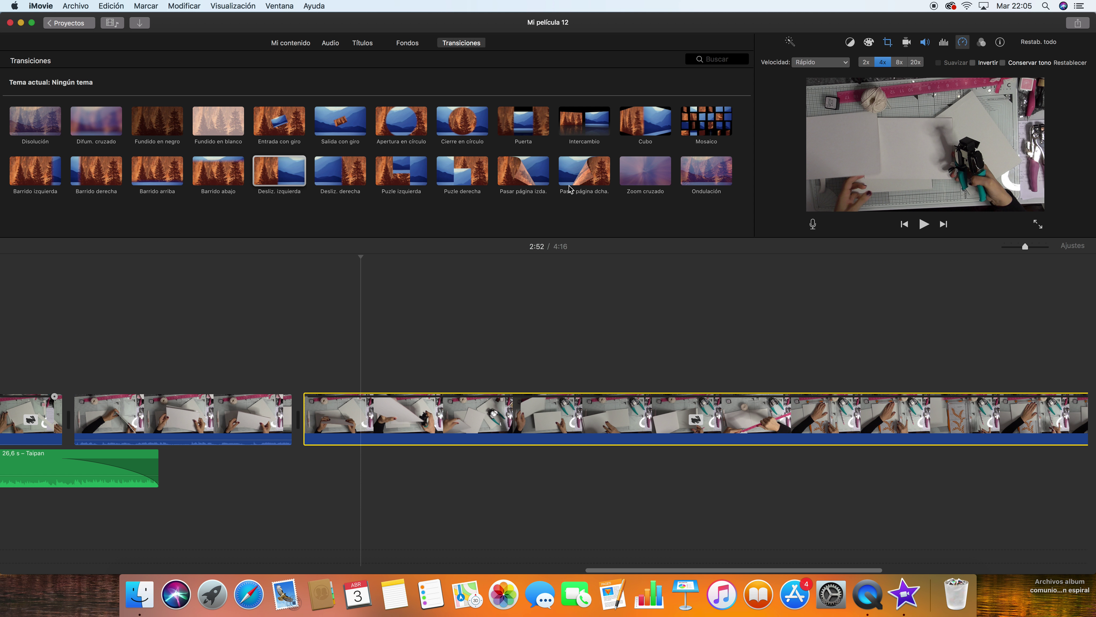
- Place the Taipan song below the video from shortly before the new 4x clip and lower its volume to 3%
left_click(331, 43)
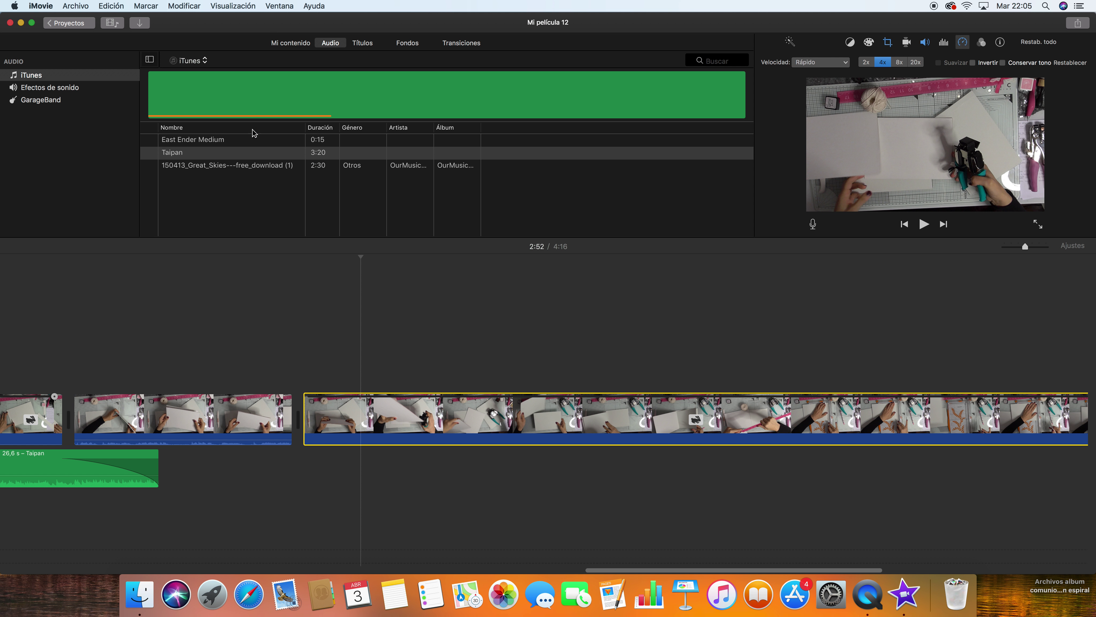
mouse_move(257, 157)
left_mouse_down()
mouse_move(298, 441)
mouse_move(219, 471)
mouse_move(231, 467)
mouse_move(230, 479)
left_mouse_up()
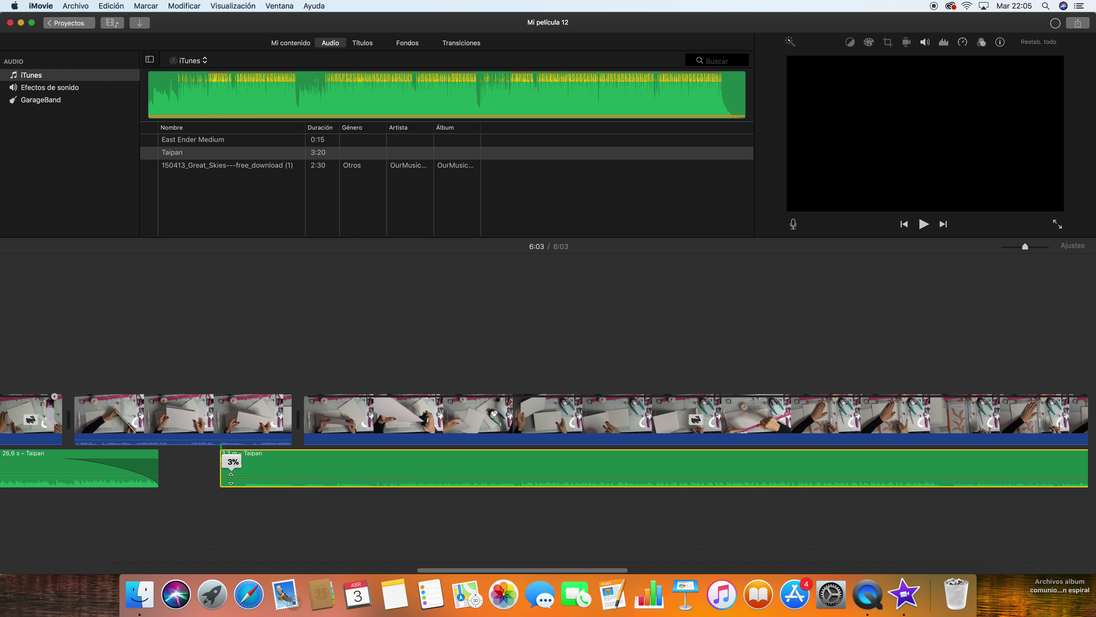
left_click(219, 426)
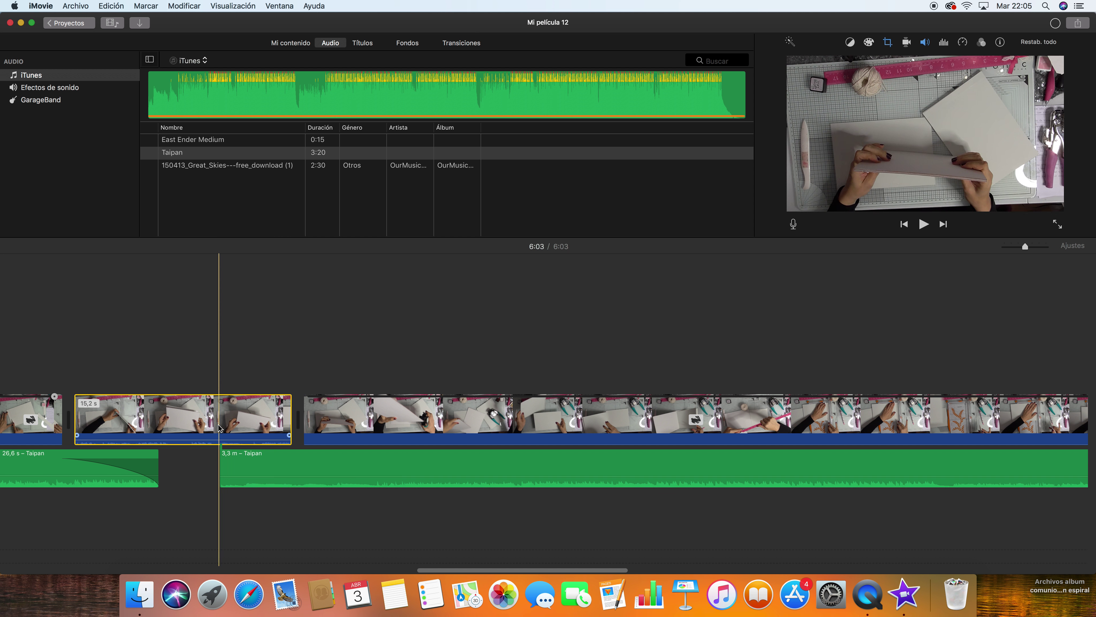
- Fade in the start of the newly placed Taipan song and play the result
left_click_drag(222, 459, 317, 458)
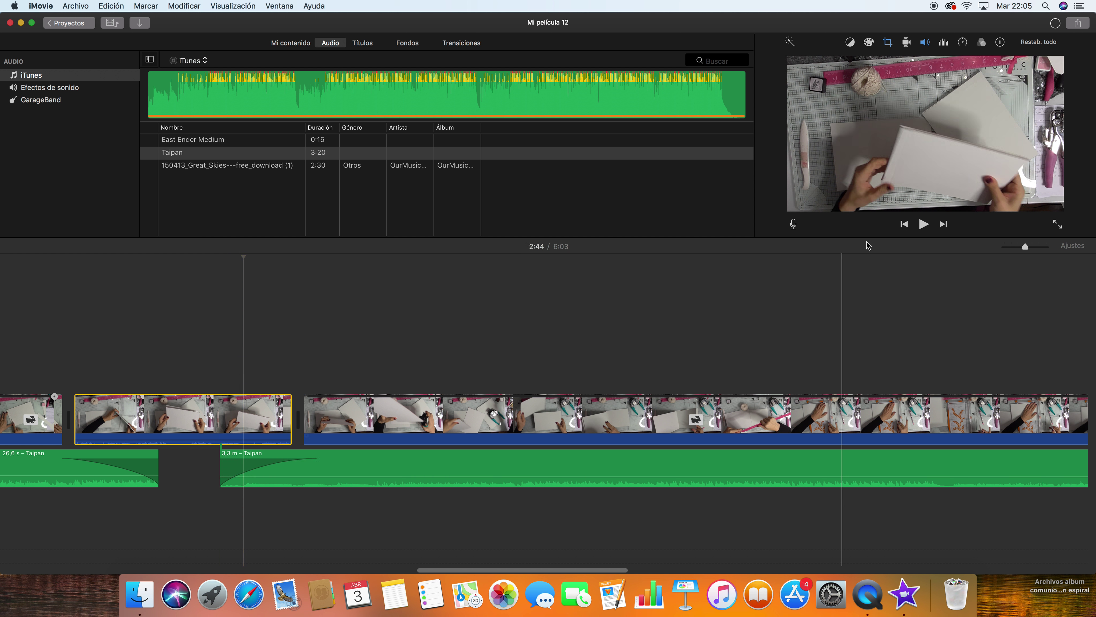
left_click(922, 224)
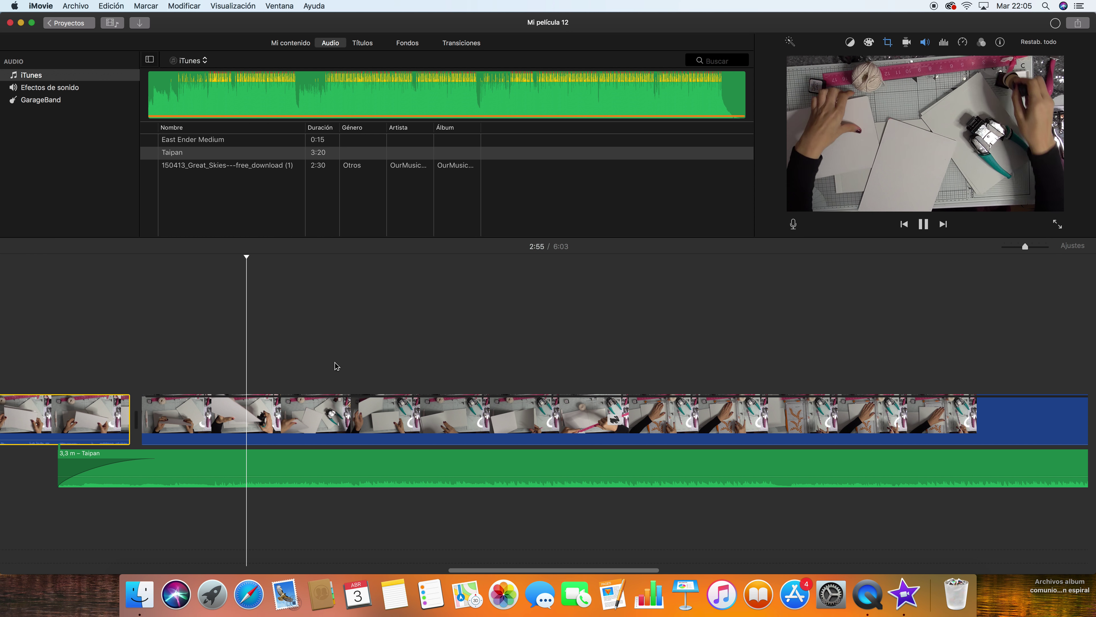
left_click(924, 225)
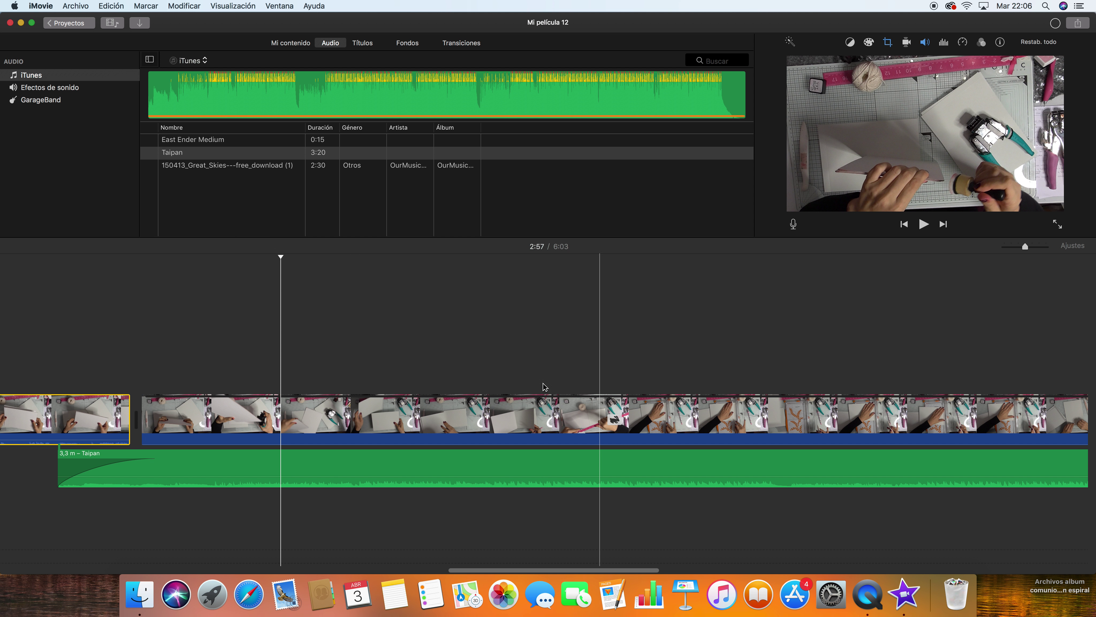
- Split the new 4x clip at 2:57 and 3:20, and delete the section between the two cuts
left_click(283, 419)
right_click(282, 418)
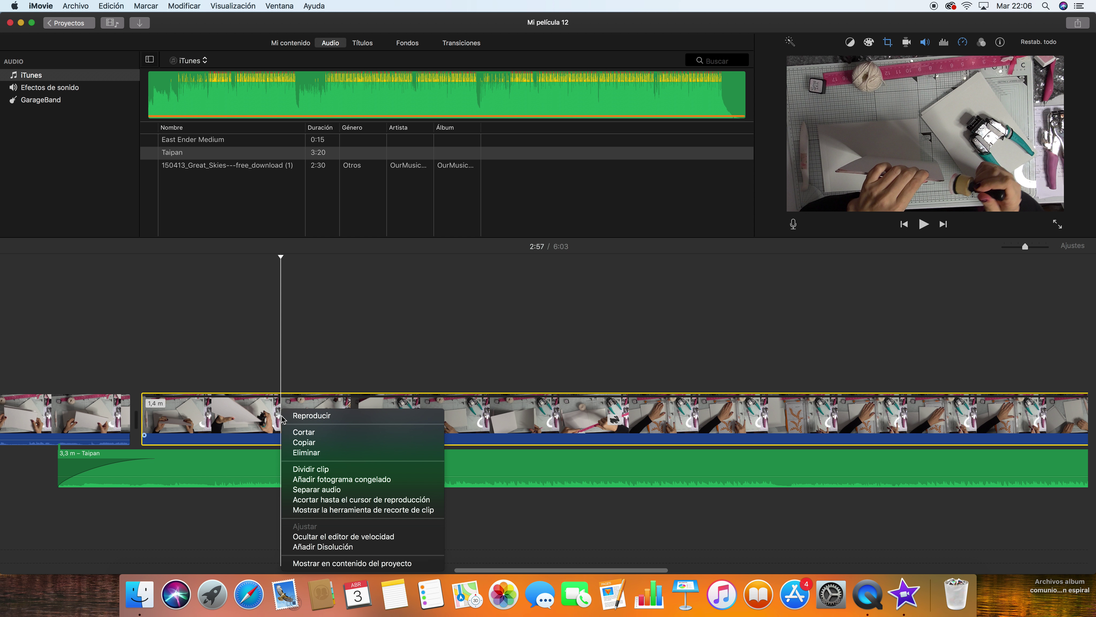
left_click(300, 469)
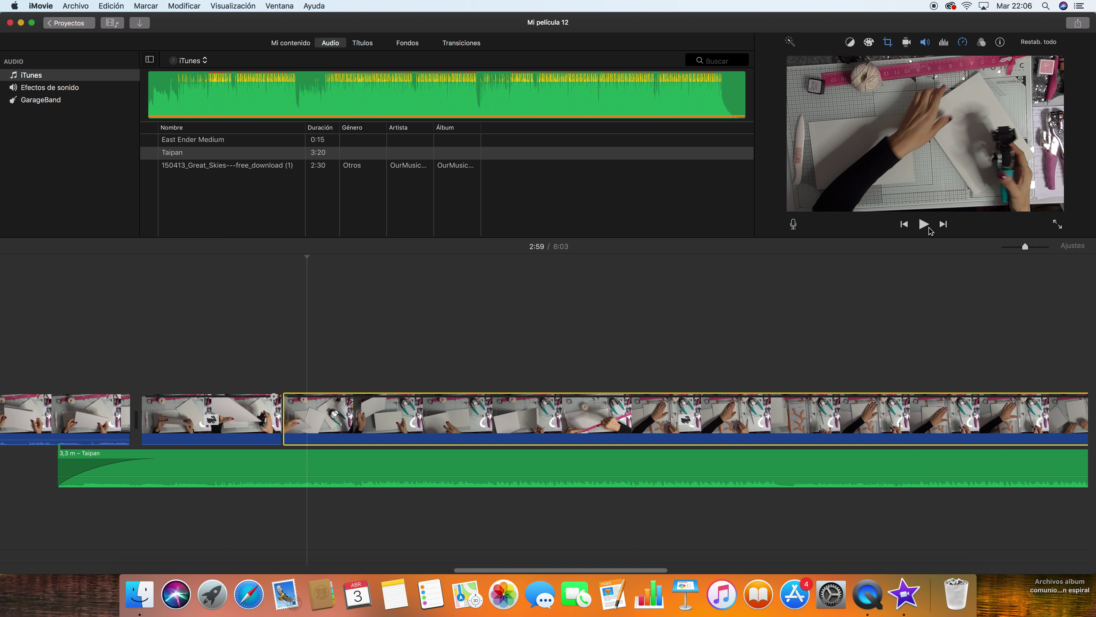
key("space")
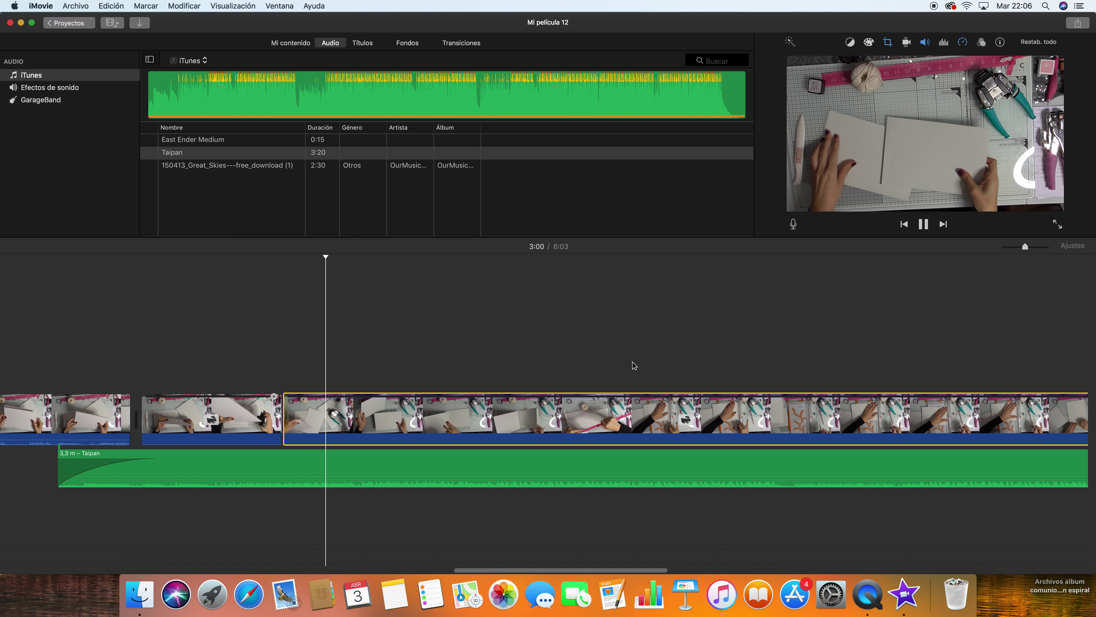
left_click(600, 423)
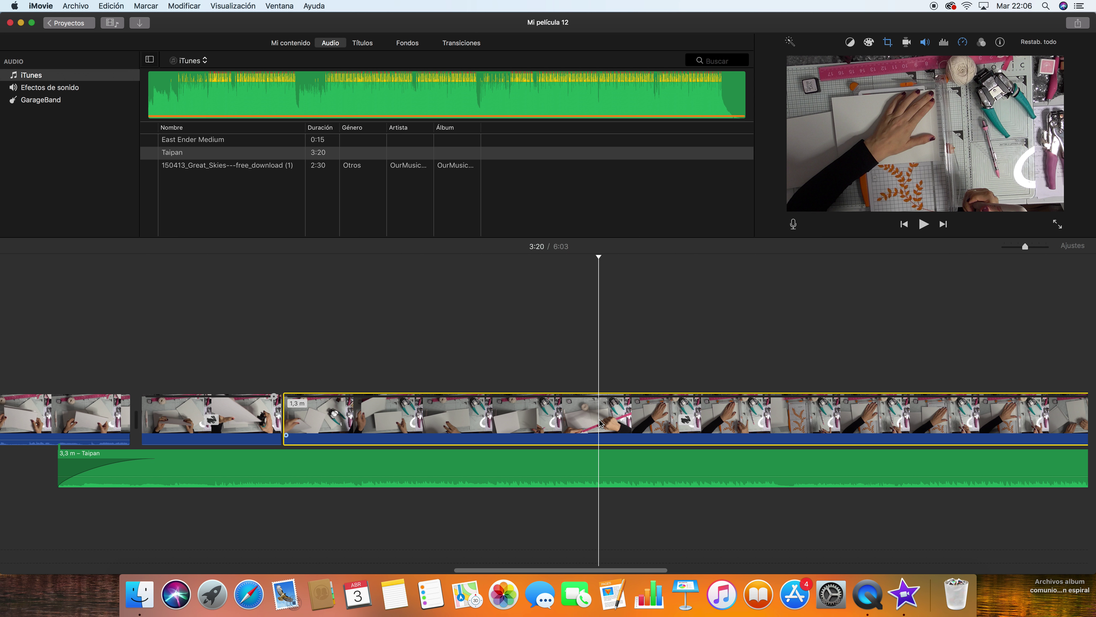
right_click(601, 423)
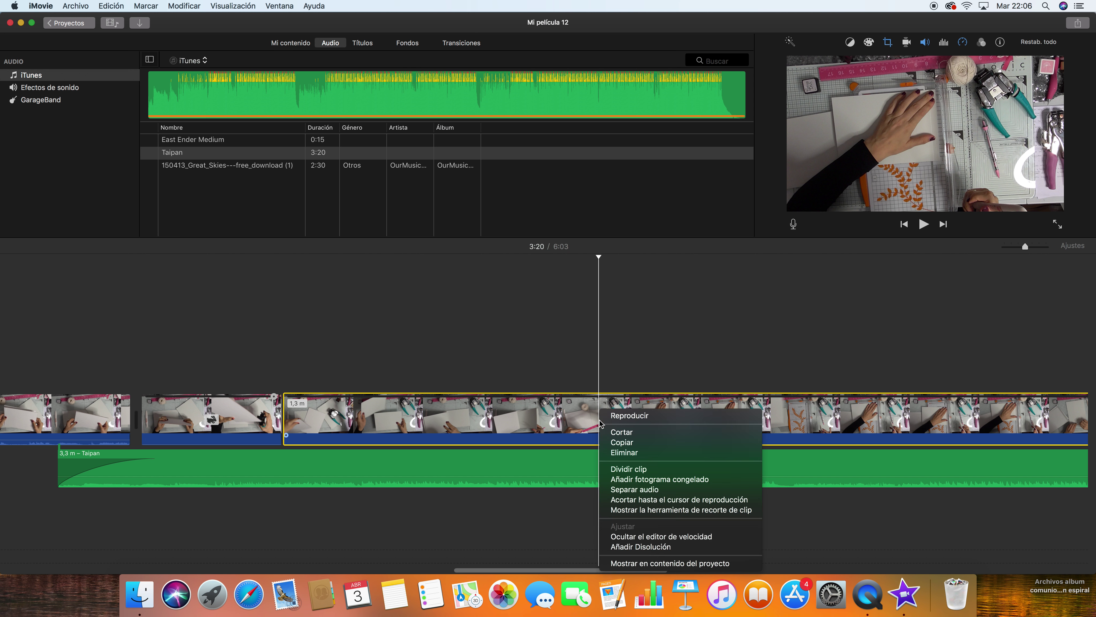
left_click(638, 468)
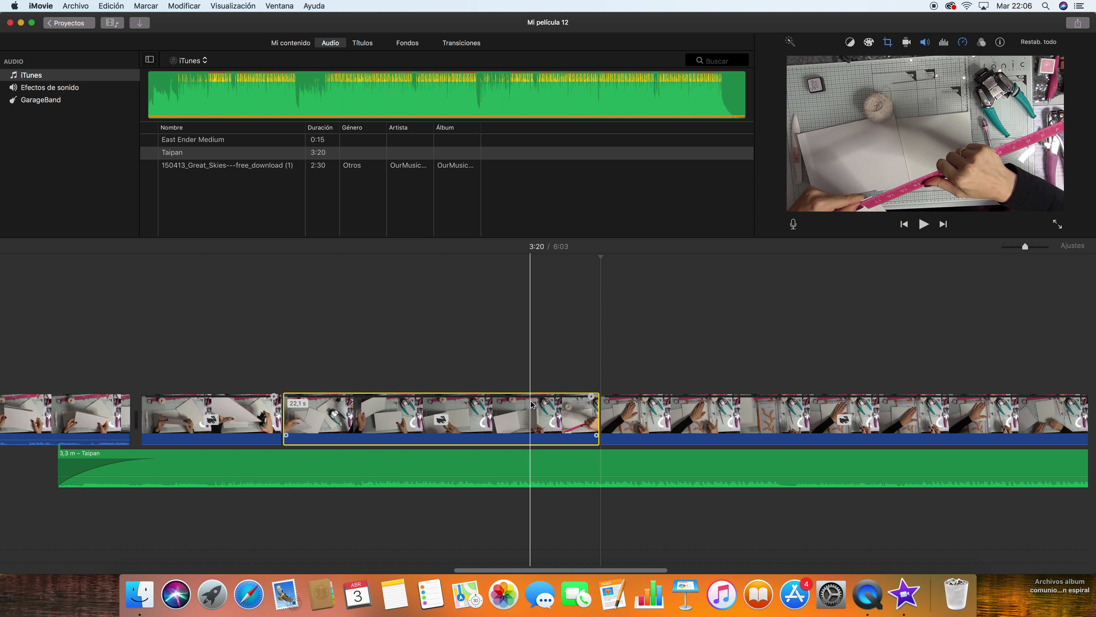
right_click(509, 411)
left_click(533, 448)
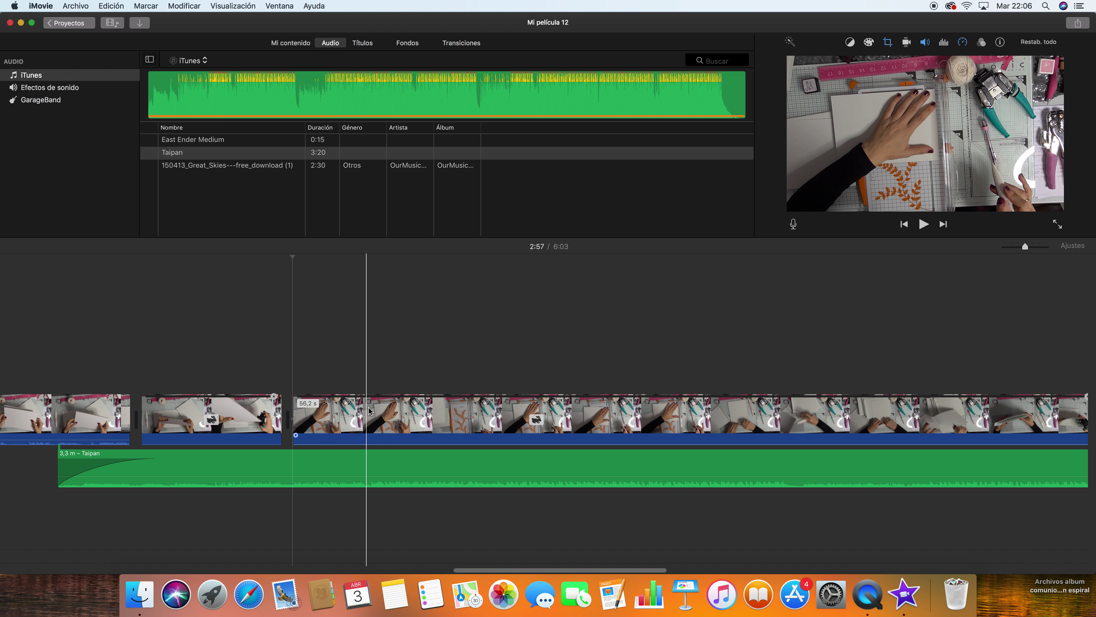
- Add an Enfoque title reading "holaaaaaaa" at the start of the clip after the 2:57 cut and extend it to 8.8 s
scroll(462, 423, "right", 3)
scroll(463, 423, "right", 5)
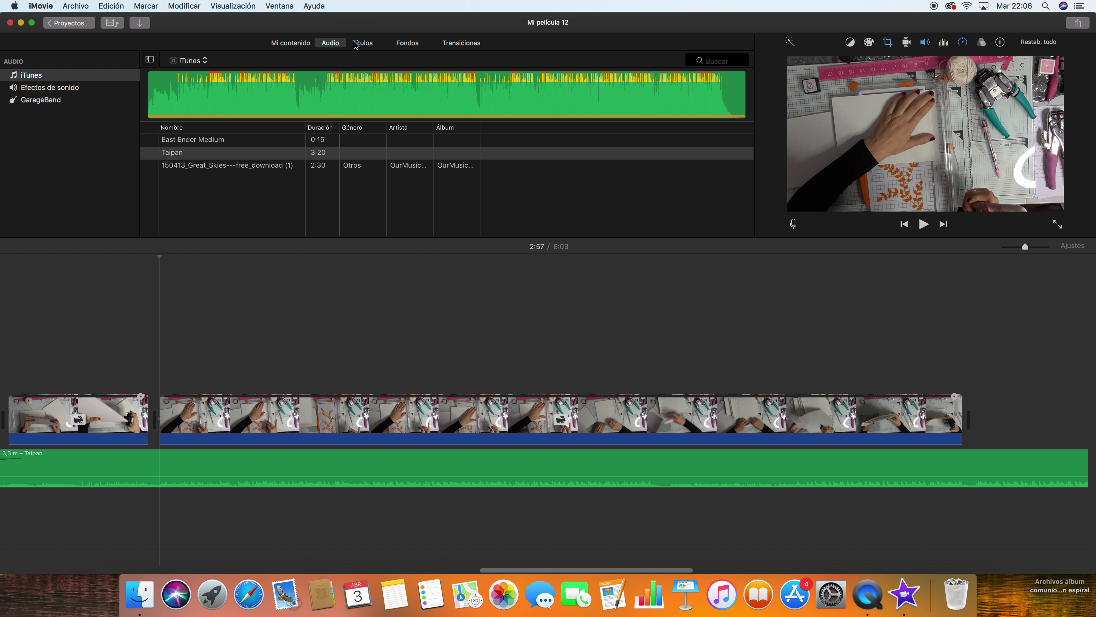
left_click(371, 46)
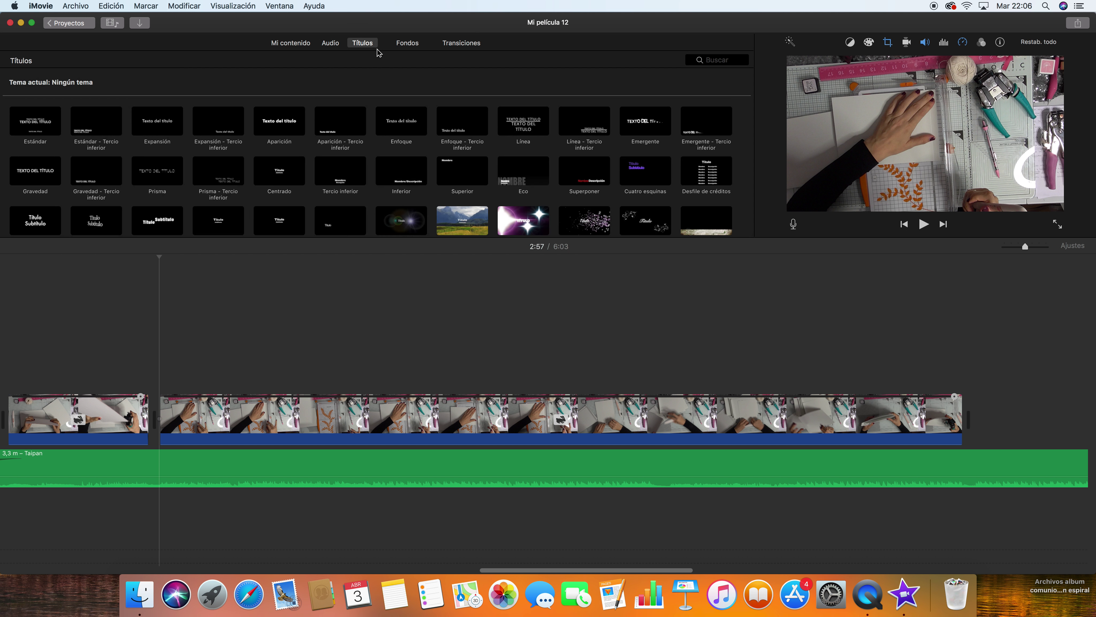
double_click(400, 120)
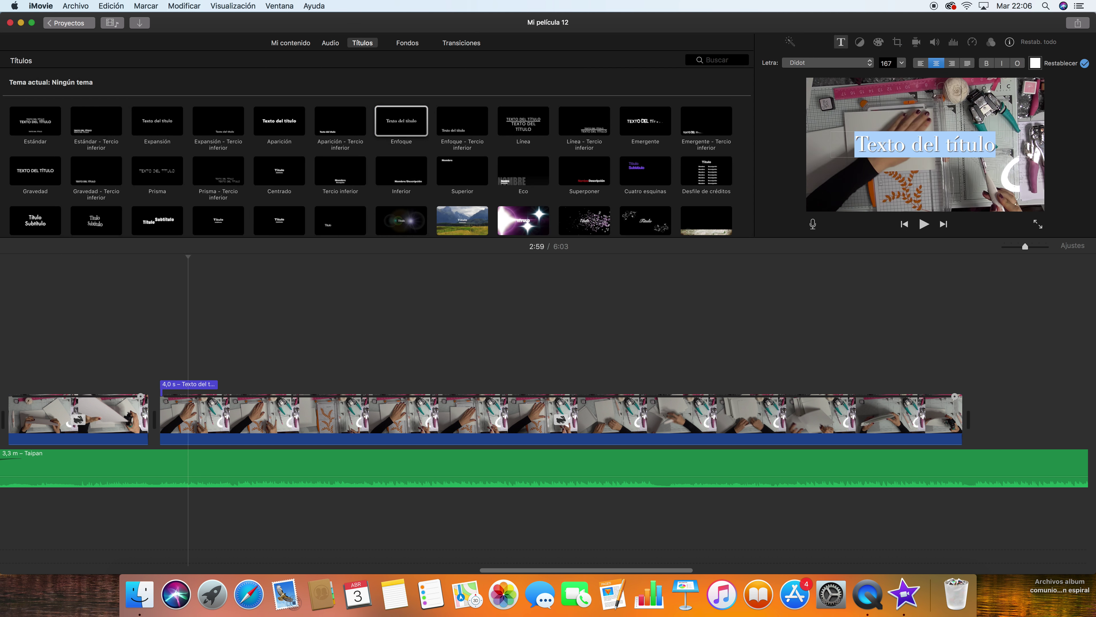
key("BackSpace")
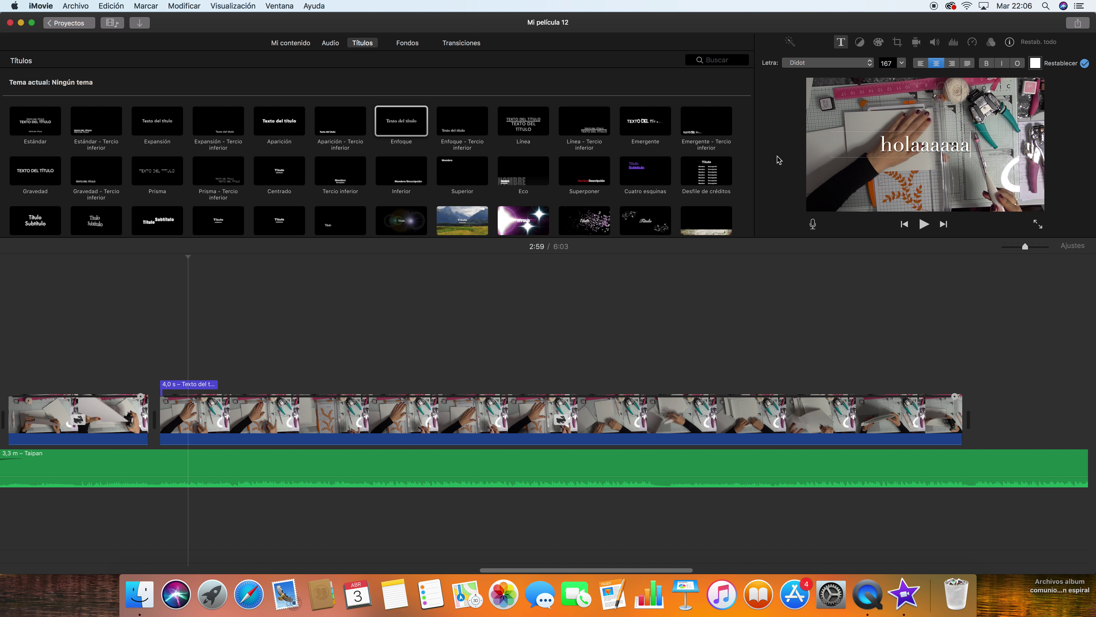
left_click(969, 109)
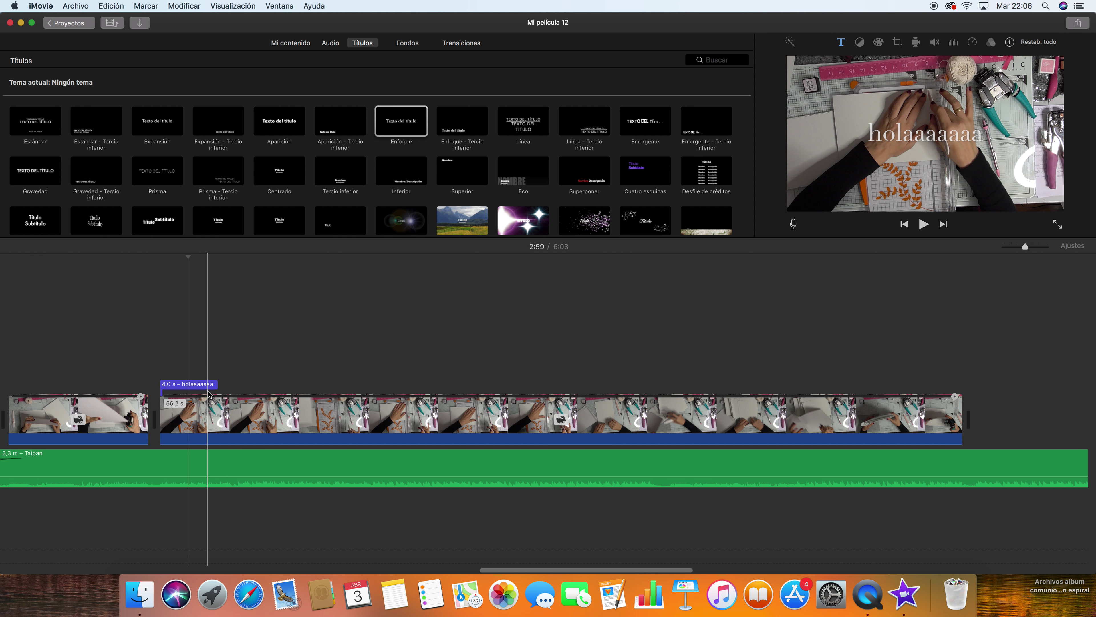
left_click_drag(217, 384, 285, 383)
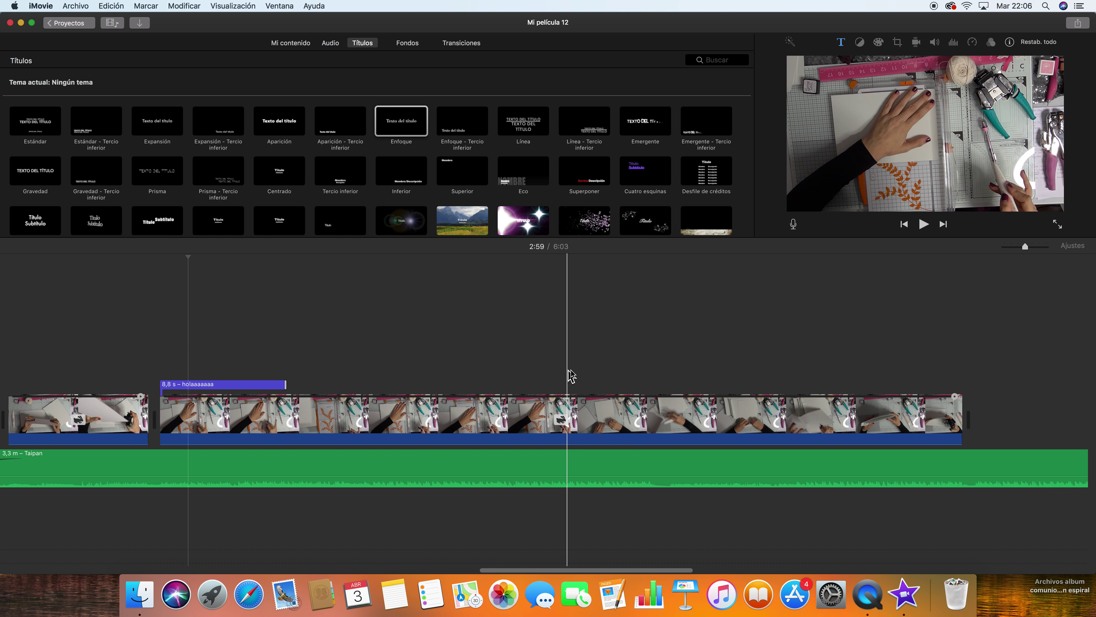
- Split the last Taipan song at 2:57, just before the clip with the title
scroll(592, 374, "right", 10)
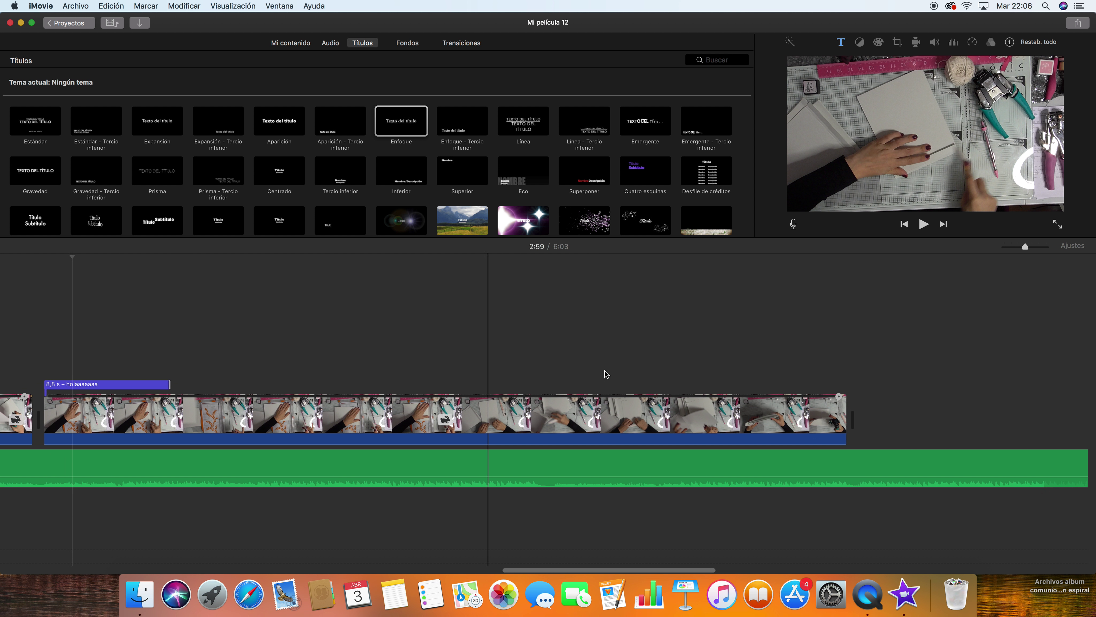
scroll(606, 374, "left", 20)
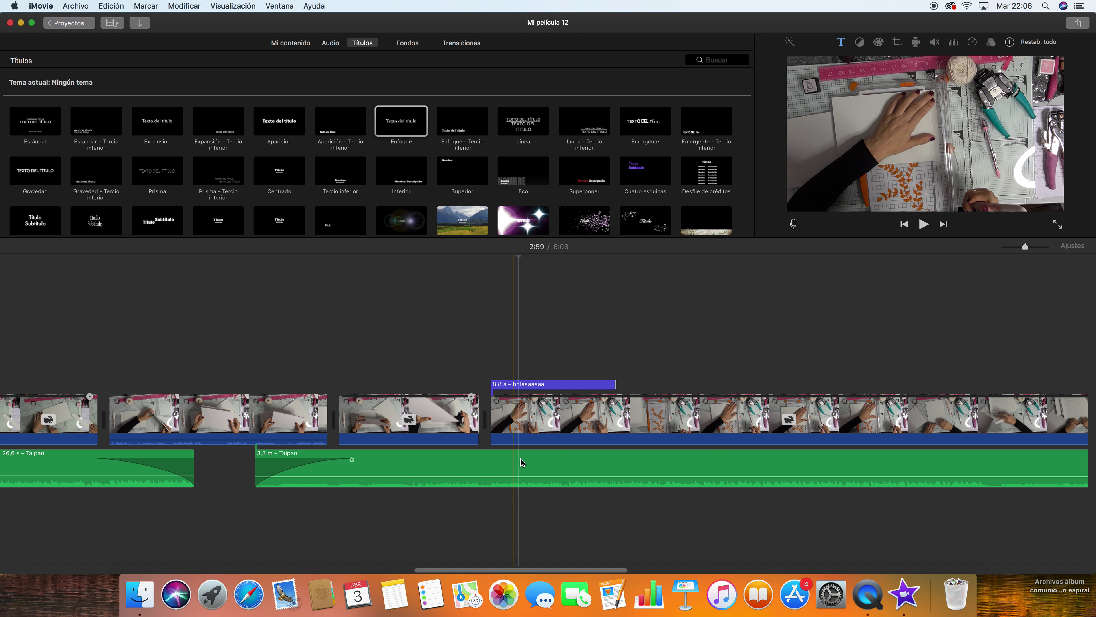
scroll(659, 456, "right", 10)
scroll(659, 456, "right", 8)
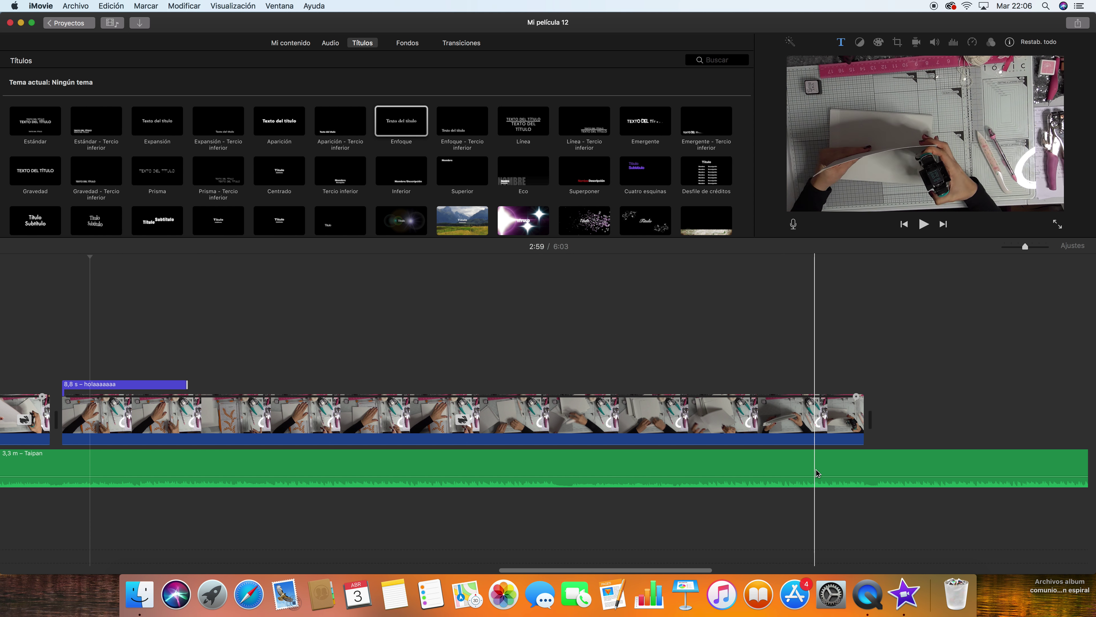
scroll(417, 465, "left", 16)
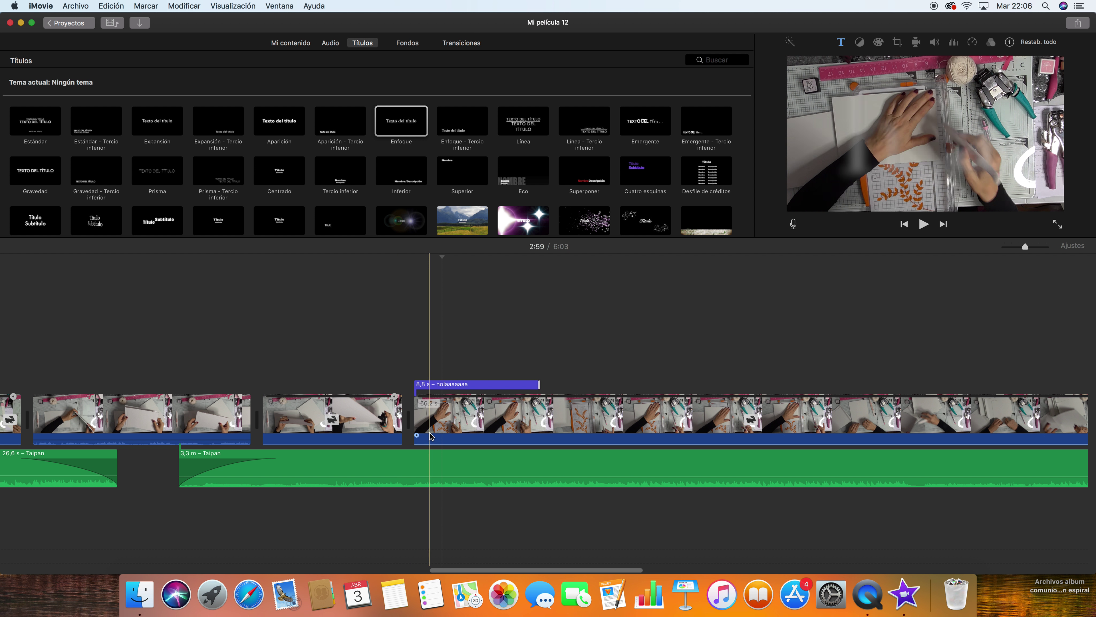
left_click(402, 458)
right_click(401, 458)
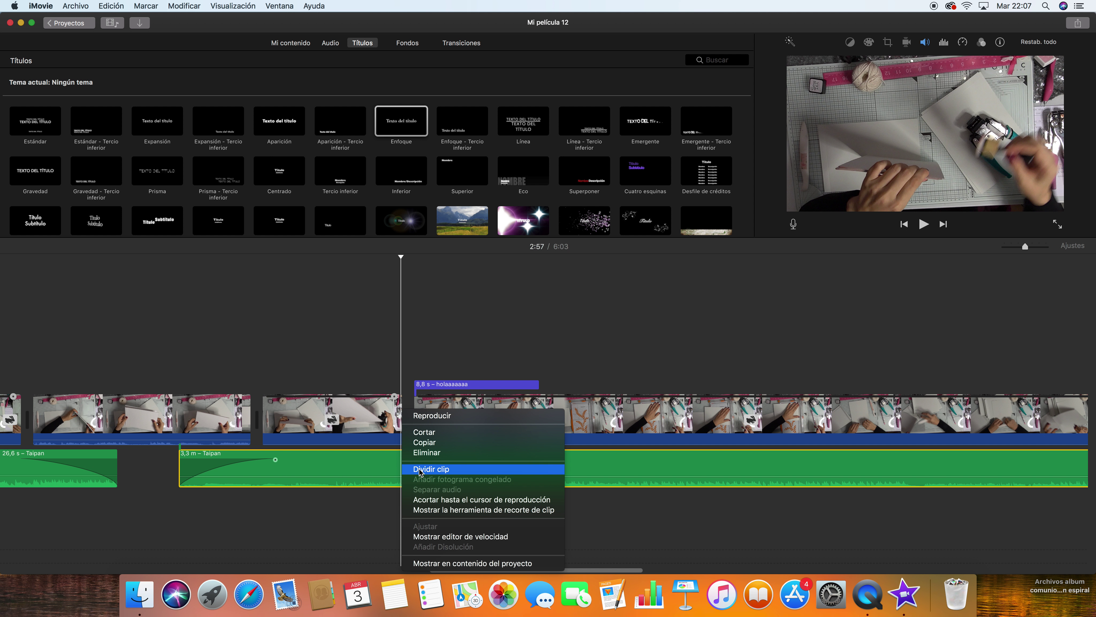
left_click(431, 469)
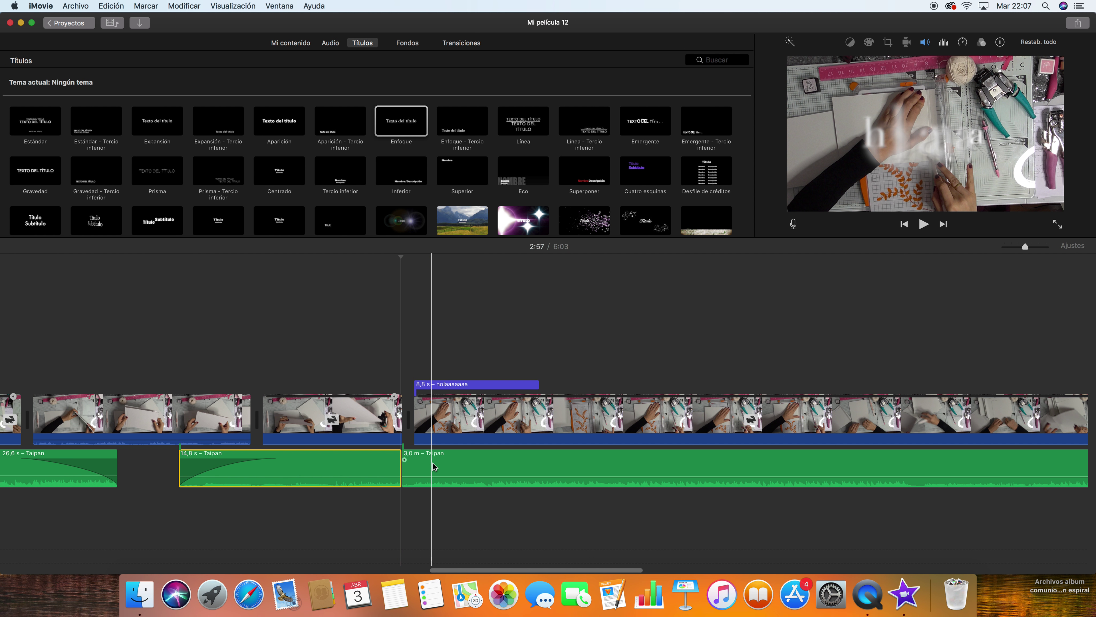
- Delete the second part of the split Taipan song and end the remaining part at 21.4 s with a fade-out
left_click(455, 470)
right_click(454, 470)
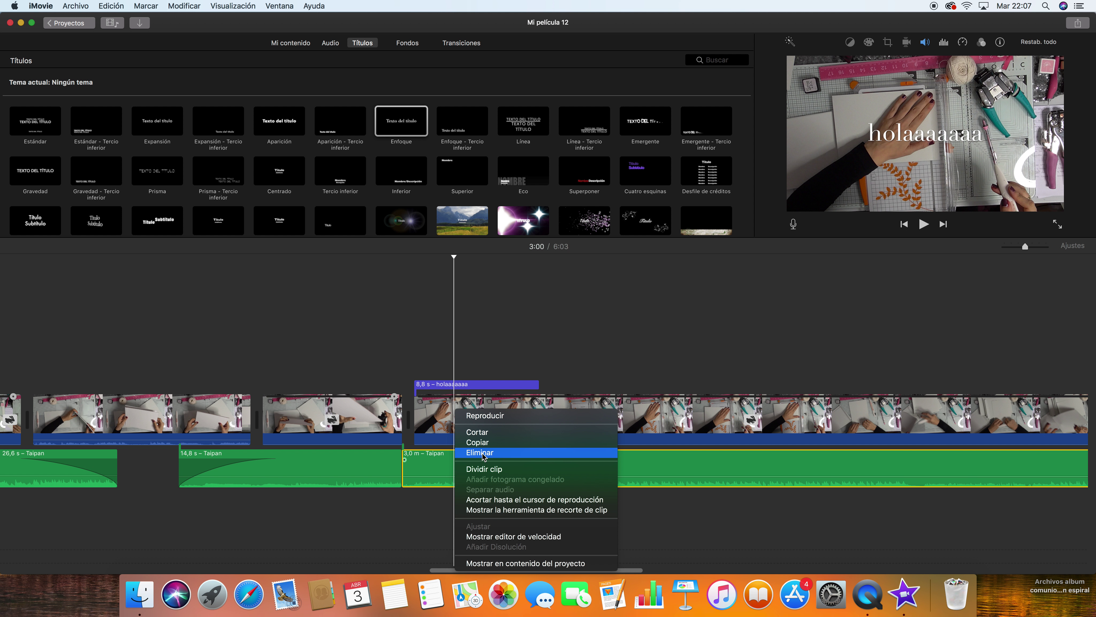
left_click(422, 466)
key("Delete")
mouse_move(402, 471)
left_mouse_down()
mouse_move(506, 460)
mouse_move(385, 461)
left_mouse_up()
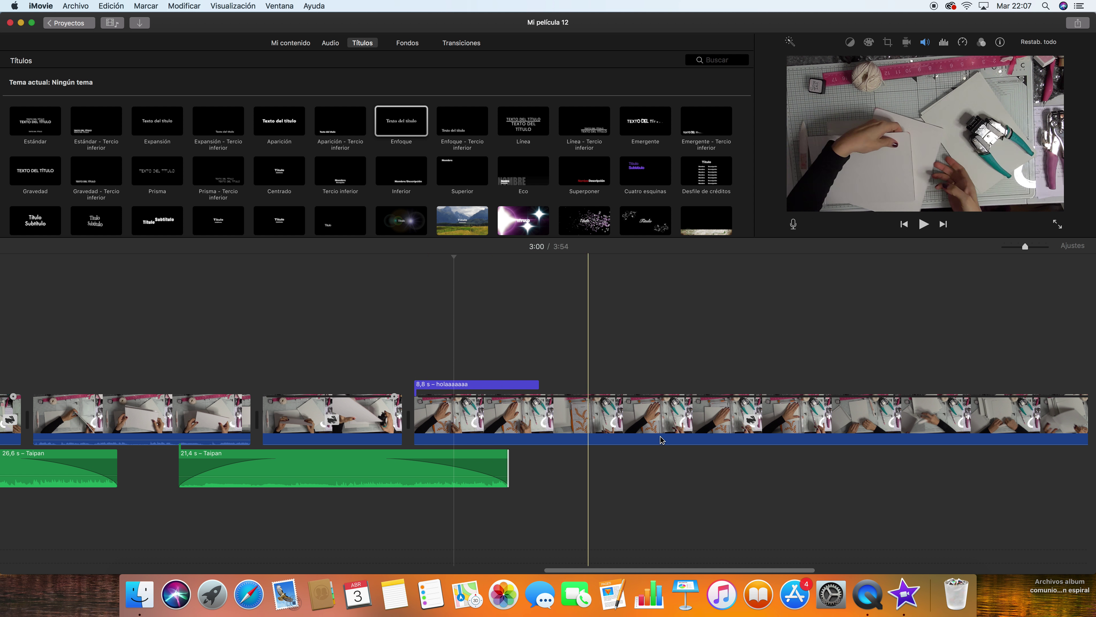
- Add final videoo.mp4 from the desktop to the end of the timeline as the closing clip
scroll(766, 423, "right", 2)
scroll(765, 423, "right", 10)
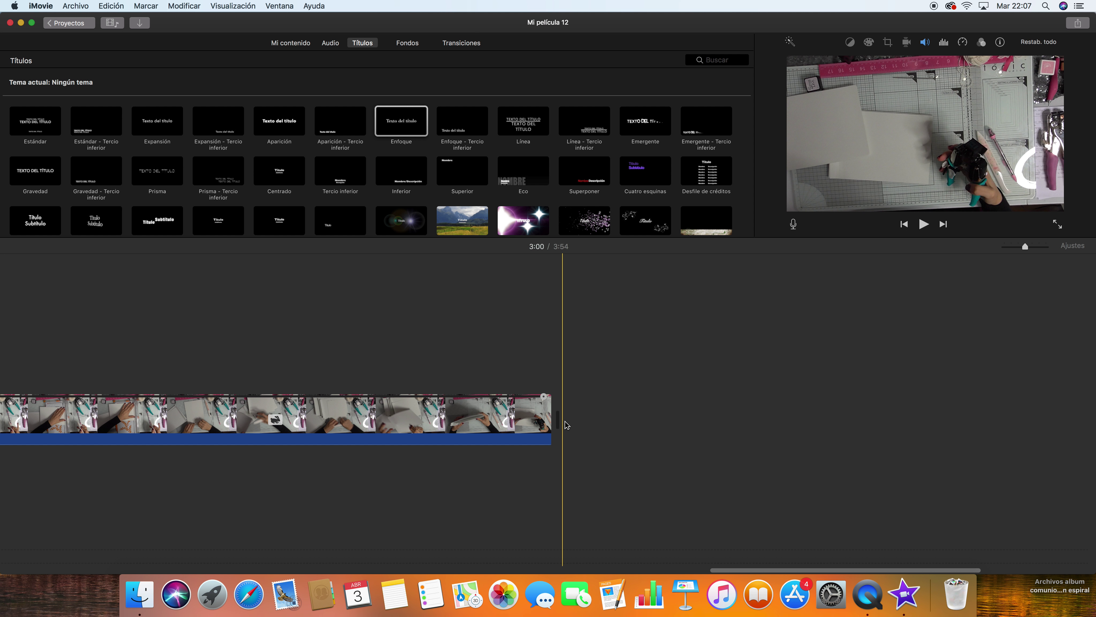
scroll(1069, 370, "left", 5)
left_click_drag(1094, 372, 988, 373)
scroll(746, 389, "right", 3)
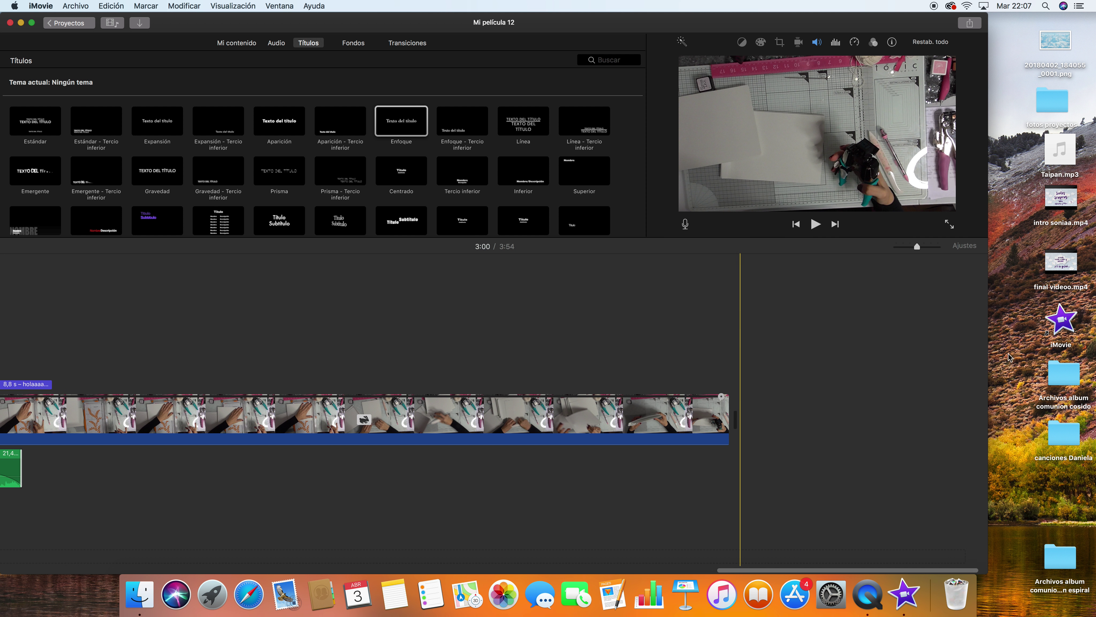
mouse_move(1057, 265)
left_click_drag(1057, 265, 811, 414)
left_click_drag(987, 370, 1094, 372)
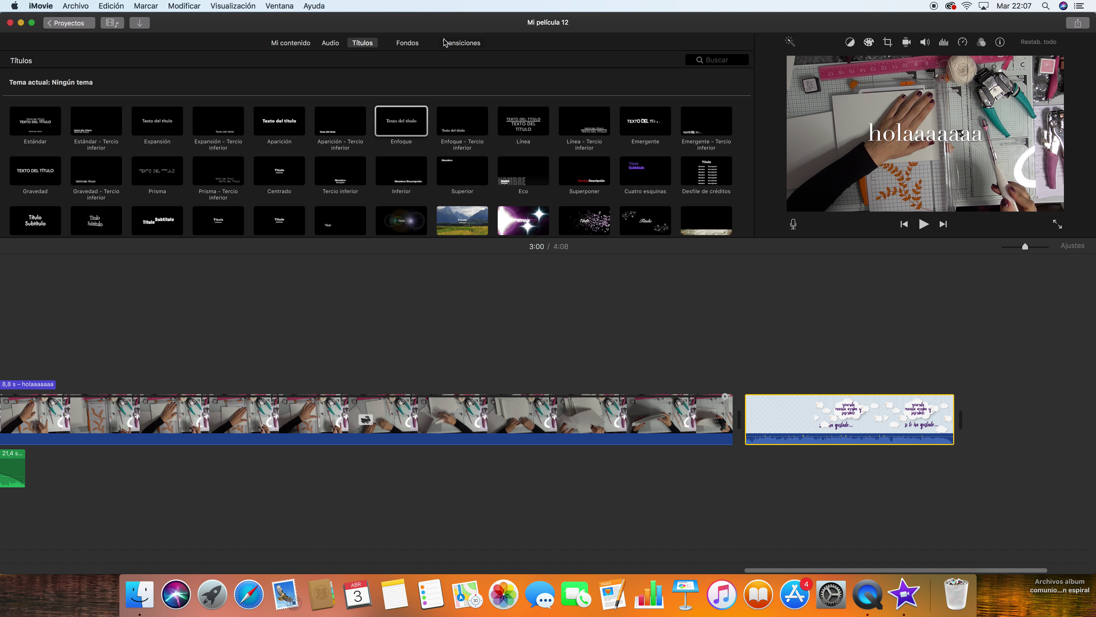
- Insert an Entrada con giro transition between the last album clip and the closing clip, and play it
left_click(452, 42)
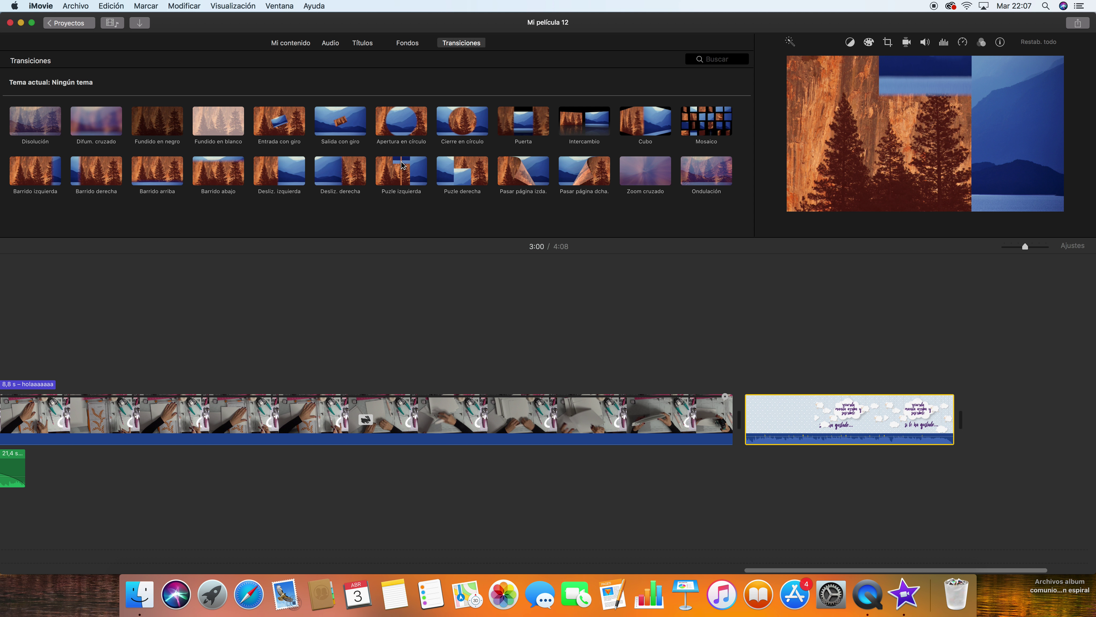
left_click_drag(285, 117, 729, 402)
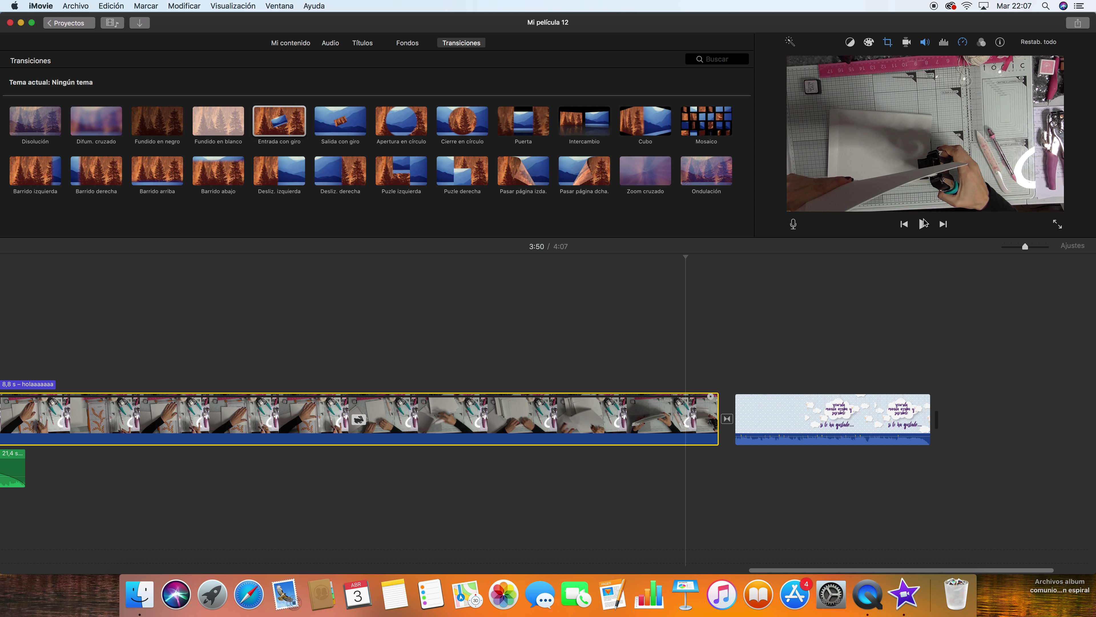
key("space")
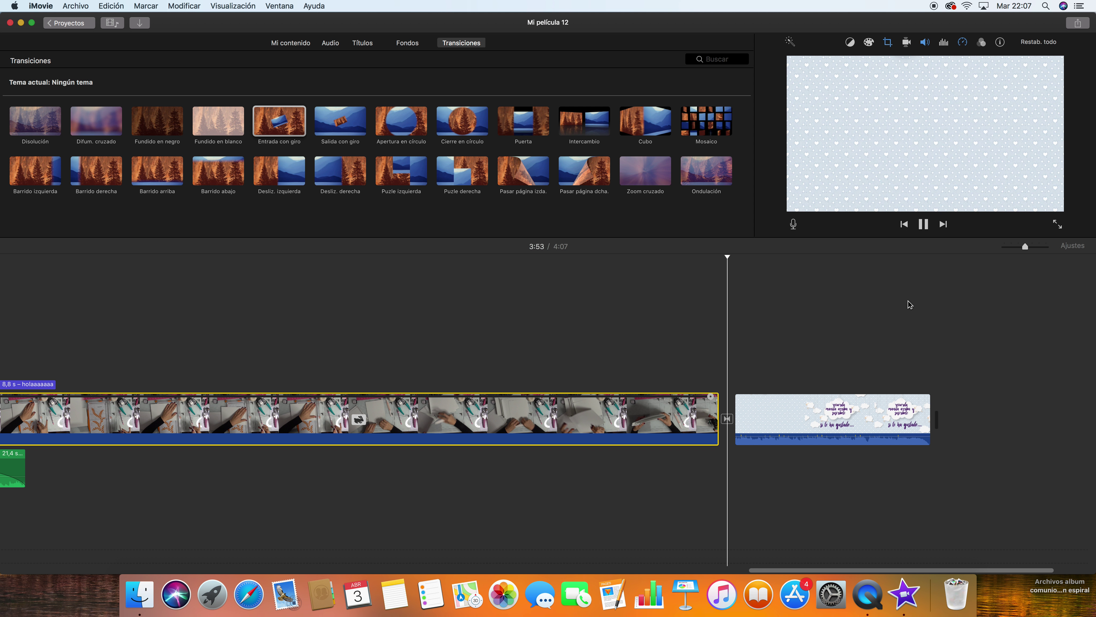
key("space")
- Lengthen the transition before the closing clip with the precision editor and play the result
left_click(724, 419)
right_click(727, 420)
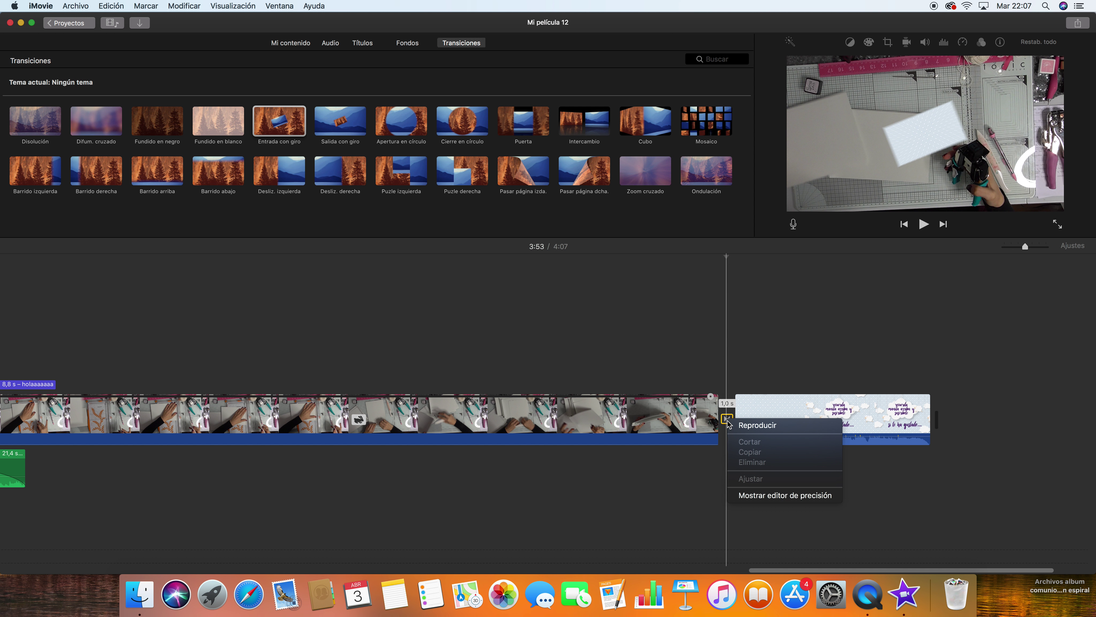
left_click(755, 496)
left_click_drag(733, 412, 717, 412)
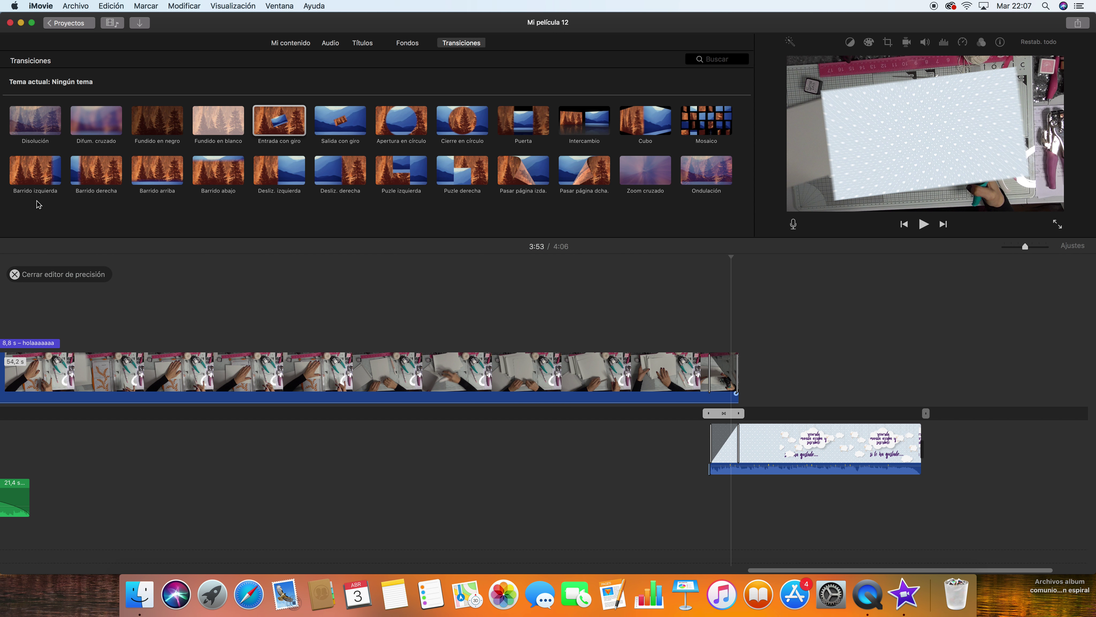
left_click(14, 275)
left_click(688, 417)
left_click(922, 224)
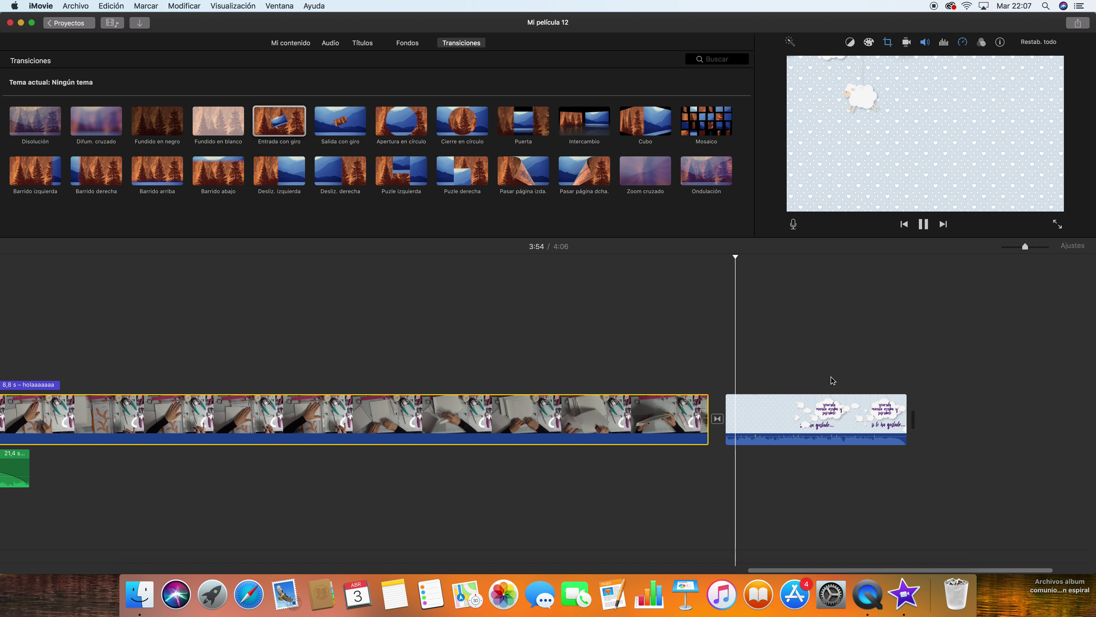
- Lower the closing clip's audio volume and play the passage from just before the transition
left_click(805, 427)
left_click_drag(804, 434, 804, 443)
left_click(704, 418)
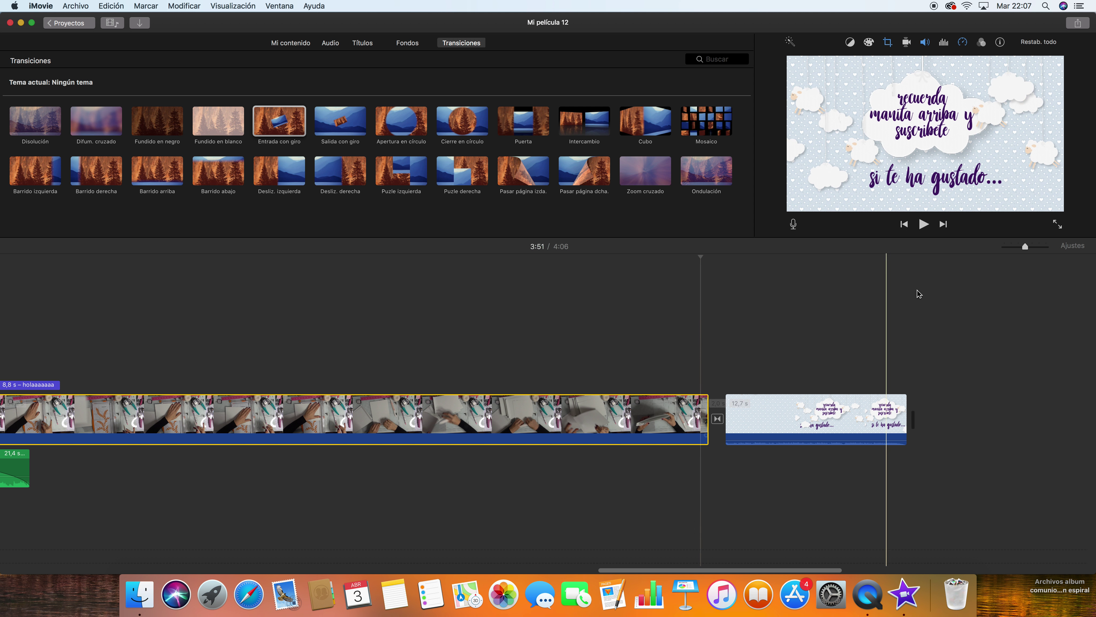
left_click(923, 224)
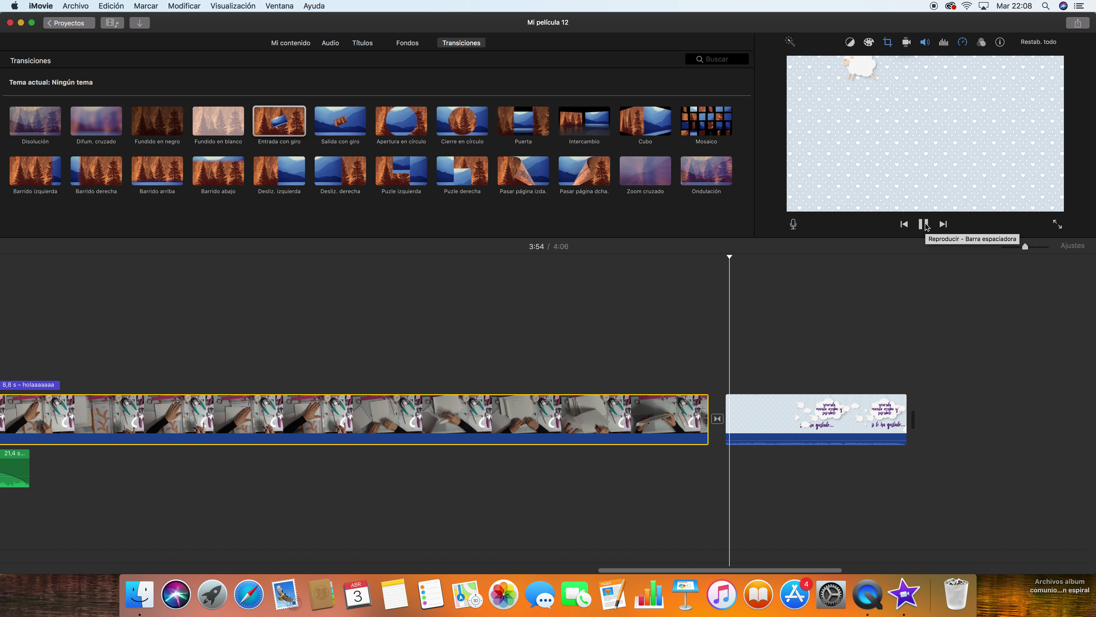
left_click(924, 224)
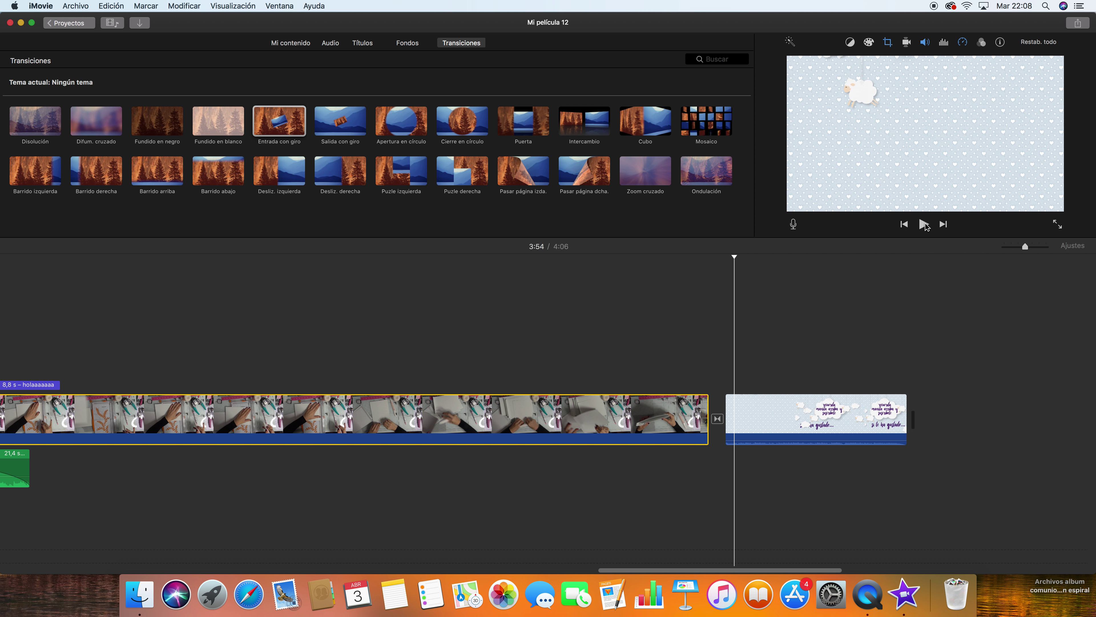